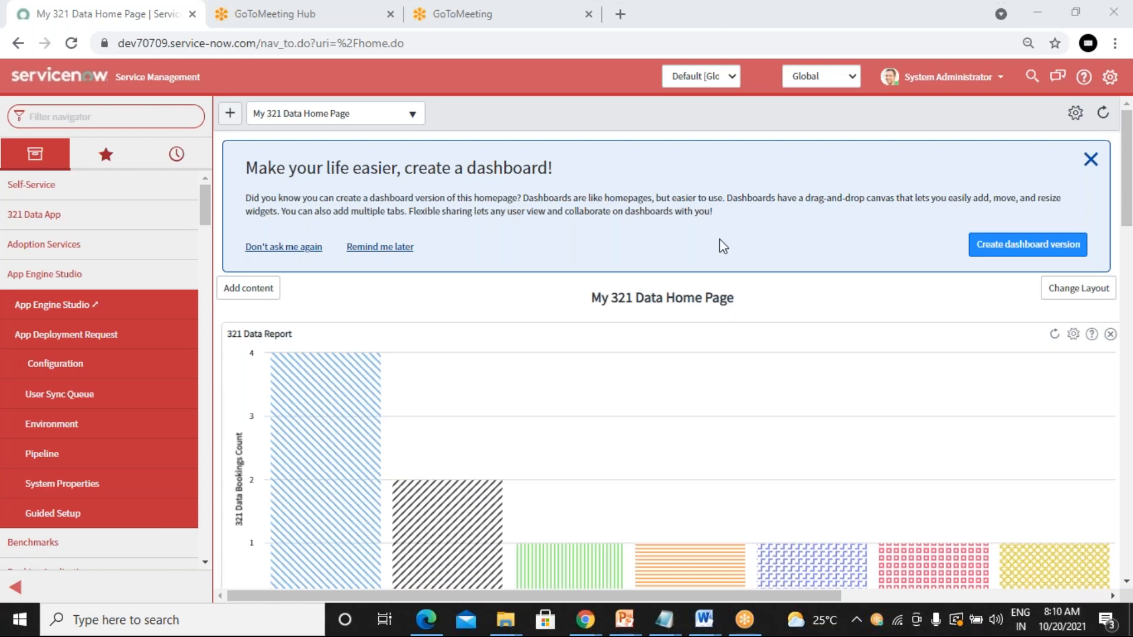
# Step: Filter the navigator to 'incid' and create a blank new incident, INC0010049
pyautogui.click(123, 108)
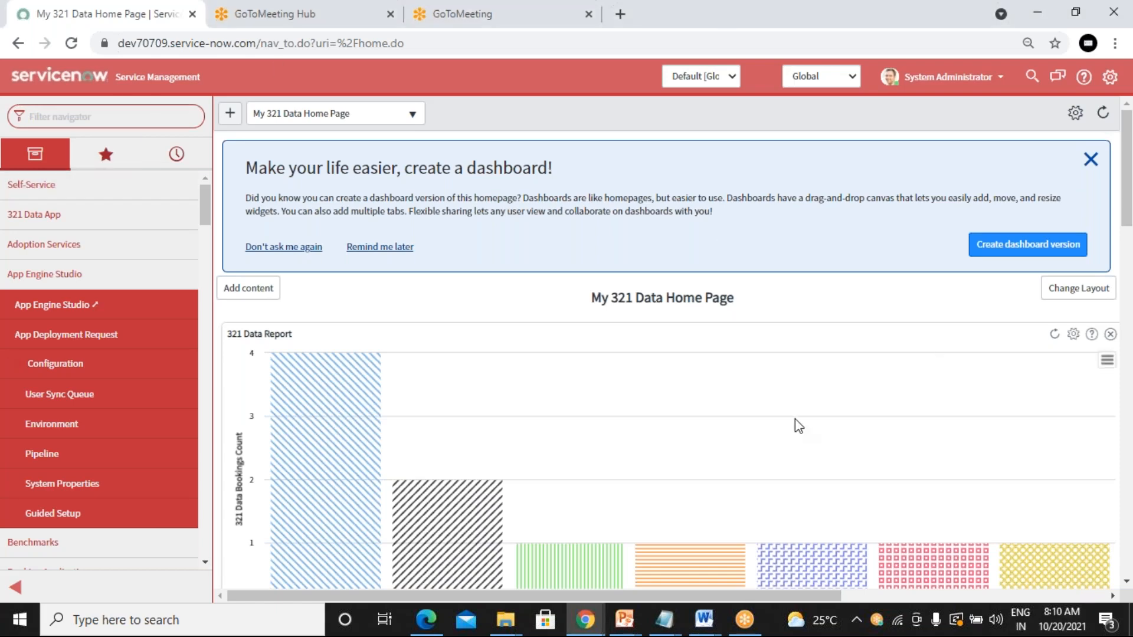
pyautogui.write('incidnet')
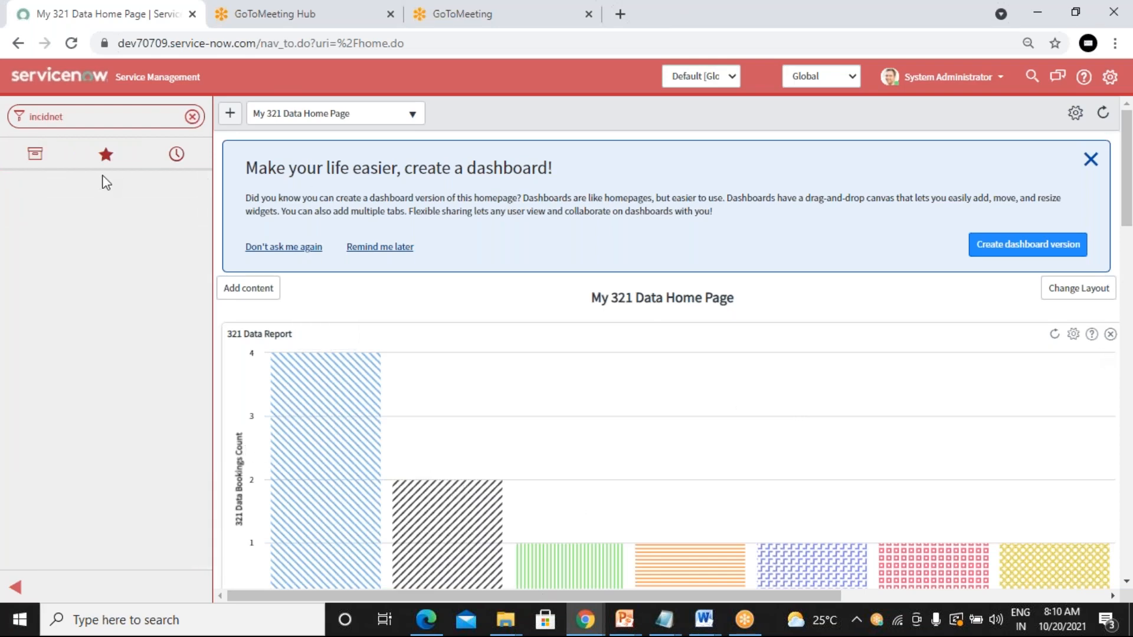
pyautogui.press('BackSpace')
pyautogui.press('BackSpace')
pyautogui.press('BackSpace')
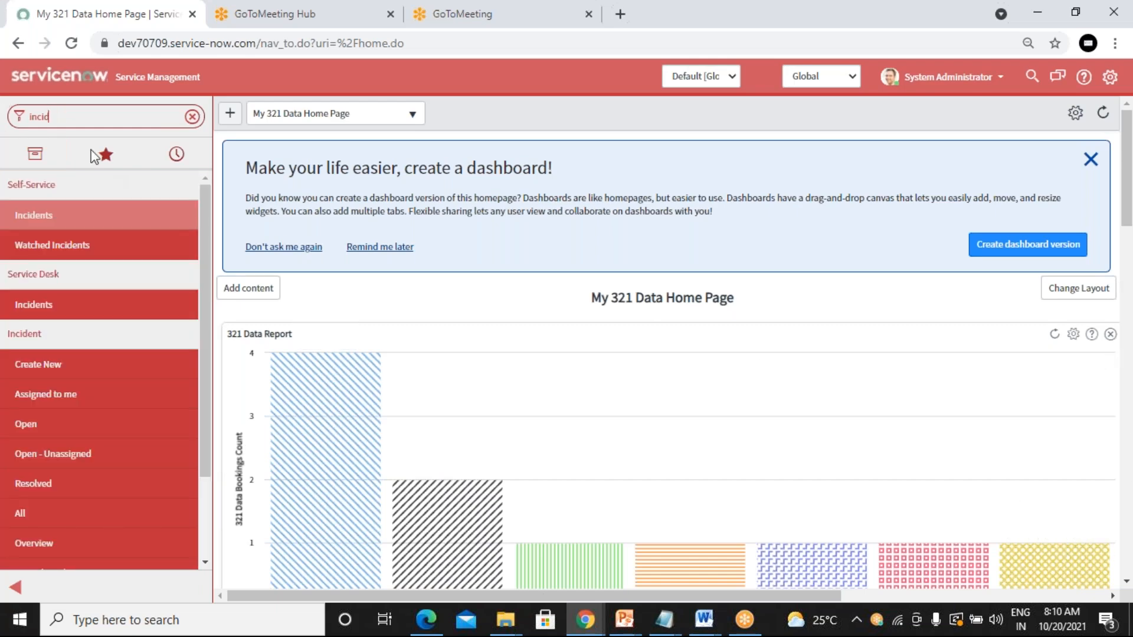
pyautogui.click(39, 368)
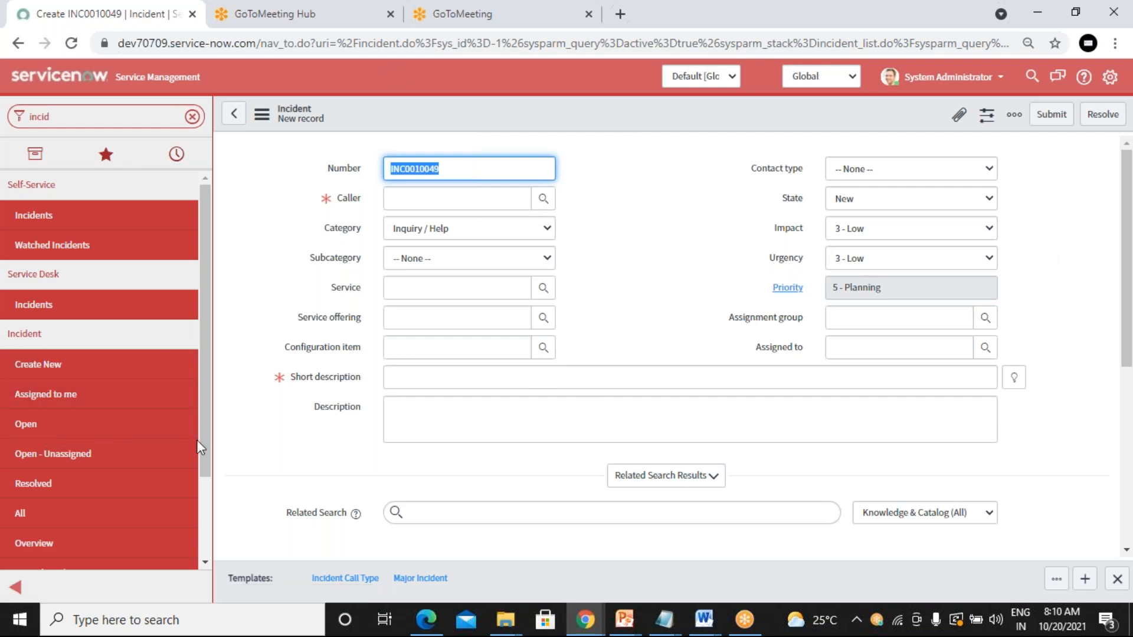
# Step: Open Incident > Open to list the 52 active incidents, newest INC0010048 first
pyautogui.click(62, 434)
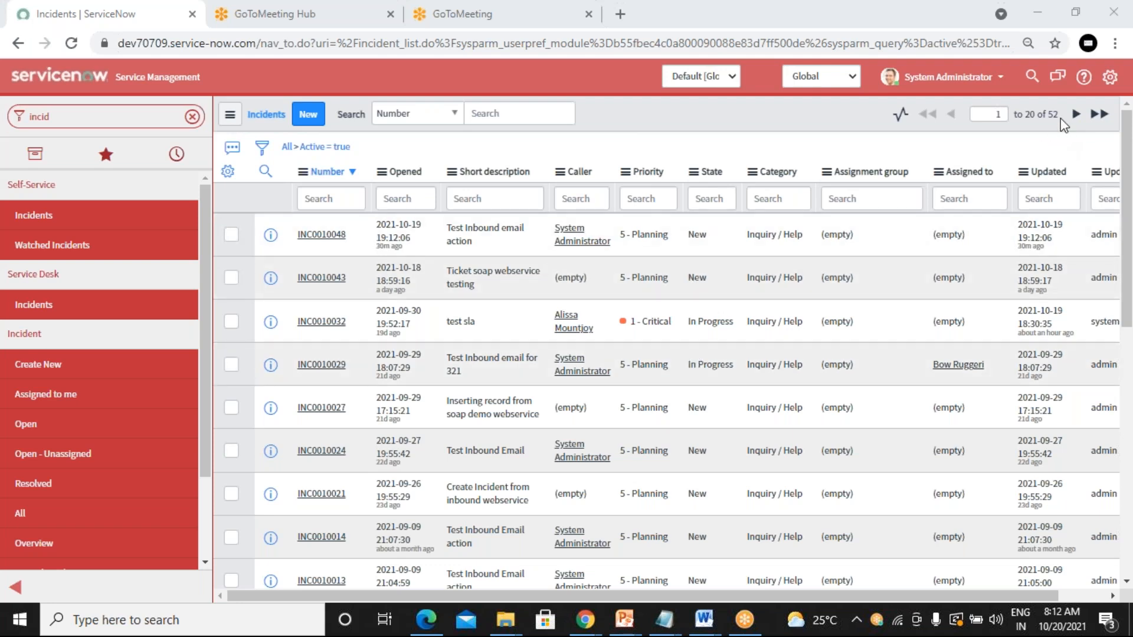
# Step: Highlight the '20 of 52' count and show the list's Active is true condition
pyautogui.moveTo(1026, 114); pyautogui.dragTo(1057, 126)
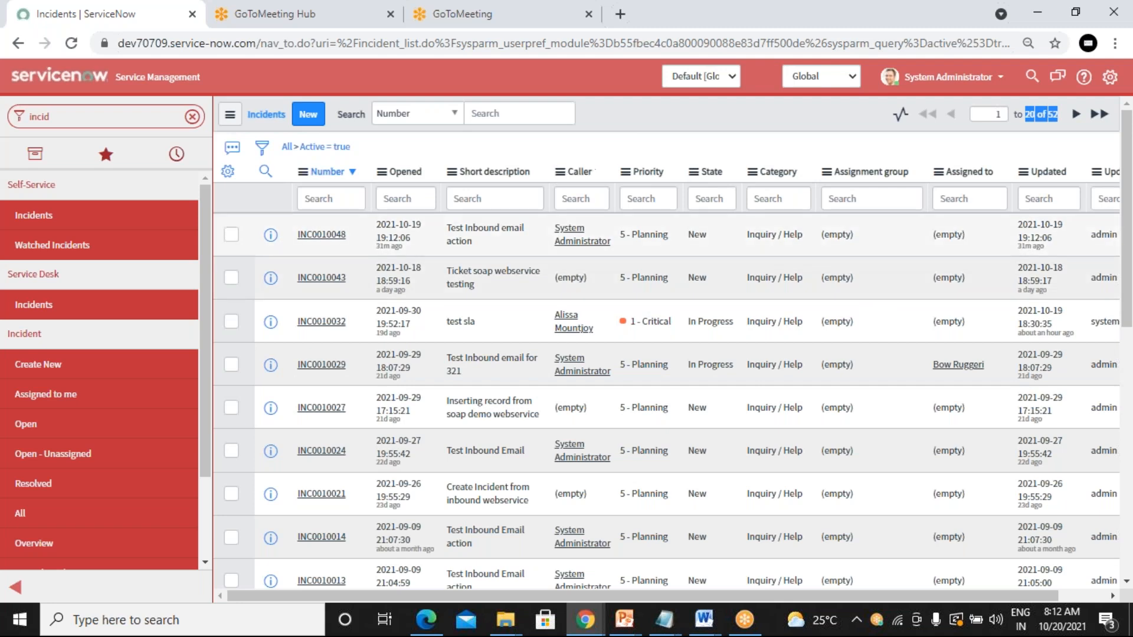
pyautogui.click(261, 154)
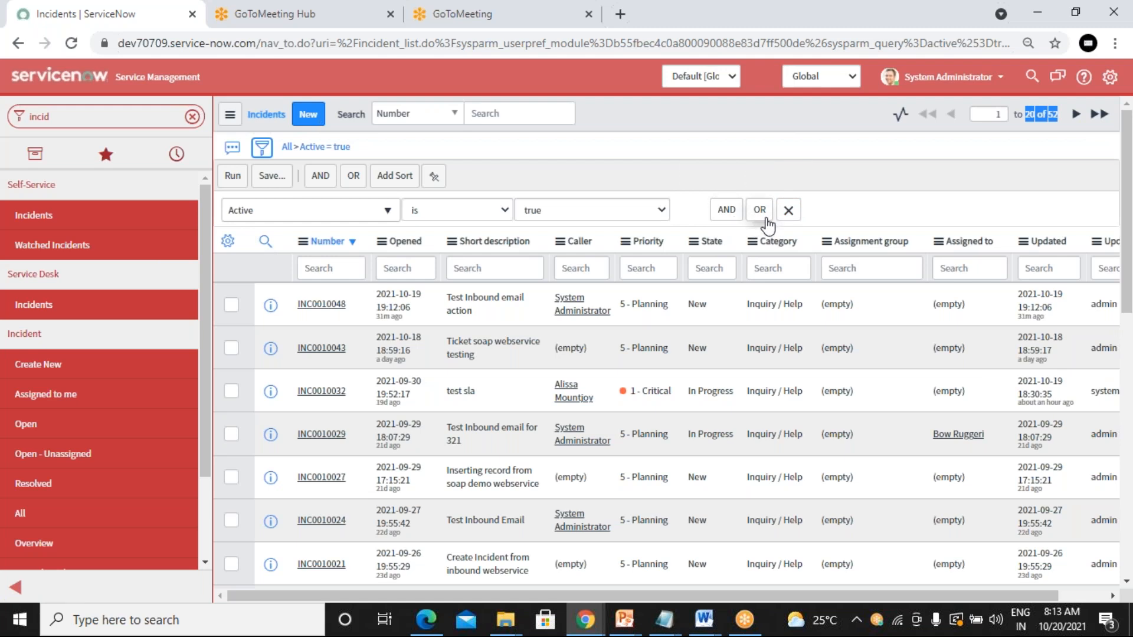
# Step: Add an AND condition 'Category is Software' and run the filter
pyautogui.click(730, 219)
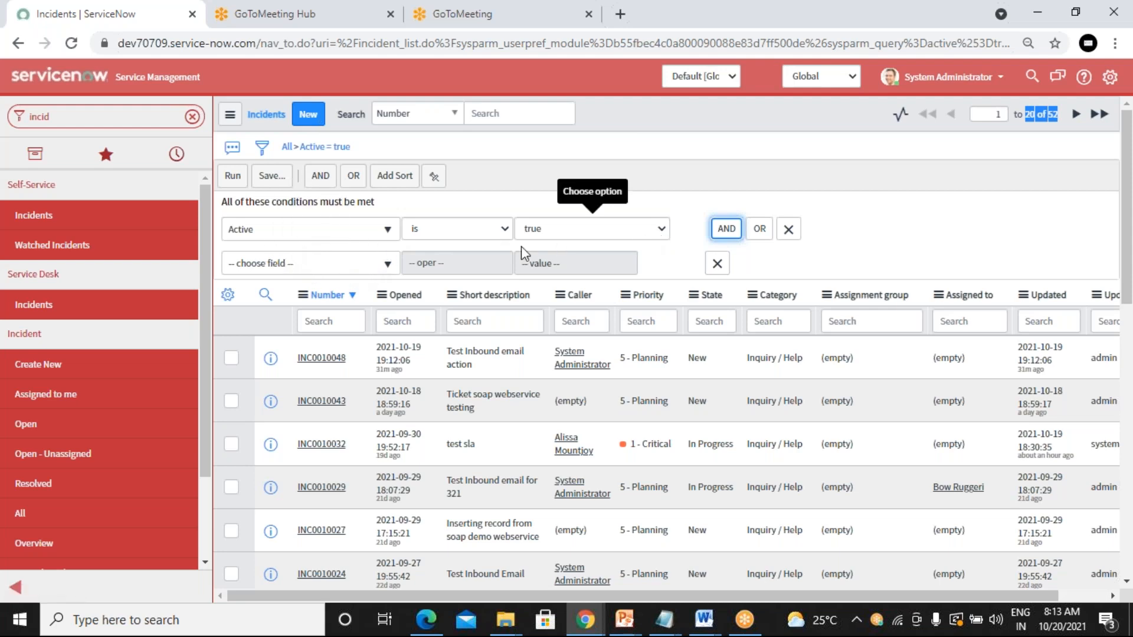
pyautogui.click(364, 276)
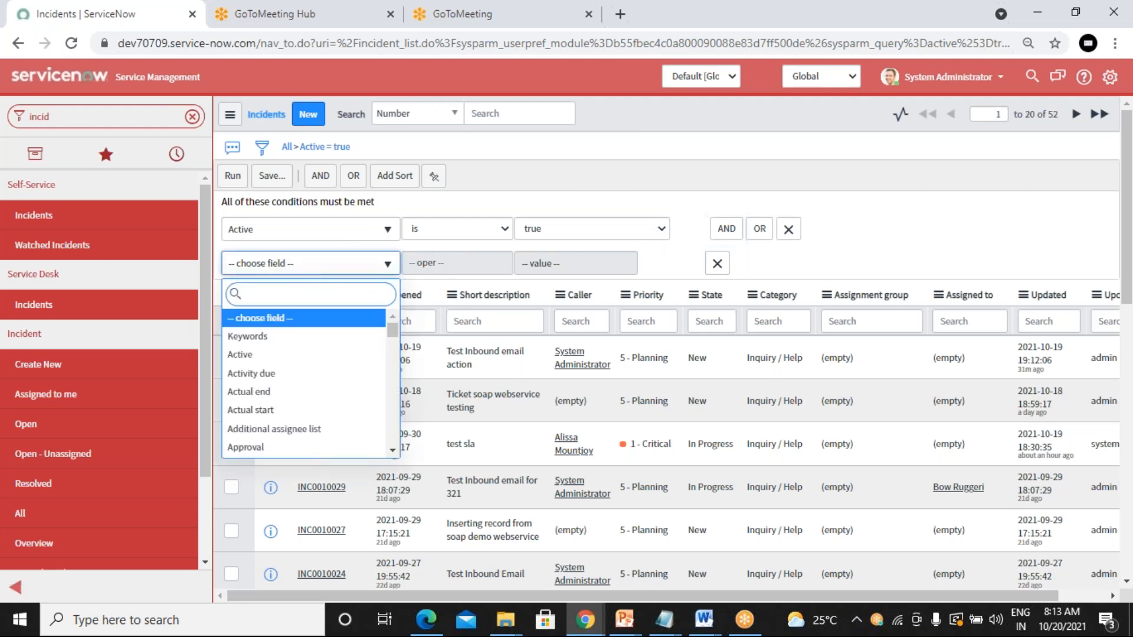
pyautogui.write('cat')
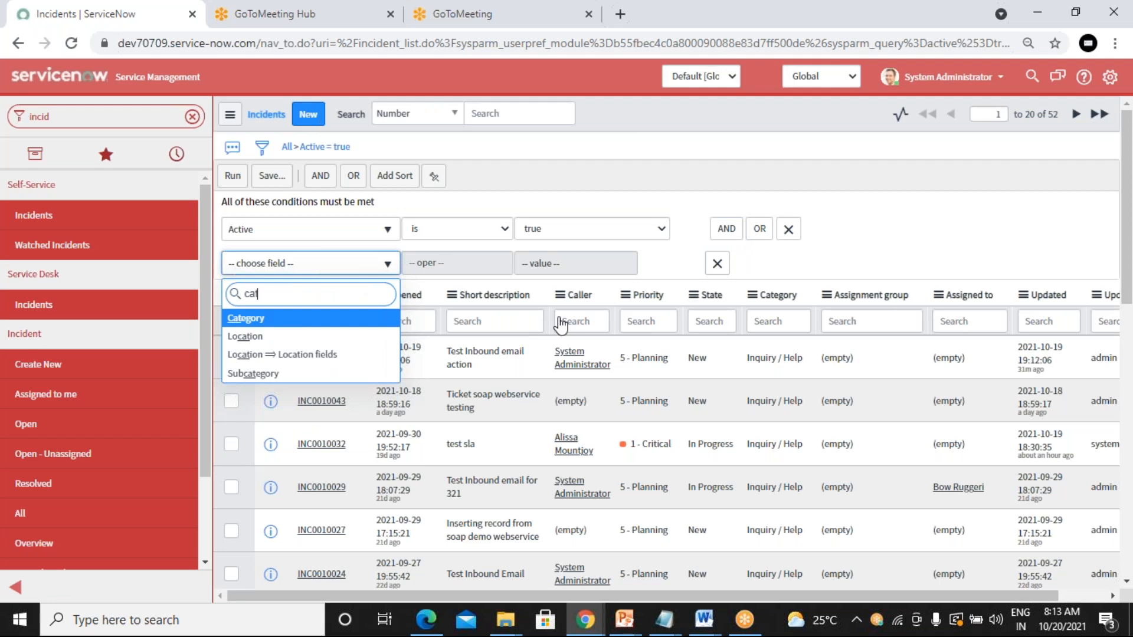
pyautogui.click(323, 313)
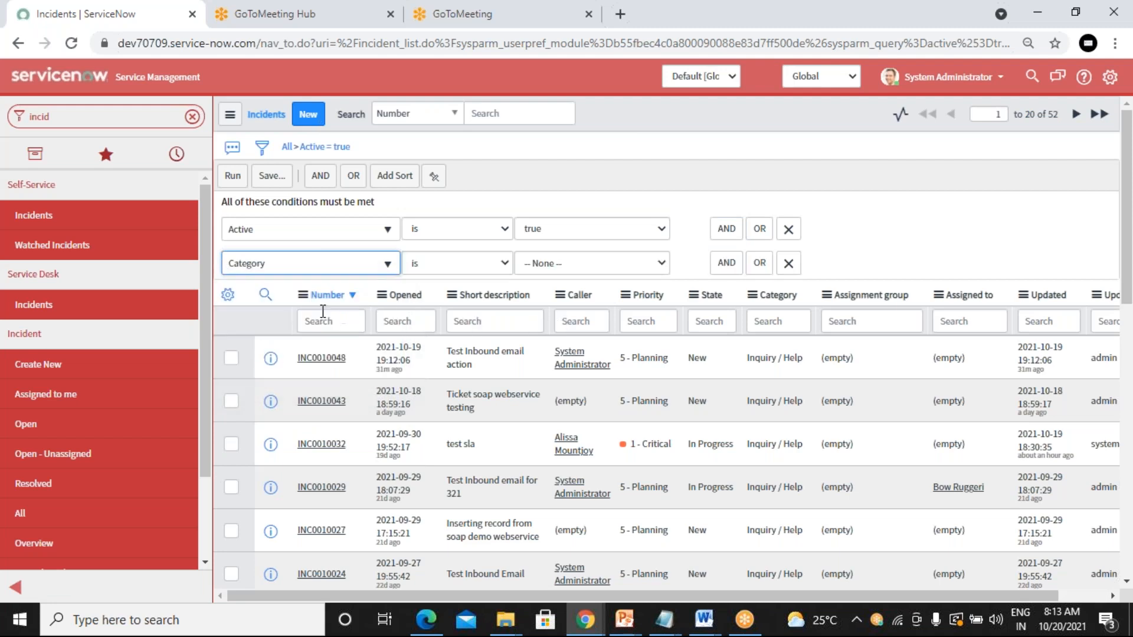
pyautogui.click(560, 262)
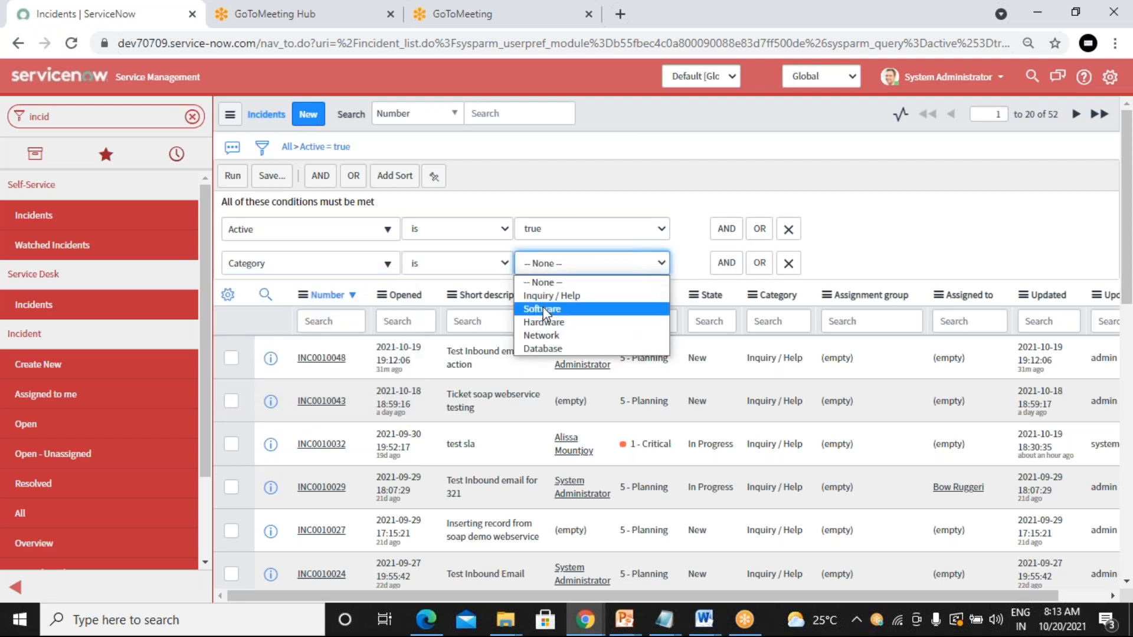
pyautogui.click(552, 309)
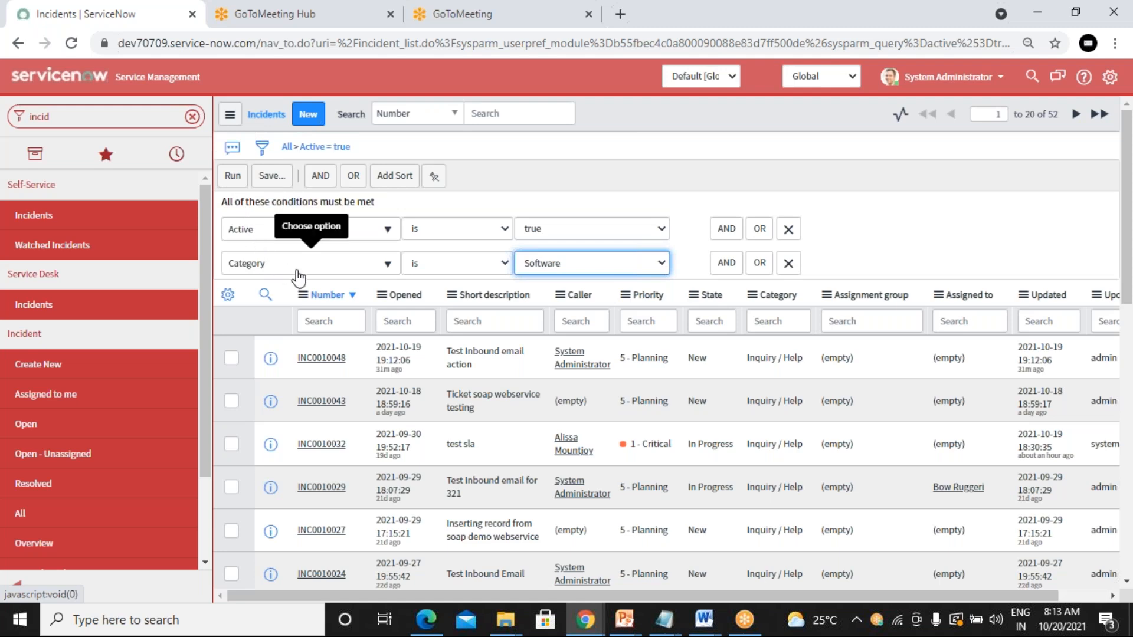
pyautogui.click(233, 176)
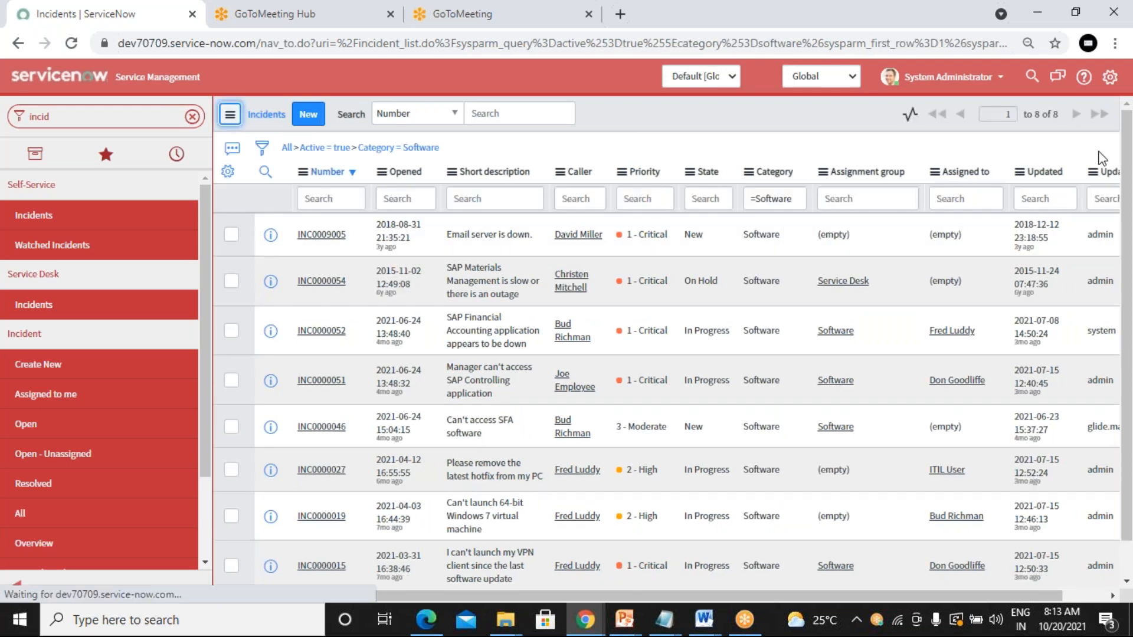
# Step: Highlight the '8 of 8' count and show both filter conditions again
pyautogui.moveTo(1060, 114); pyautogui.dragTo(1033, 135)
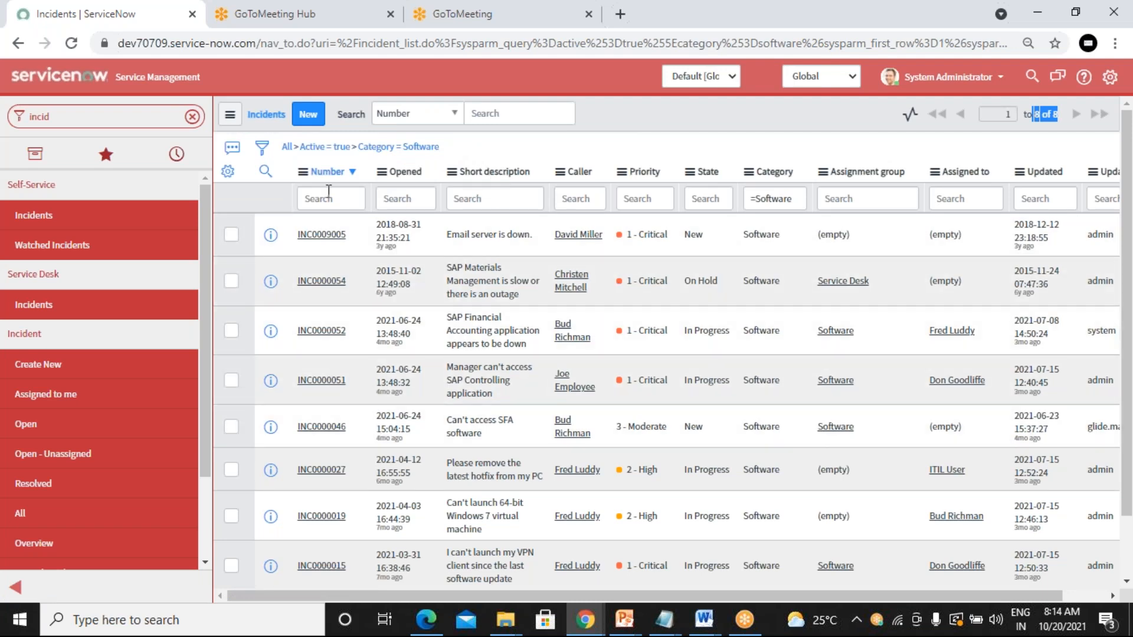
pyautogui.click(264, 149)
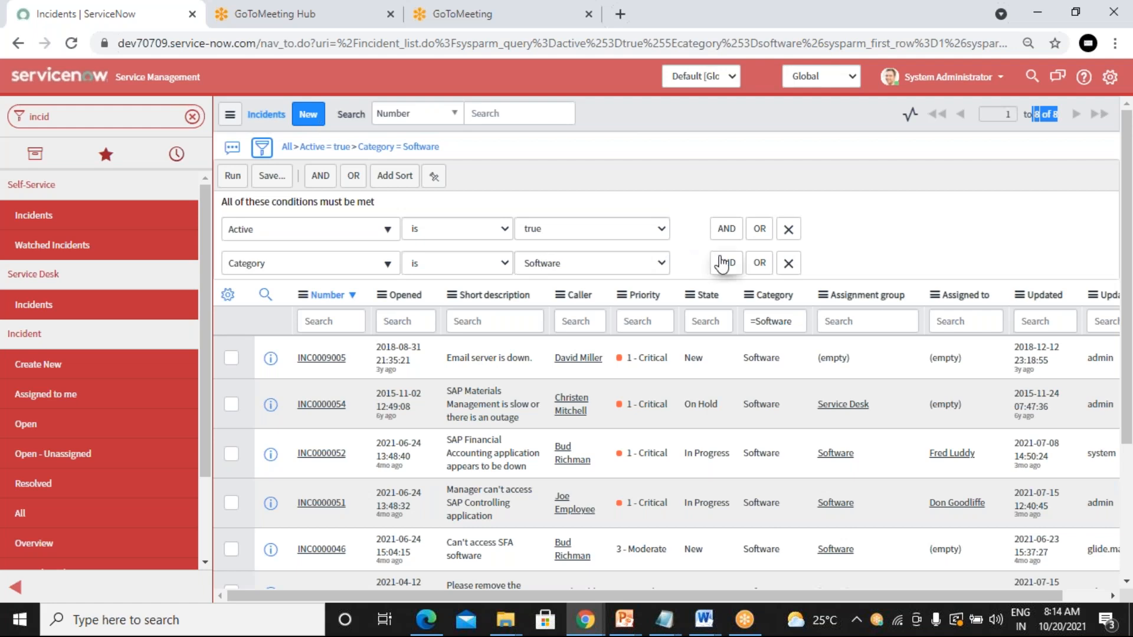
# Step: Add an OR alternative 'Category is Hardware' and run the filter, listing 13 incidents
pyautogui.click(758, 264)
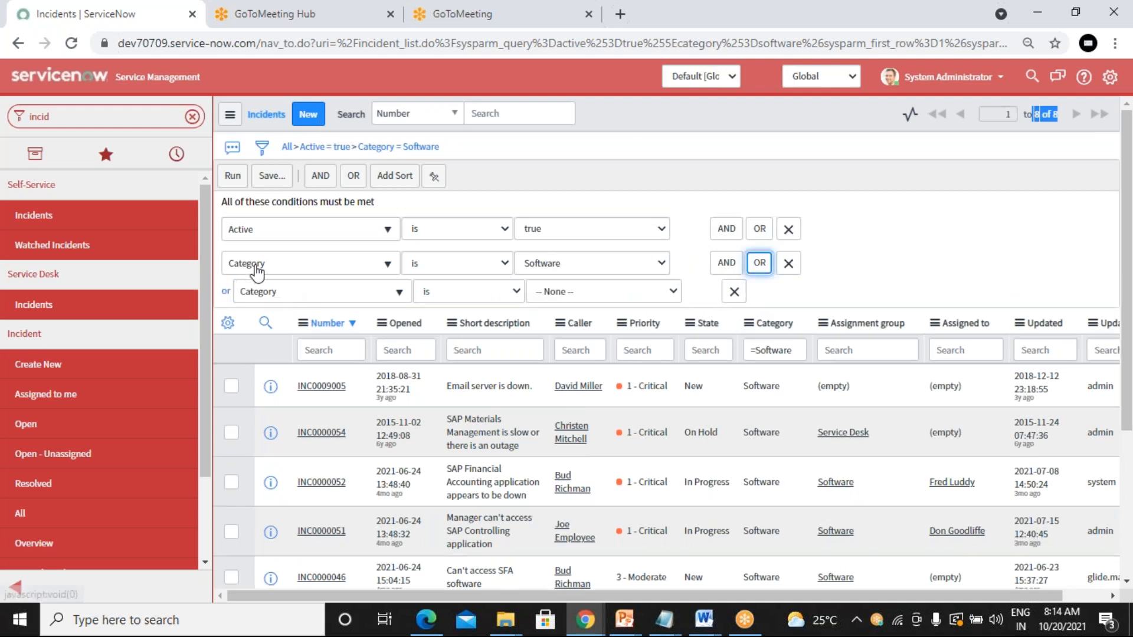
pyautogui.click(584, 294)
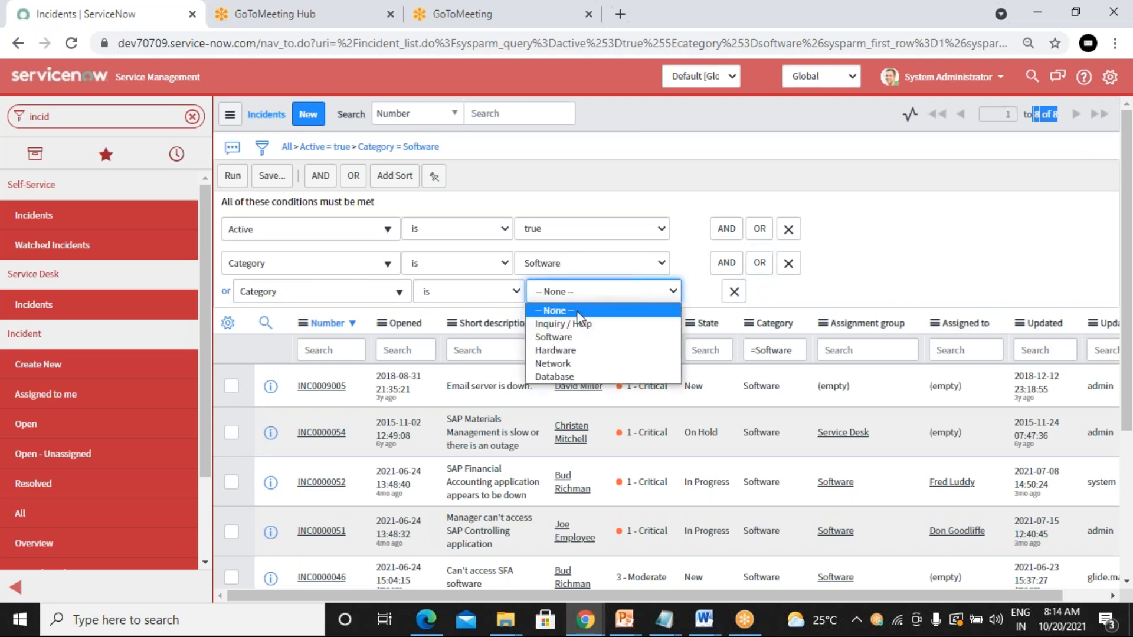
pyautogui.click(572, 350)
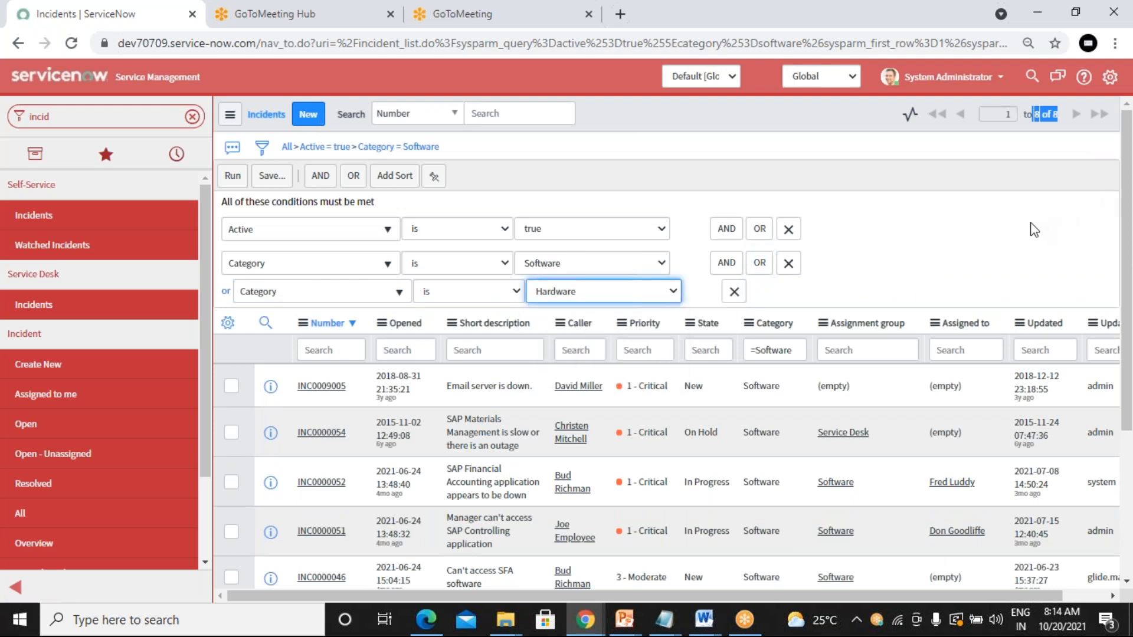
pyautogui.click(888, 244)
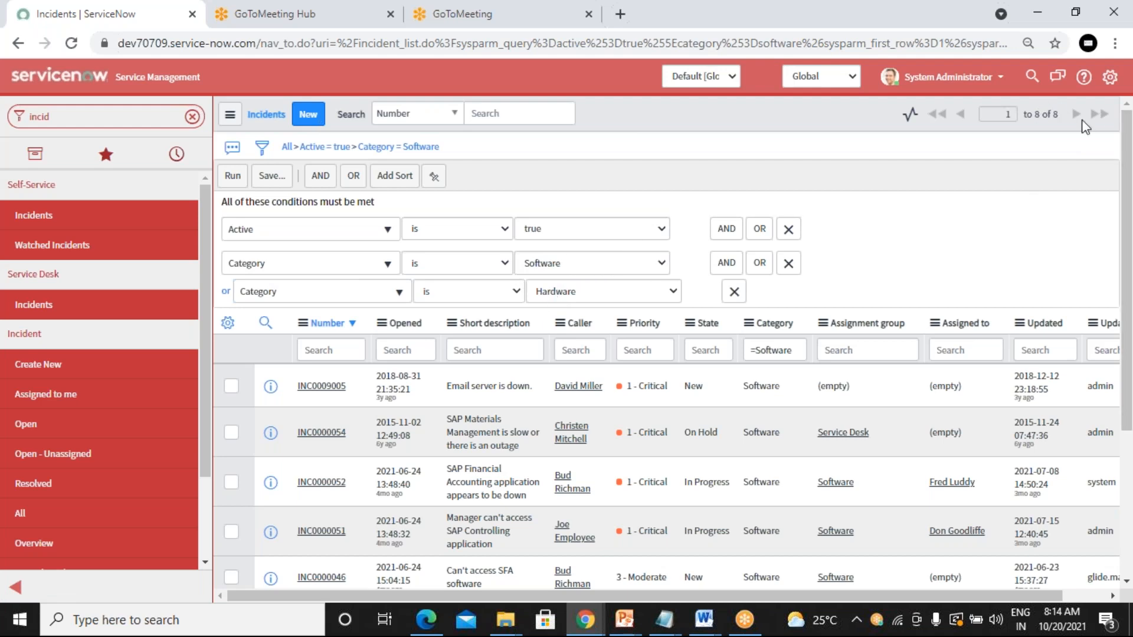
pyautogui.click(233, 177)
pyautogui.click(789, 230)
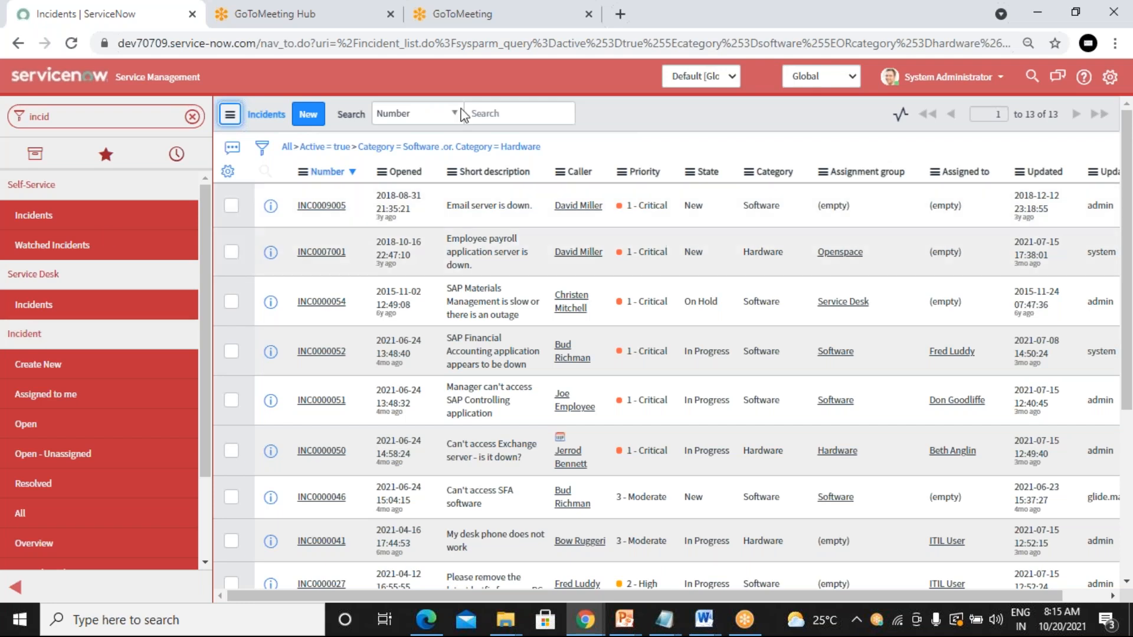
# Step: Rerun the Software-or-Hardware filter and reopen its conditions above the 13-incident list
pyautogui.click(263, 158)
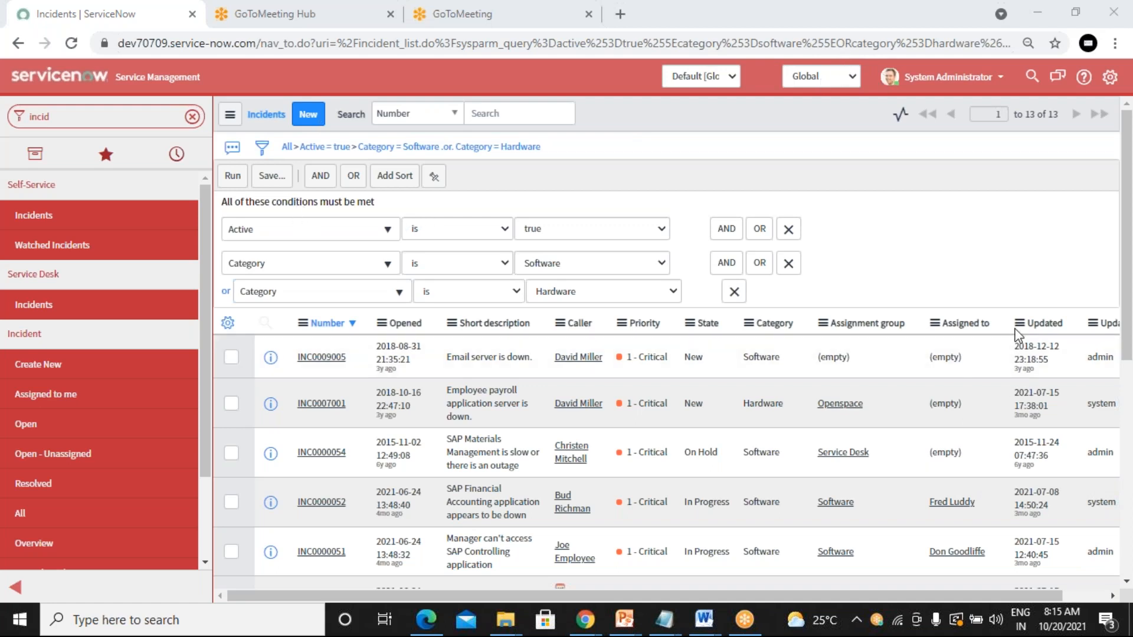
pyautogui.click(230, 180)
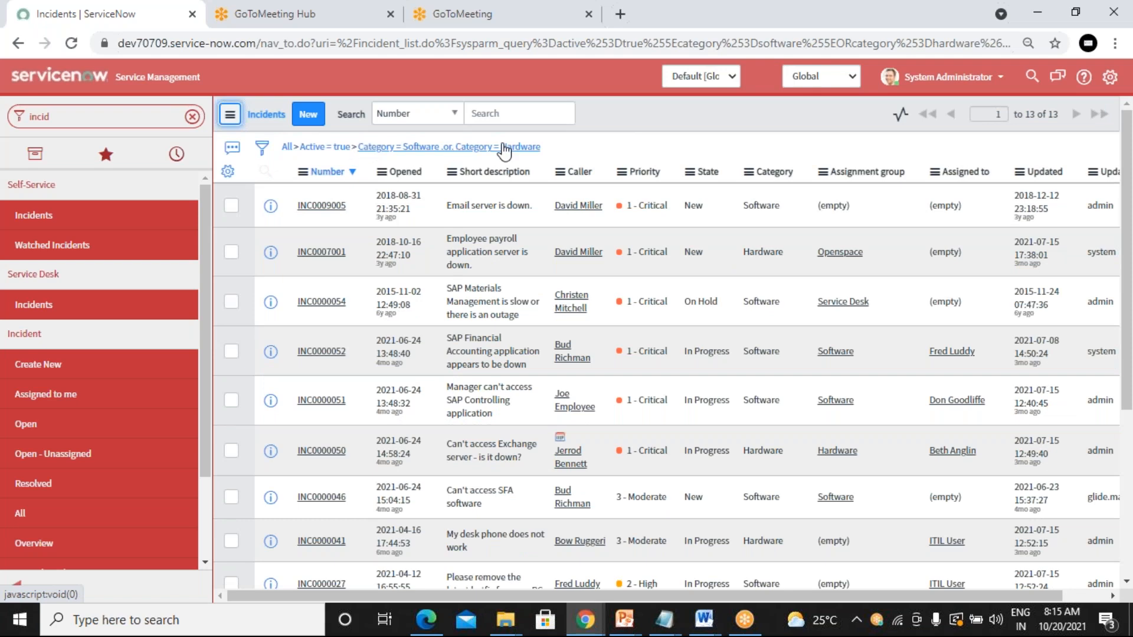
pyautogui.click(261, 147)
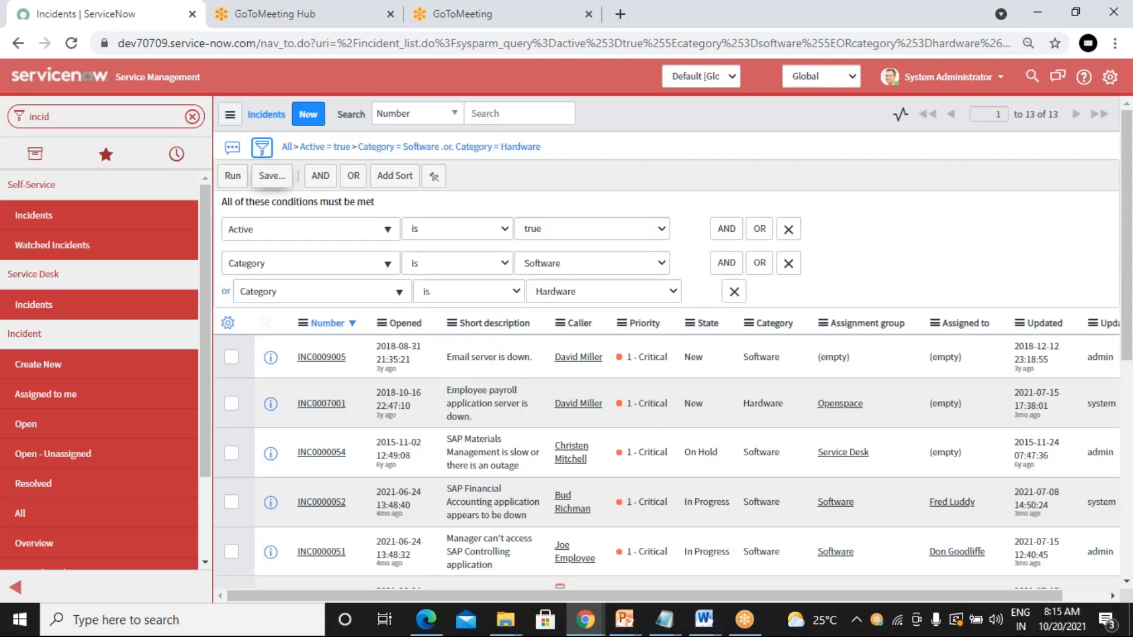
# Step: Save the current filter as 'Demo filter', visible to Everyone
pyautogui.click(270, 182)
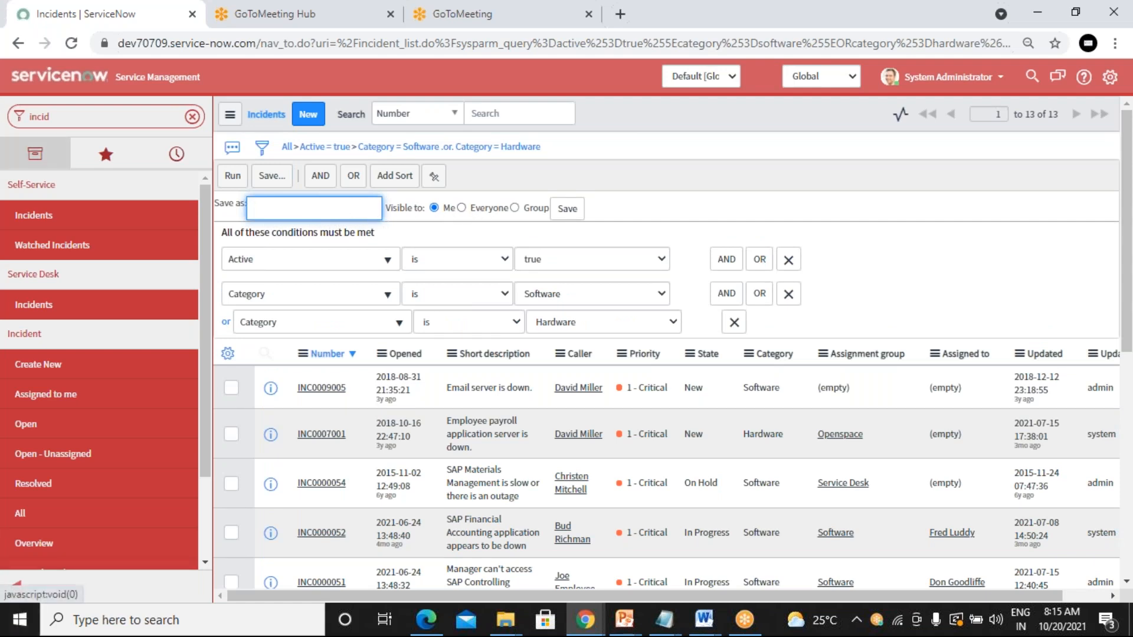
pyautogui.write('ew ')
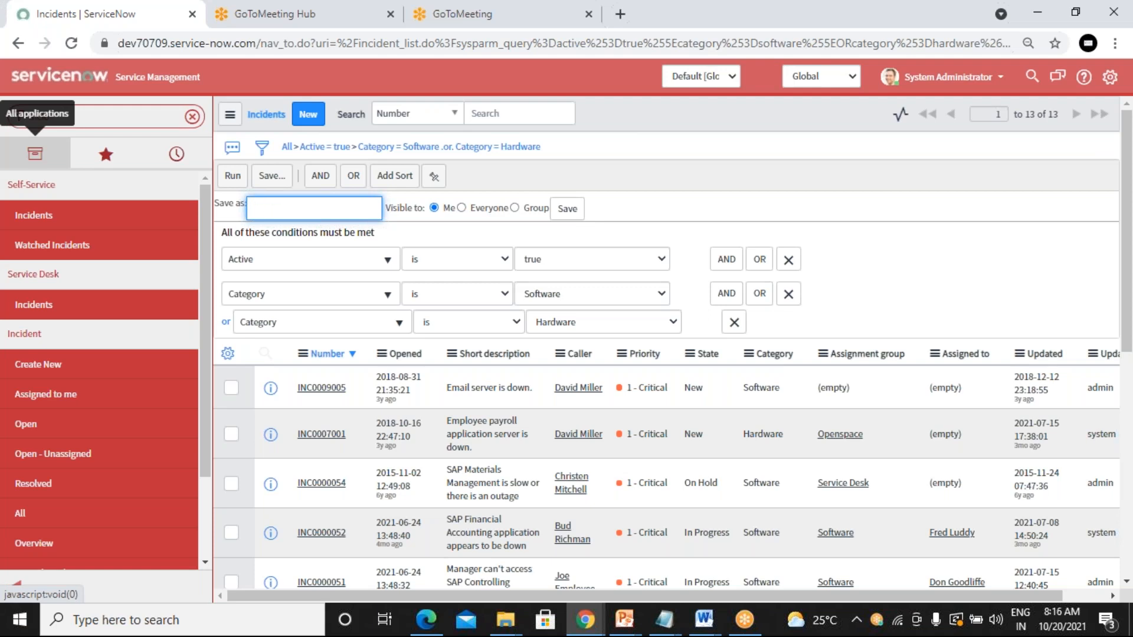
pyautogui.write('Demo filter')
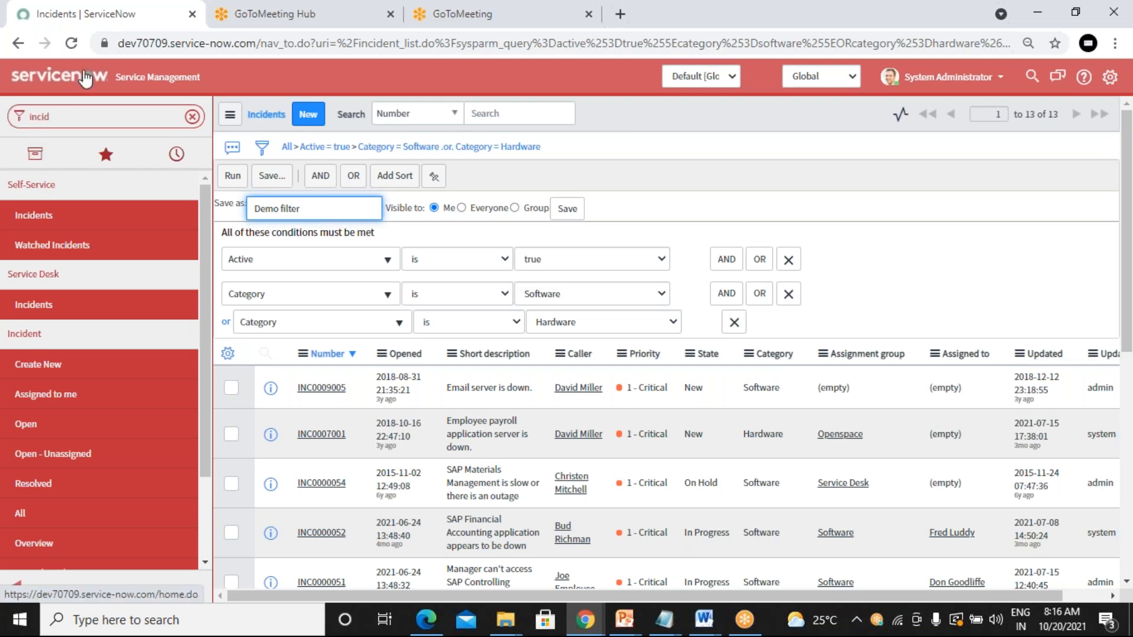
pyautogui.click(467, 210)
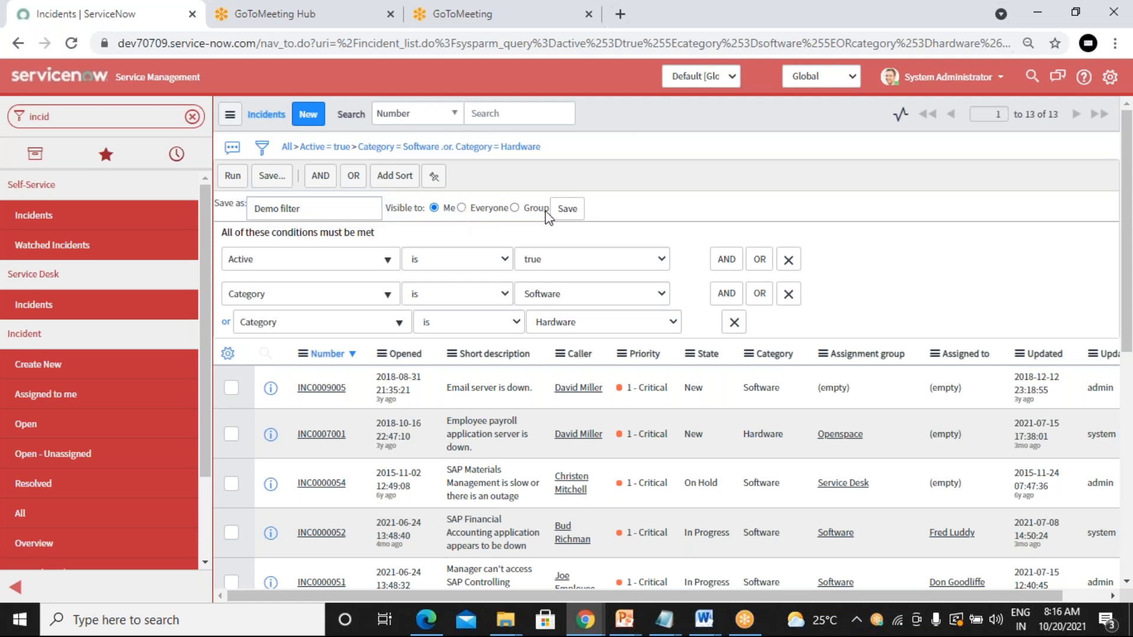
pyautogui.click(462, 208)
pyautogui.click(565, 210)
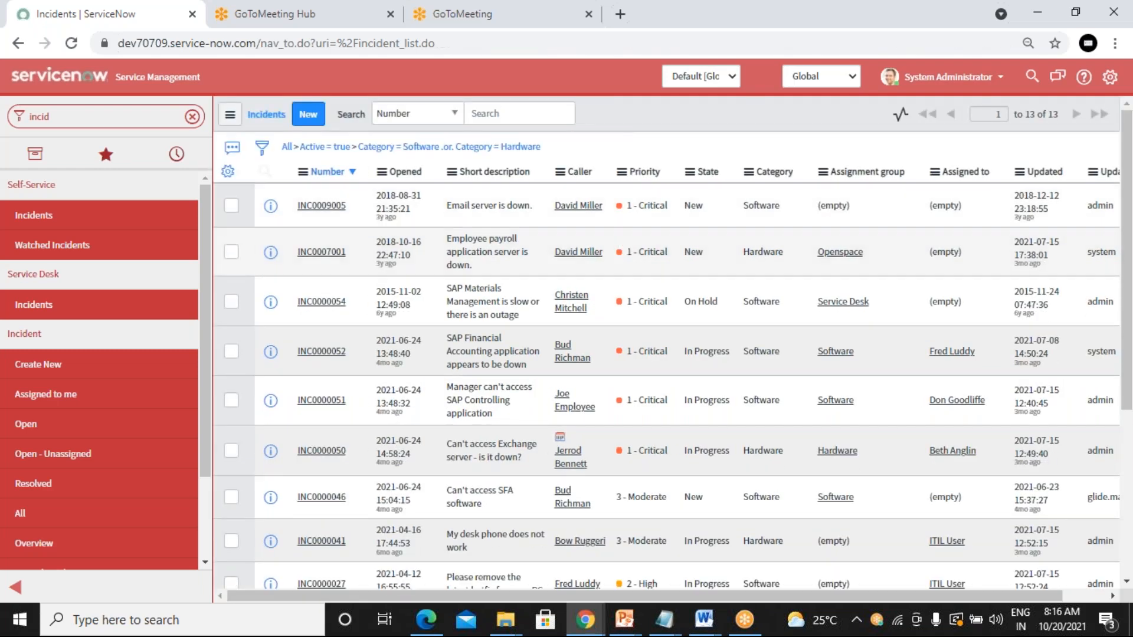
pyautogui.click(88, 426)
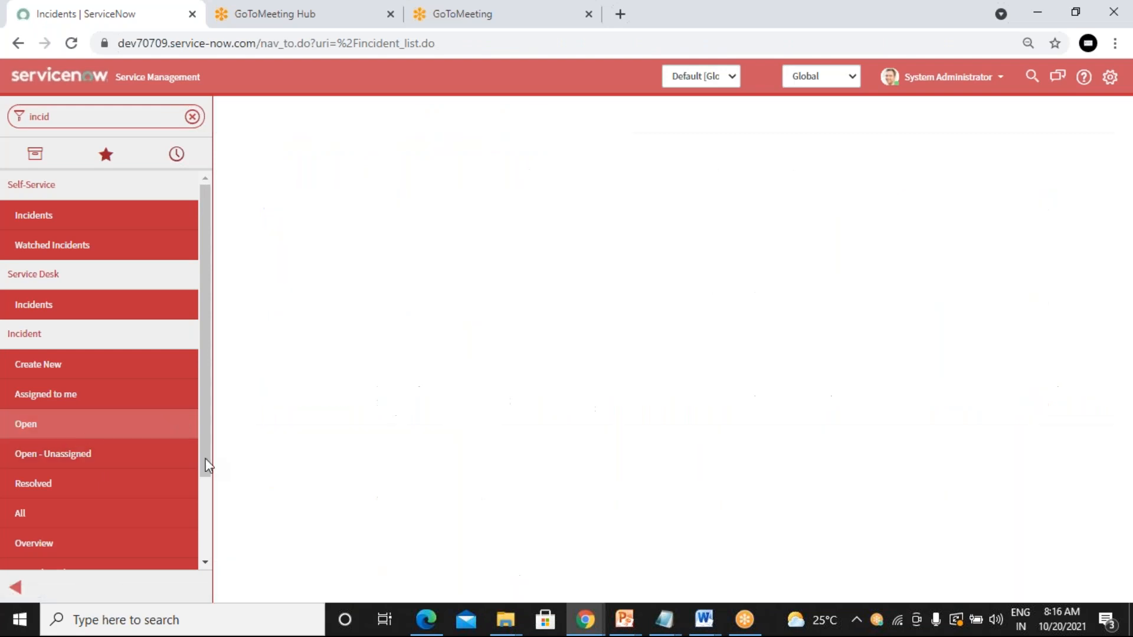
pyautogui.click(25, 426)
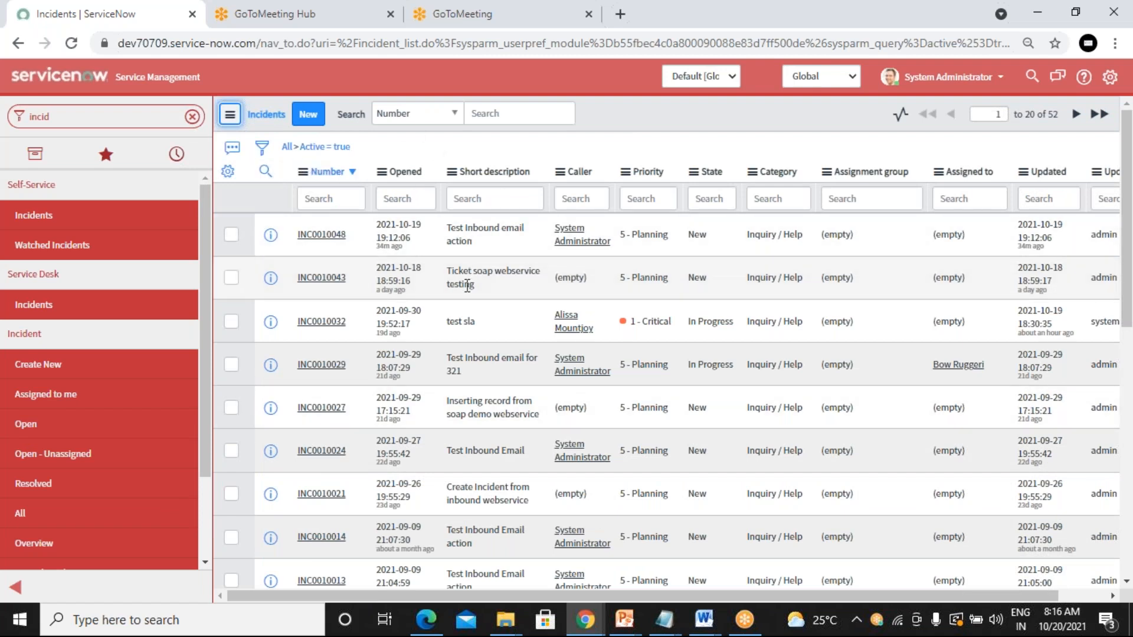
# Step: Apply 'Demo filter' from the list controls' Filters menu, showing 13 incidents
pyautogui.click(230, 116)
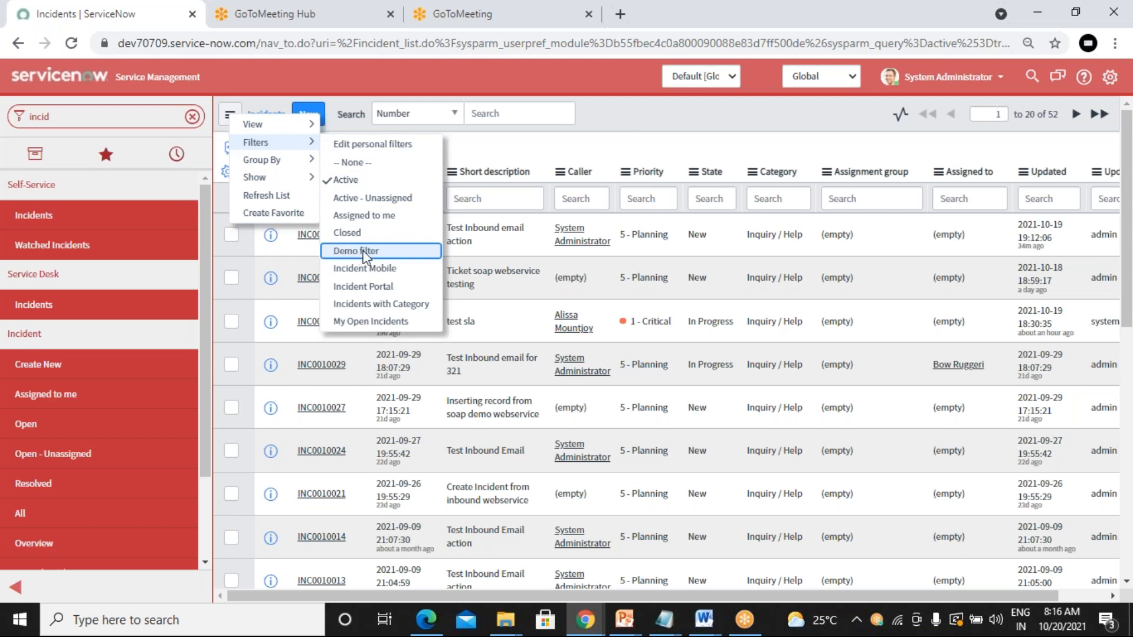
pyautogui.click(360, 251)
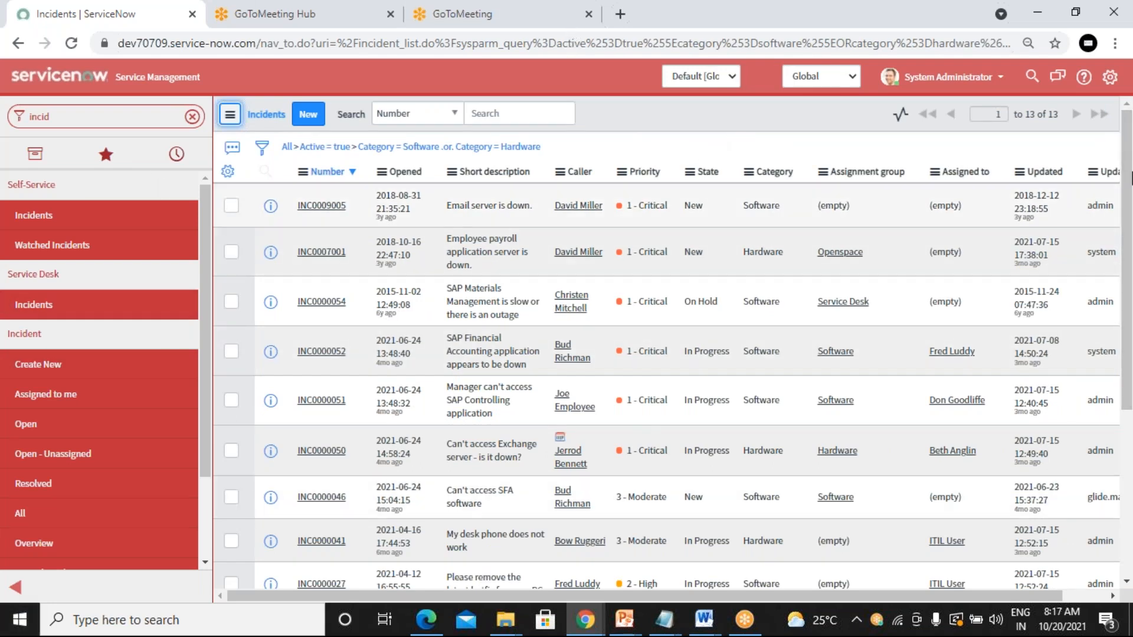
pyautogui.click(263, 151)
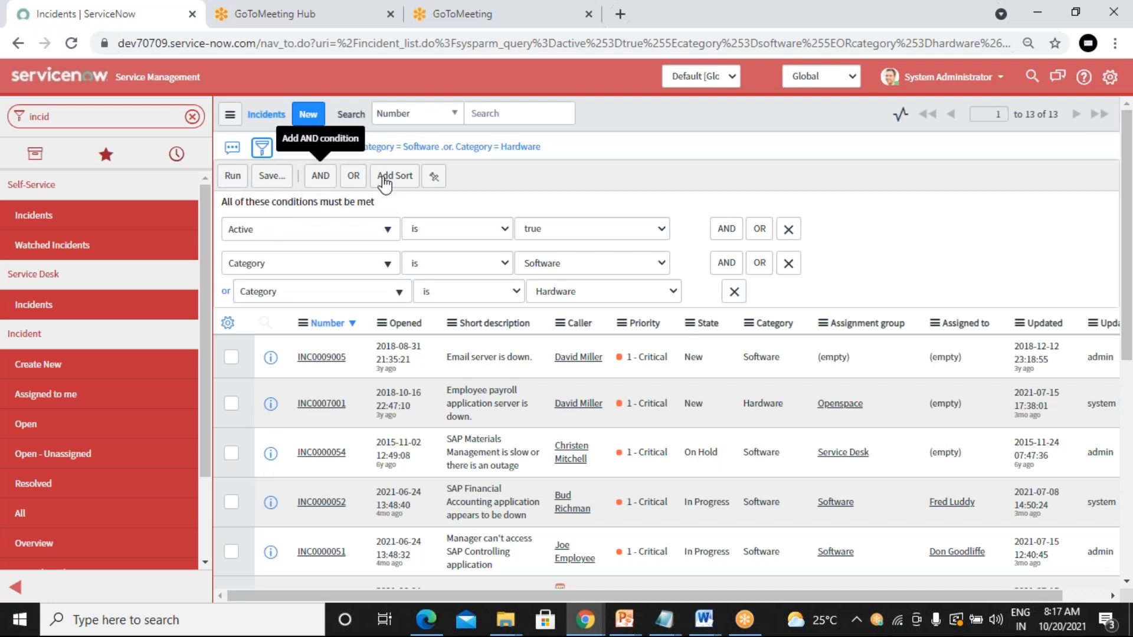
pyautogui.click(259, 177)
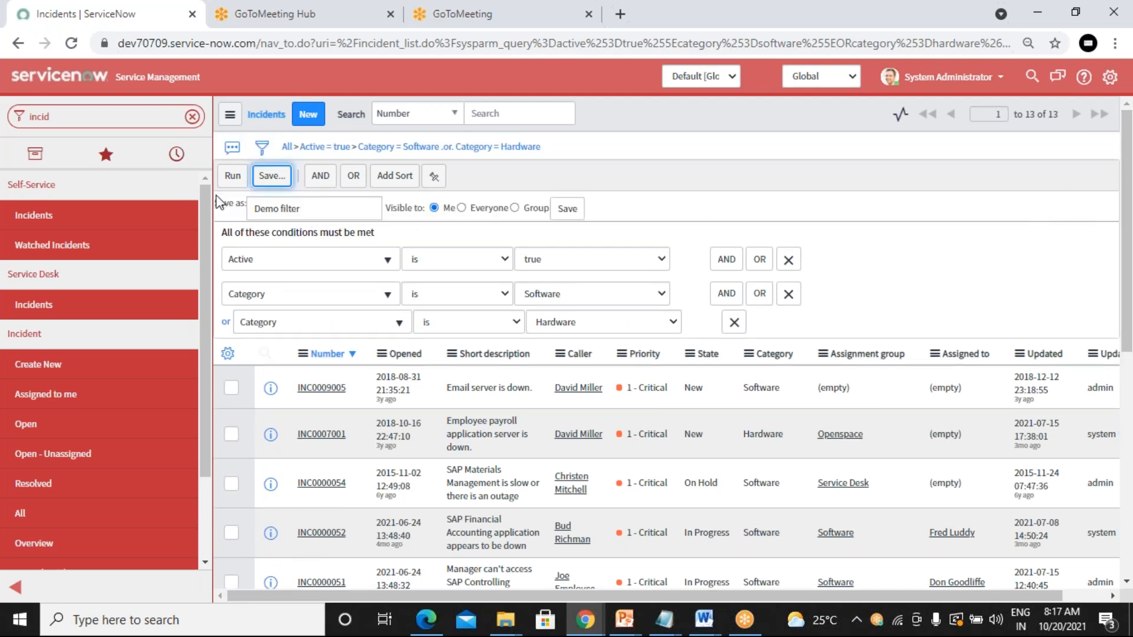
pyautogui.click(233, 177)
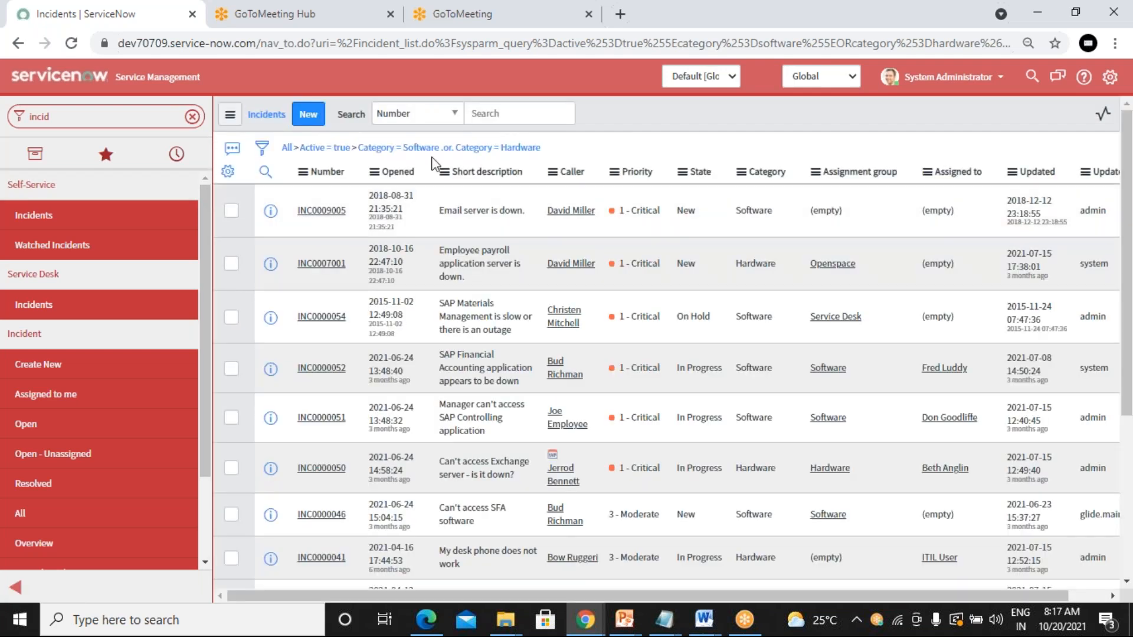
# Step: Copy the Active and Software-or-Hardware query from the filter breadcrumb's context menu
pyautogui.rightClick(524, 151)
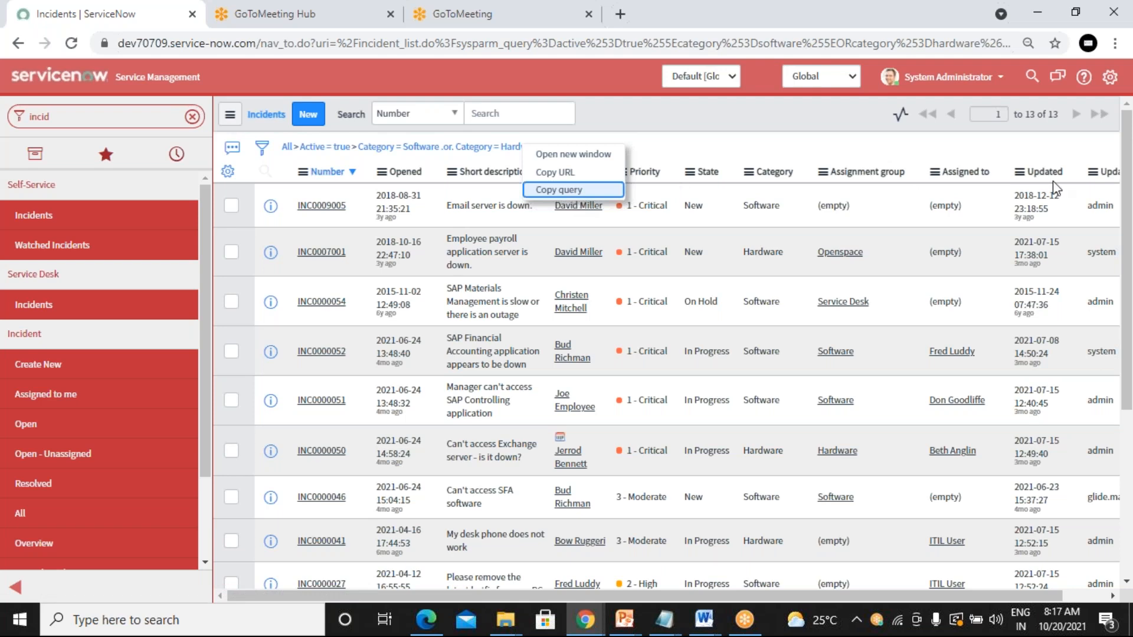
pyautogui.click(561, 191)
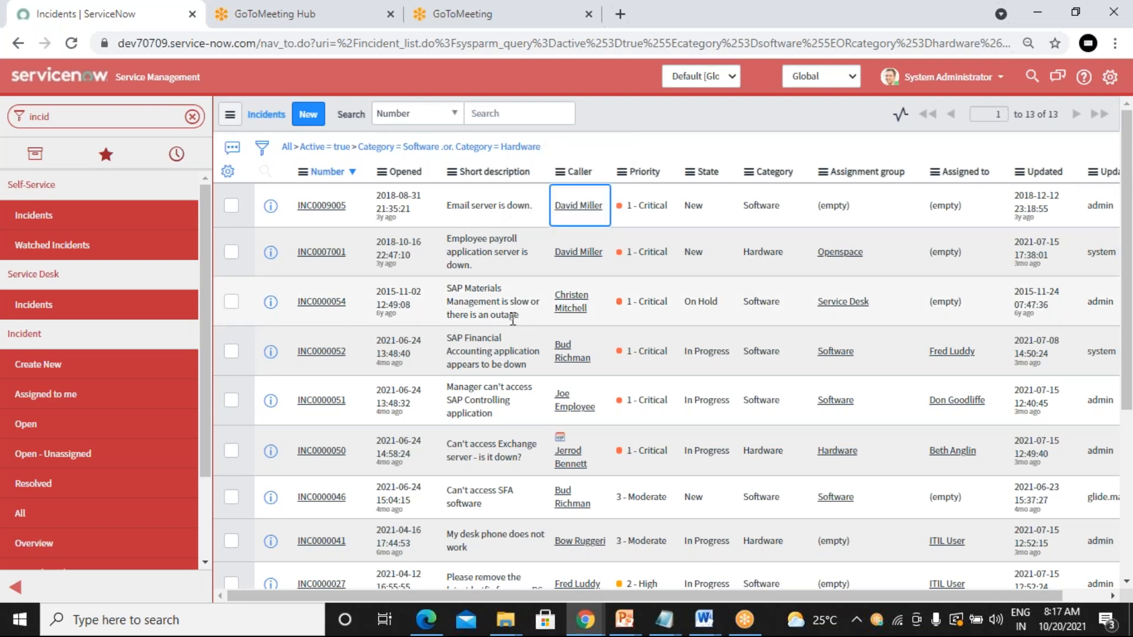
# Step: Paste the filter query active=true^category=software^ORcategory=hardware into the blank Notepad note
pyautogui.click(671, 631)
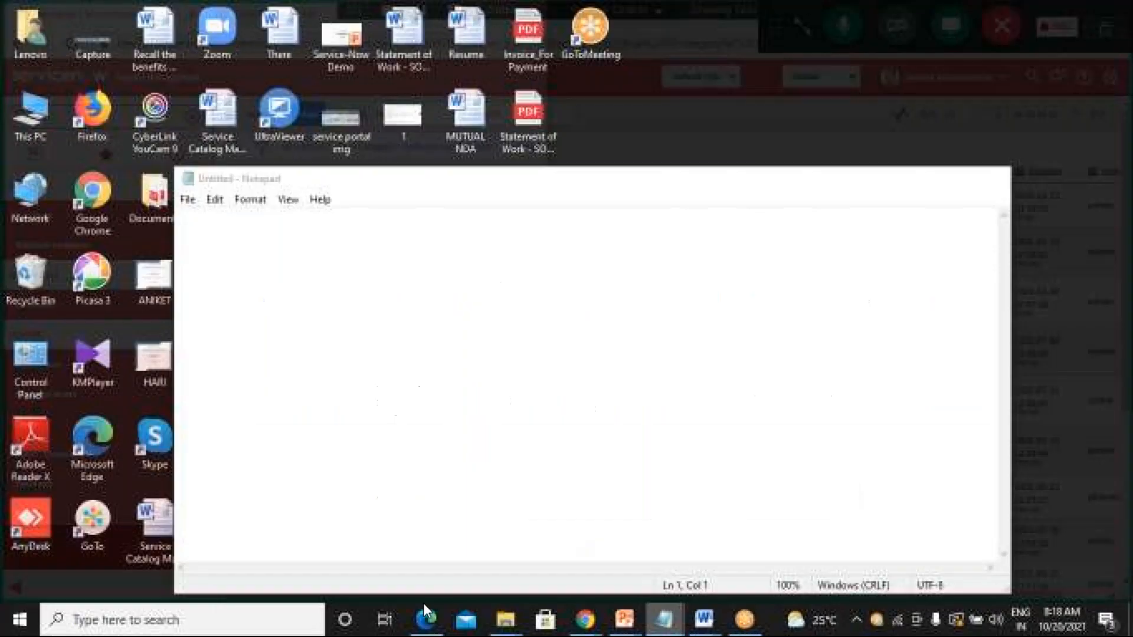
pyautogui.click(578, 537)
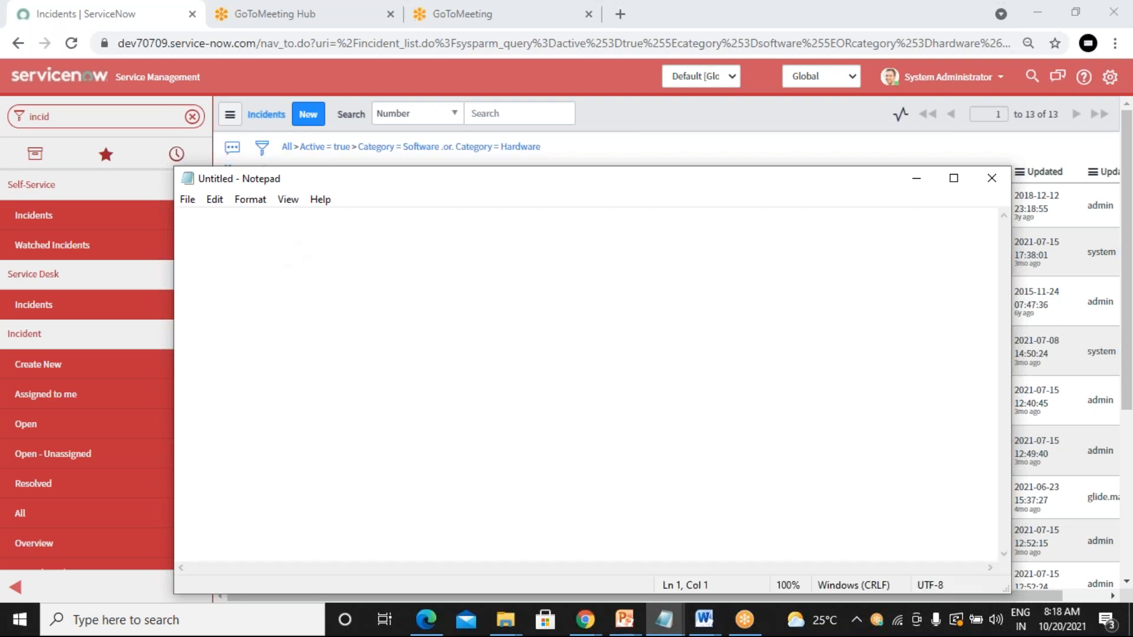
pyautogui.hotkey('ctrl', 'v')
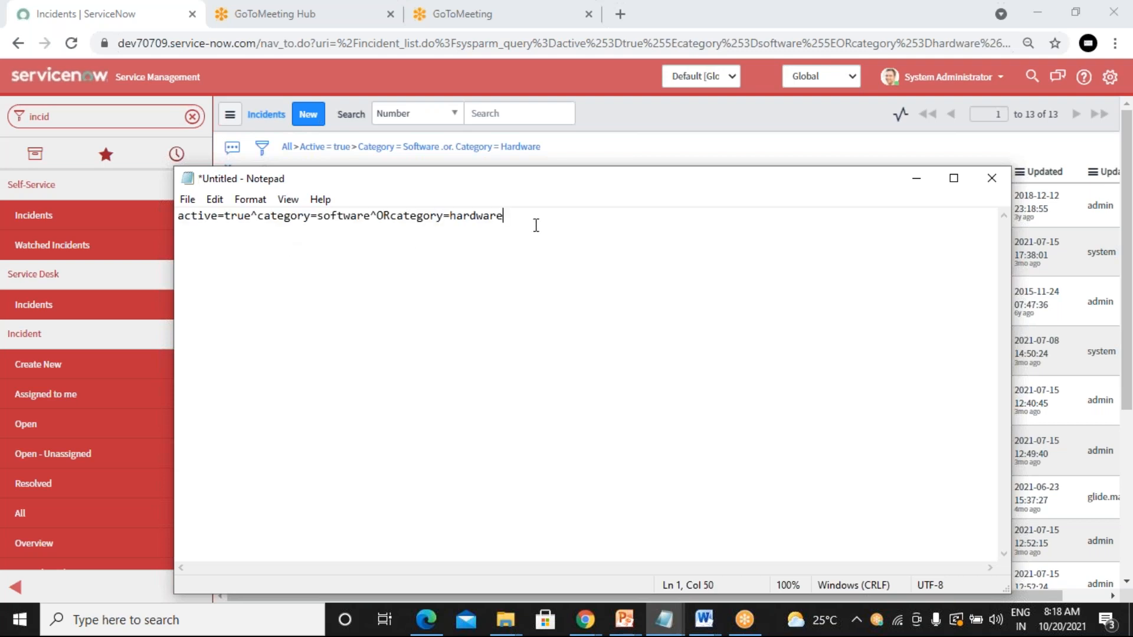
# Step: Highlight the whole query, then its ORcategory=hardware part, then minimize Notepad
pyautogui.moveTo(529, 223); pyautogui.dragTo(171, 214)
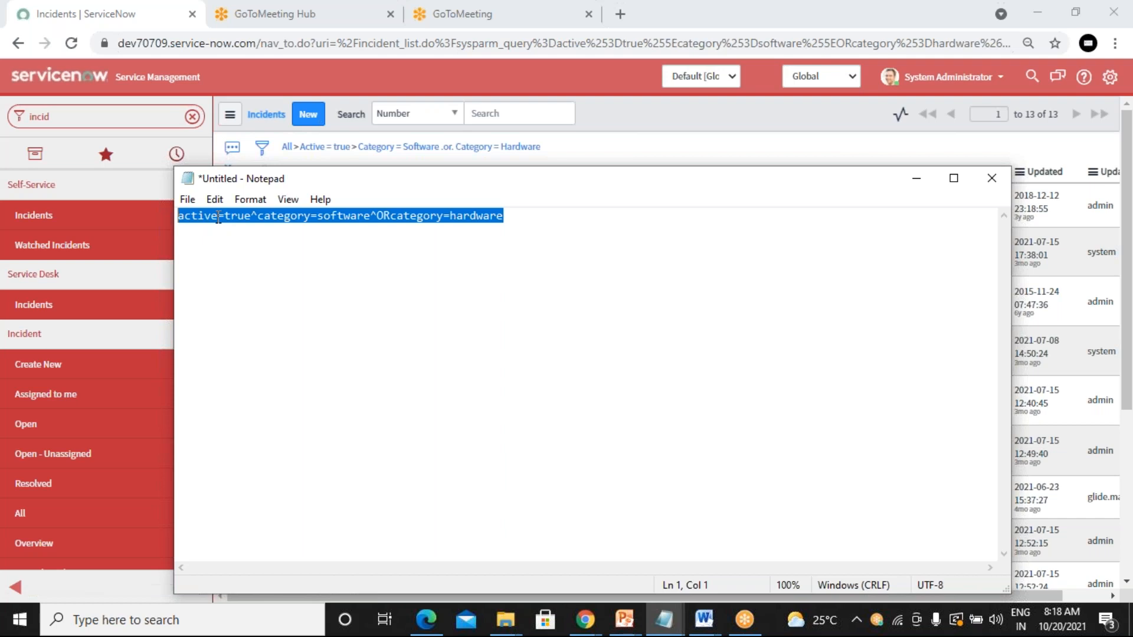
pyautogui.click(180, 220)
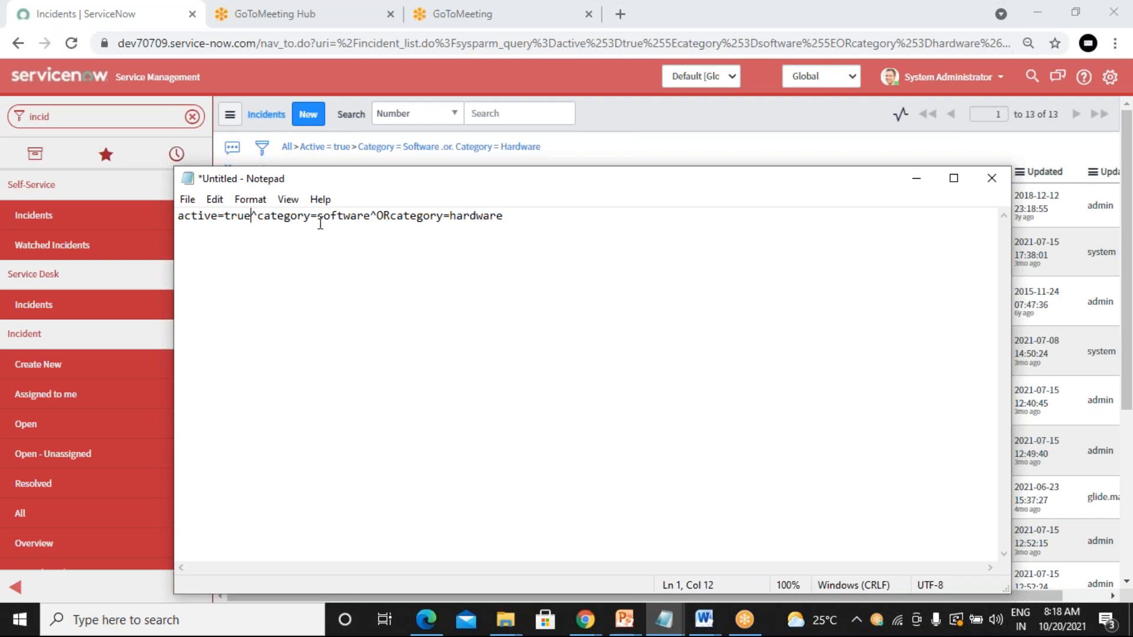
pyautogui.click(371, 215)
pyautogui.moveTo(379, 215); pyautogui.dragTo(178, 213)
pyautogui.click(546, 218)
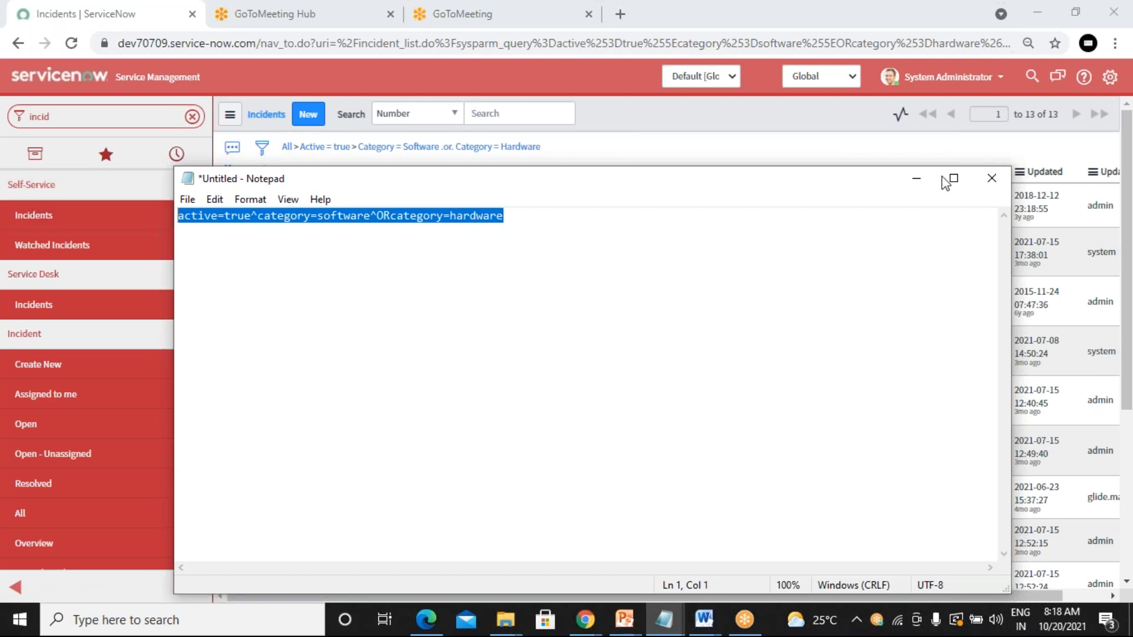
pyautogui.click(917, 180)
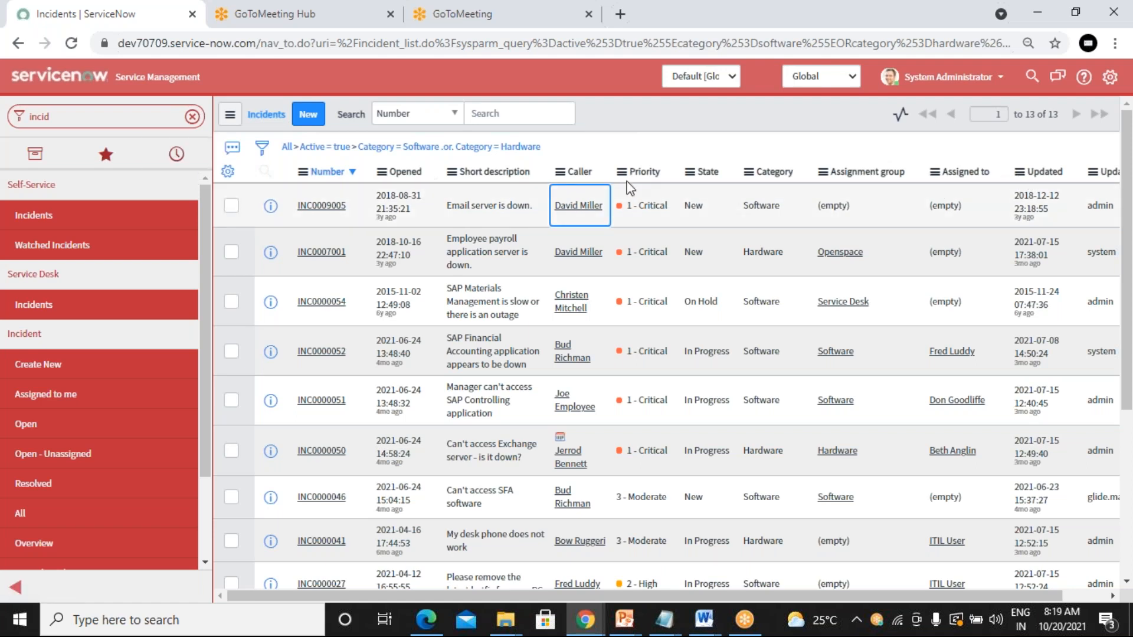
# Step: Scroll the incident list sideways and open its column personalization settings
pyautogui.moveTo(578, 596); pyautogui.dragTo(623, 595)
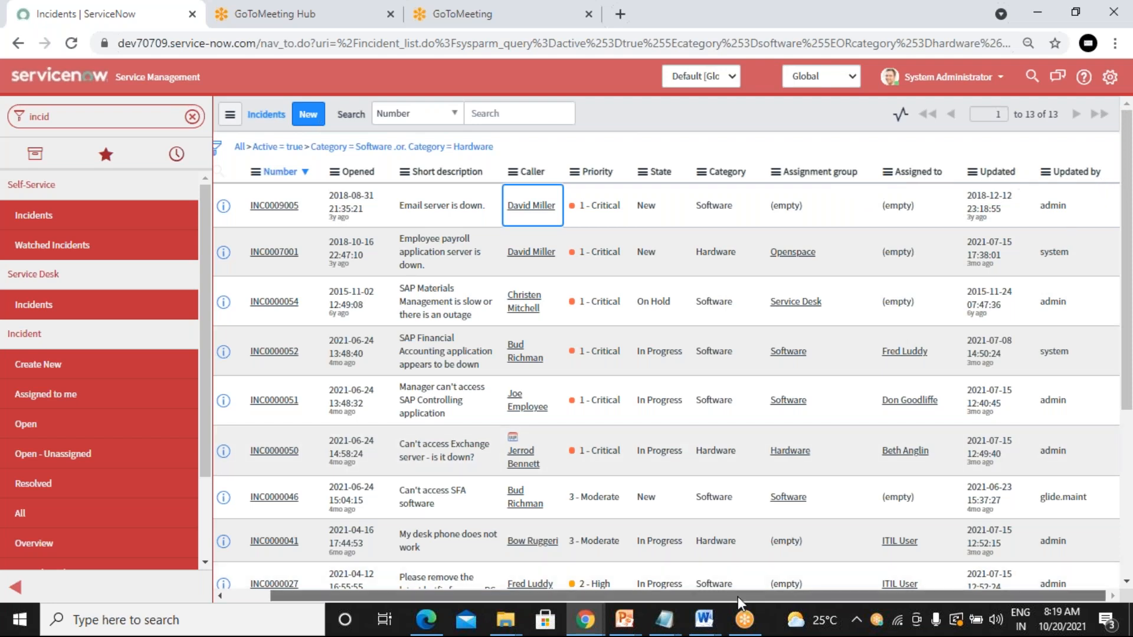
pyautogui.moveTo(738, 597); pyautogui.dragTo(694, 596)
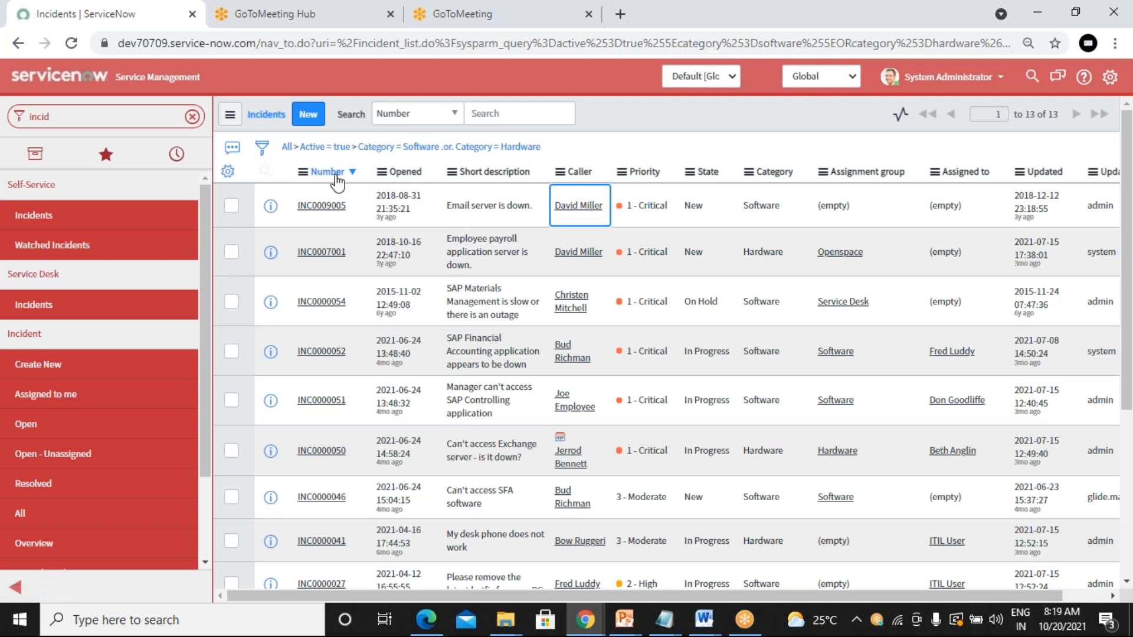
pyautogui.click(229, 172)
pyautogui.click(225, 169)
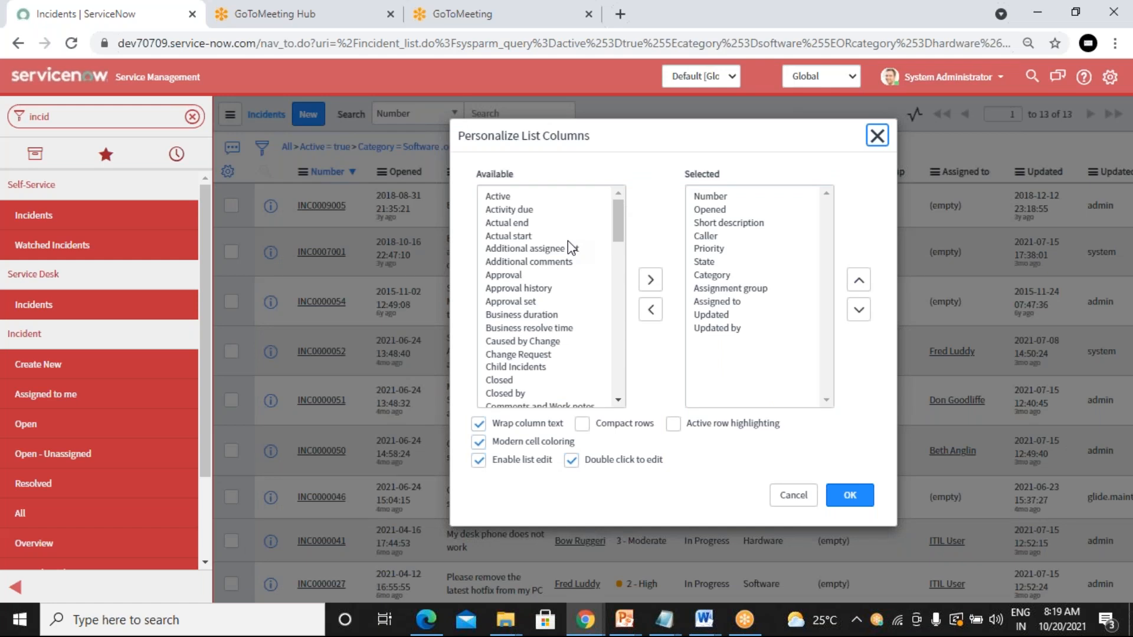
pyautogui.click(459, 133)
# Step: Add Approval set from Available to the selected columns, after Updated by
pyautogui.click(523, 293)
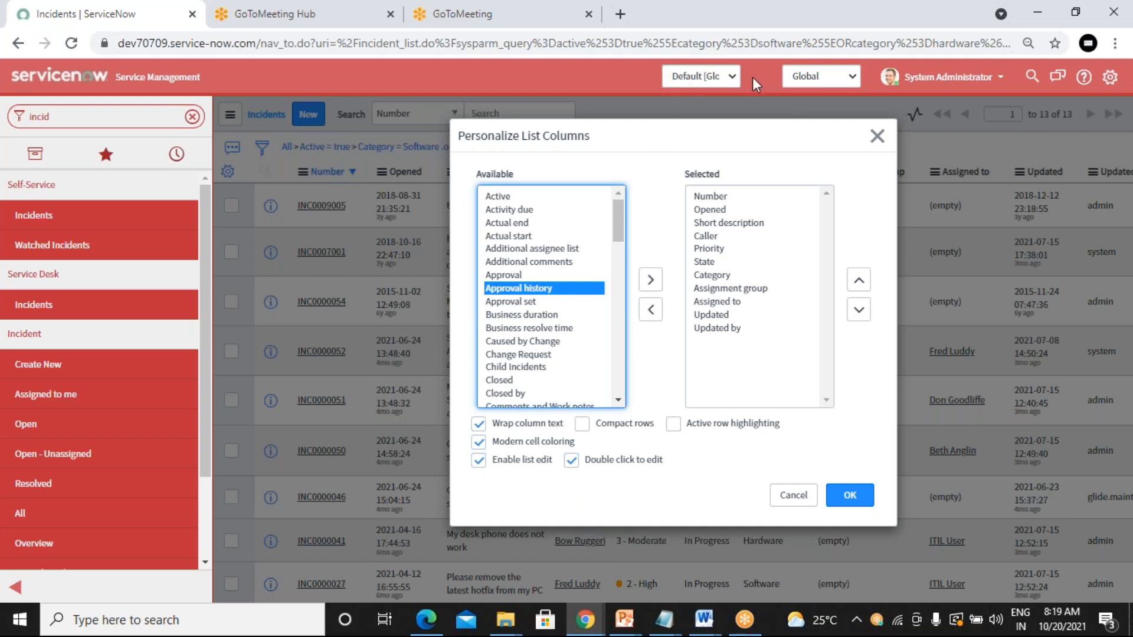
pyautogui.click(515, 302)
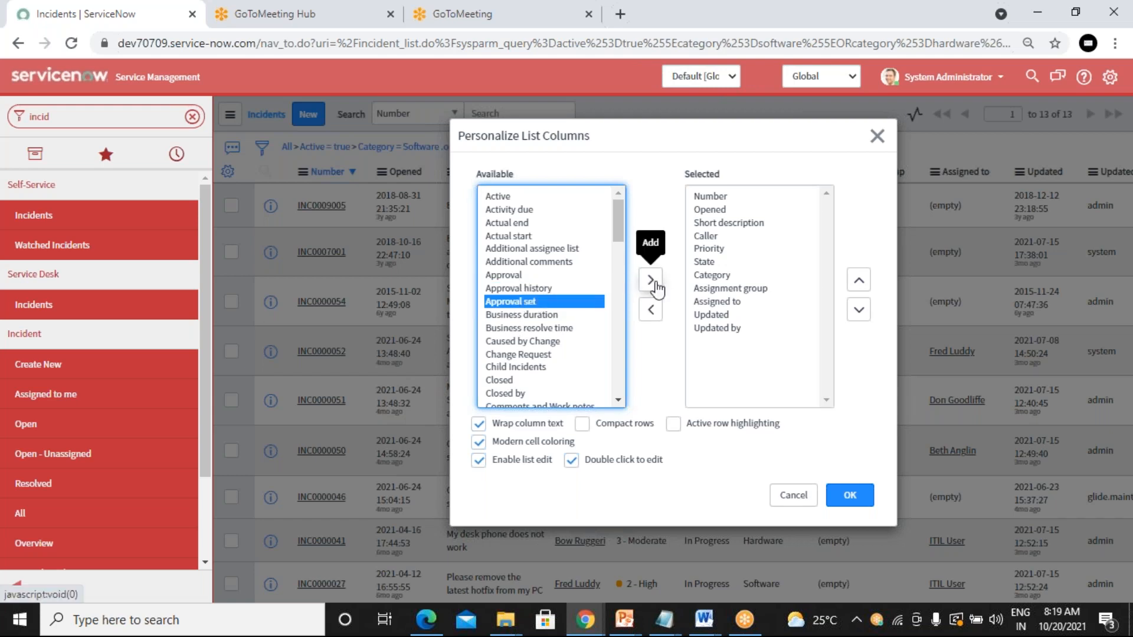
pyautogui.click(652, 286)
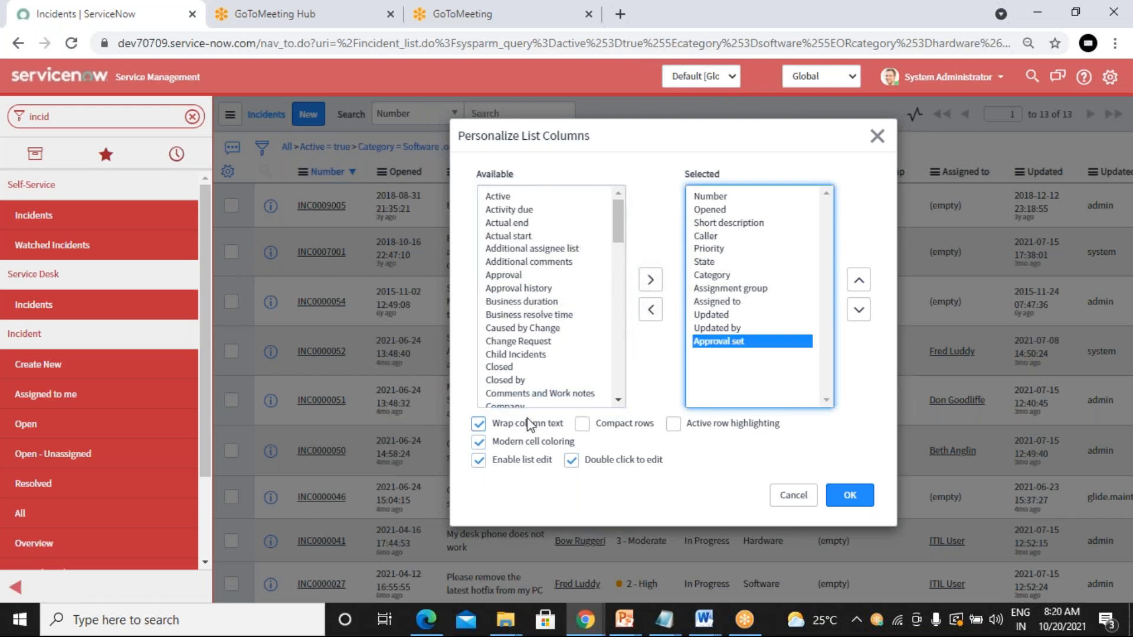
pyautogui.click(845, 494)
pyautogui.scroll(-1, 529, 302)
pyautogui.scroll(-8, 529, 302)
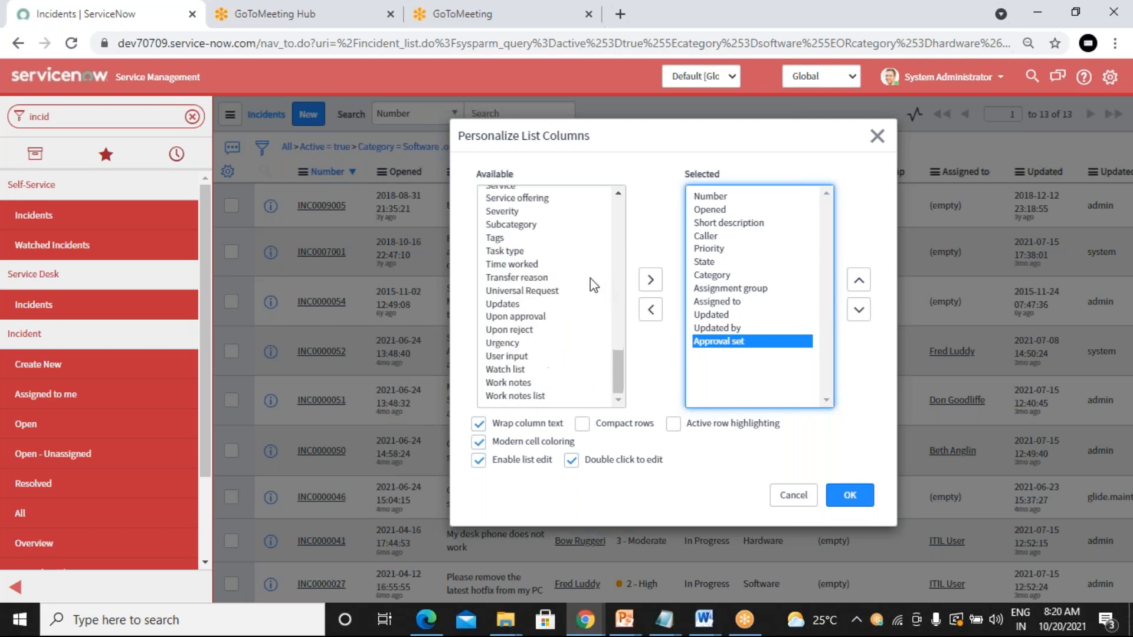
pyautogui.scroll(5, 590, 278)
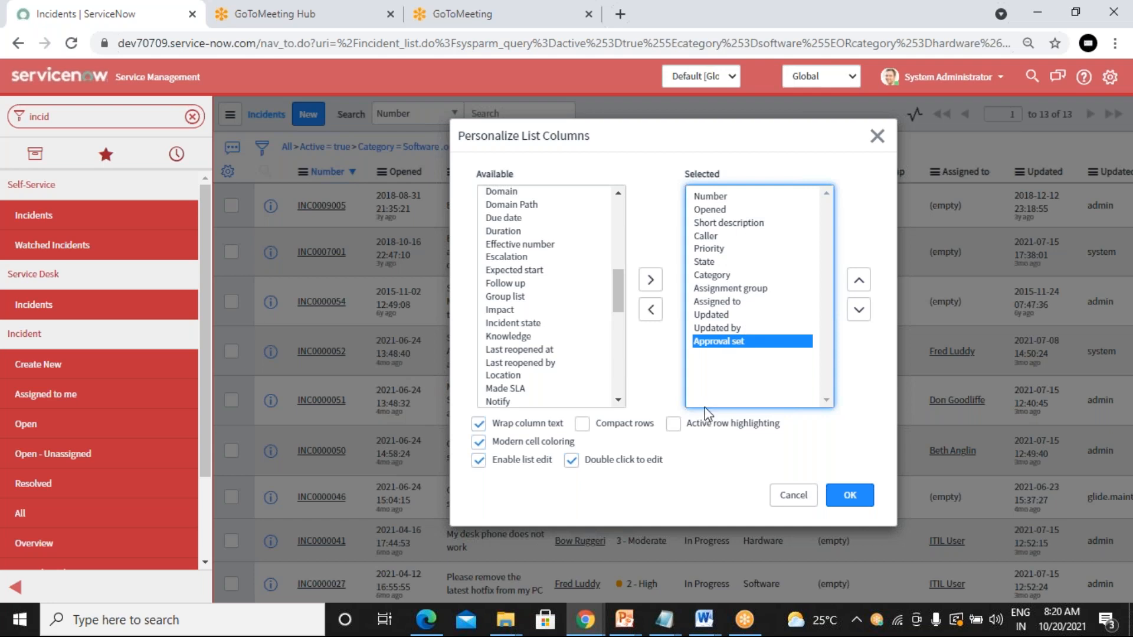
# Step: Confirm the column change and scroll the list right to the new Approval set column
pyautogui.click(849, 499)
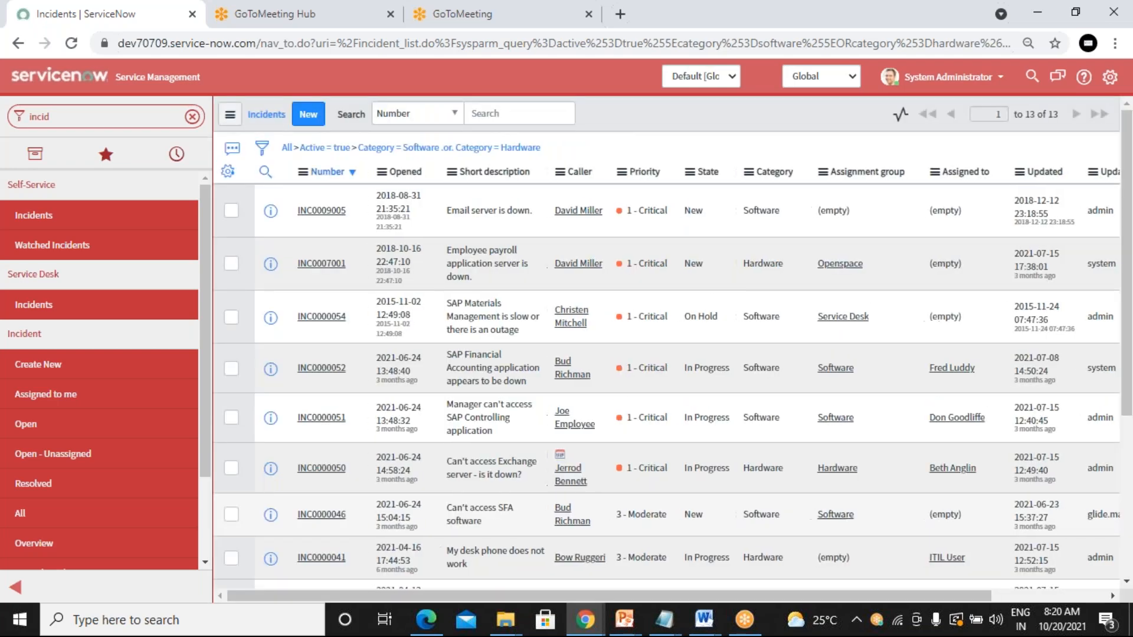
pyautogui.moveTo(515, 595); pyautogui.dragTo(630, 595)
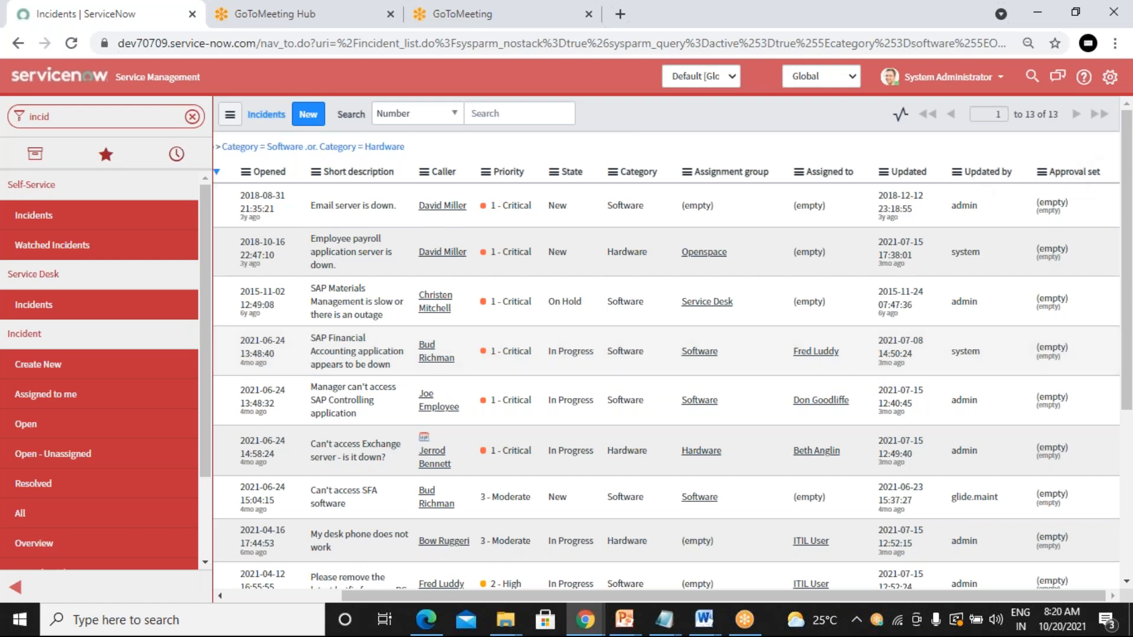
pyautogui.moveTo(816, 594); pyautogui.dragTo(632, 583)
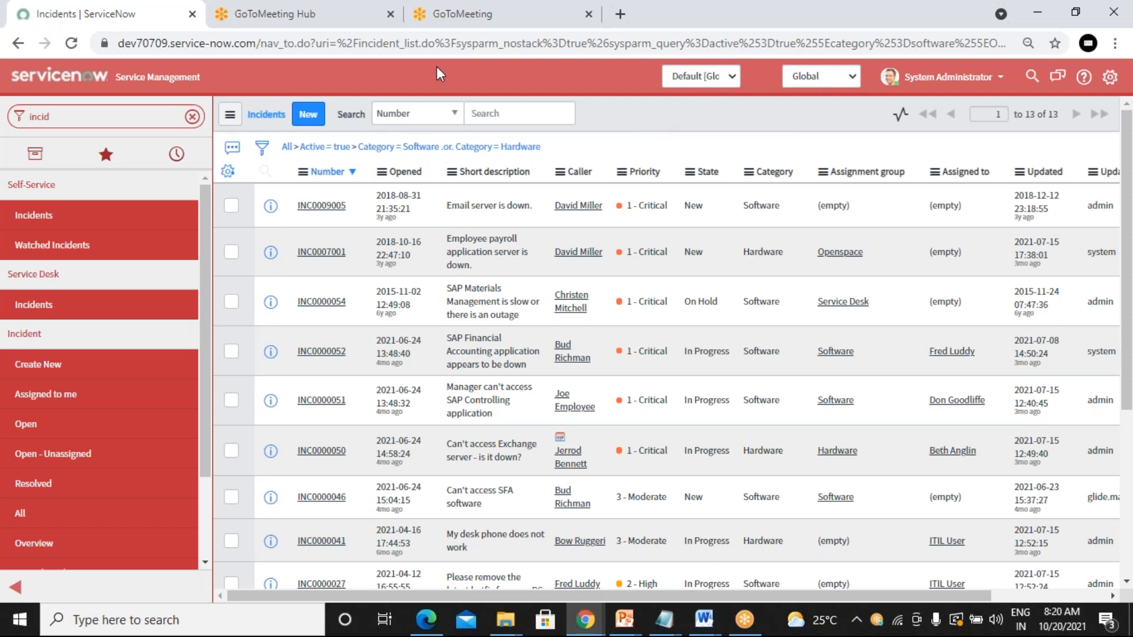
# Step: Reset the list to default columns, then reopen the column settings to verify and close them
pyautogui.click(229, 173)
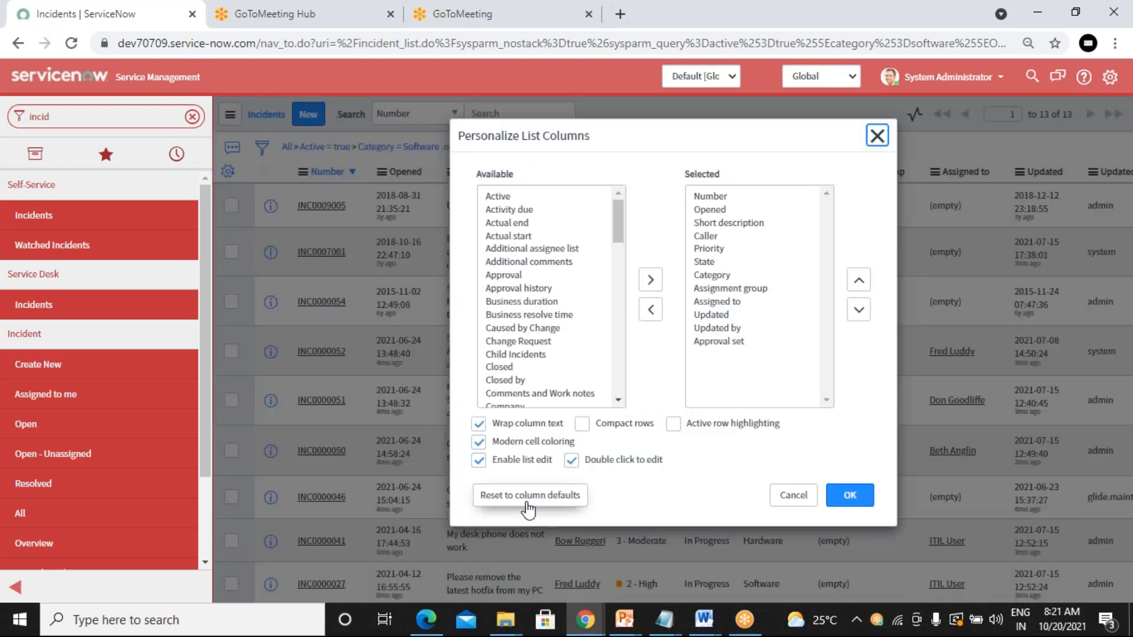
pyautogui.click(528, 503)
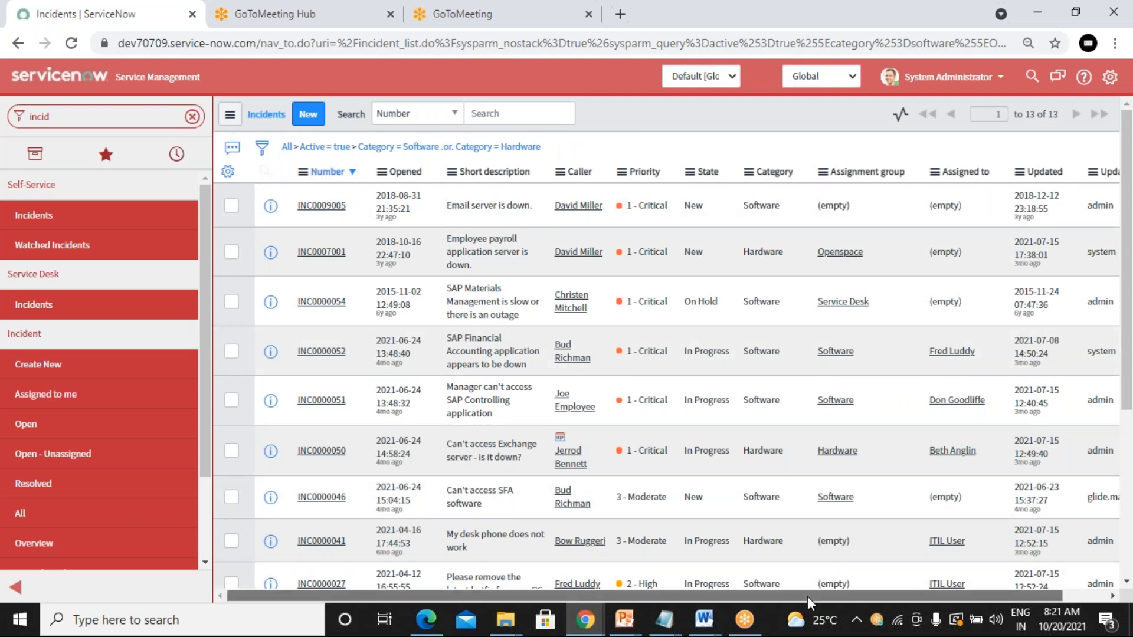
pyautogui.moveTo(813, 596); pyautogui.dragTo(855, 597)
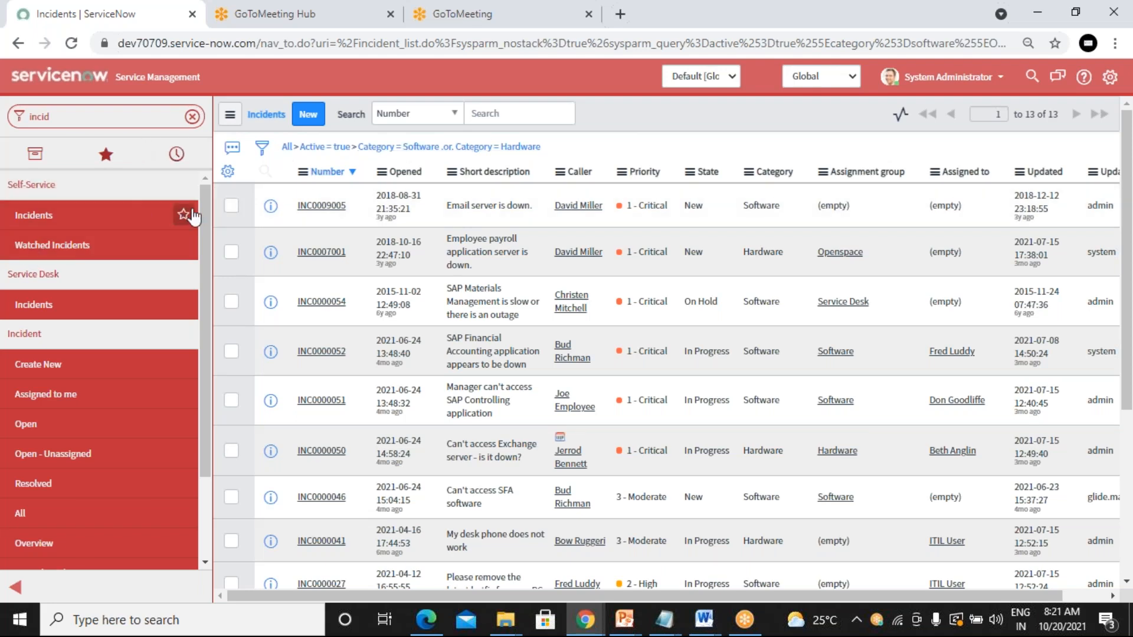
pyautogui.click(228, 172)
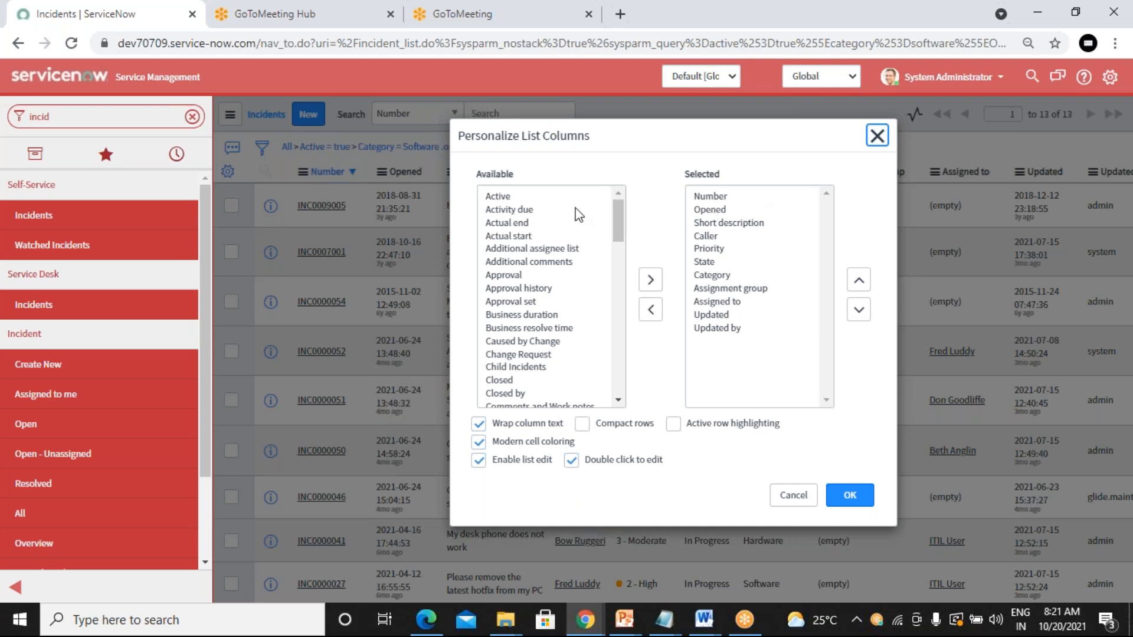
pyautogui.click(877, 136)
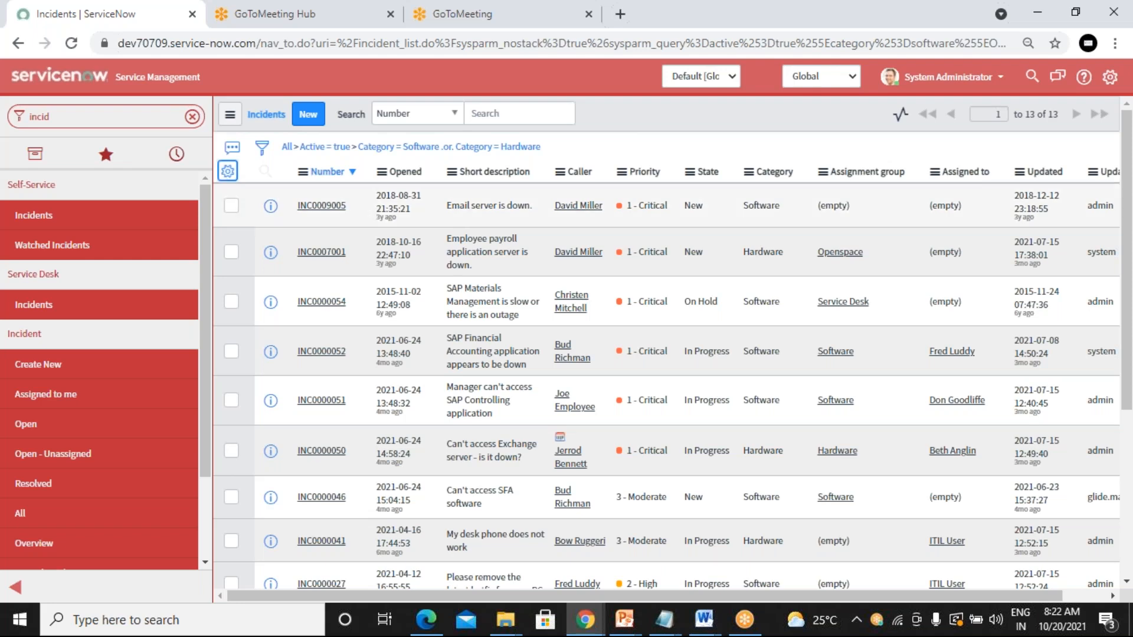
pyautogui.rightClick(438, 177)
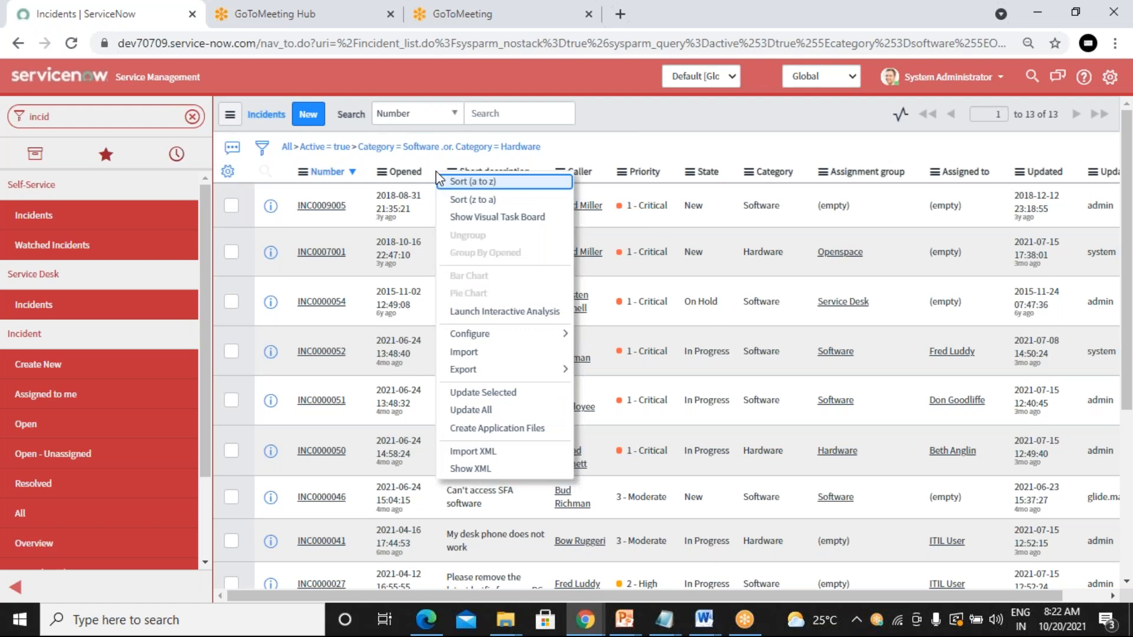
pyautogui.moveTo(528, 334)
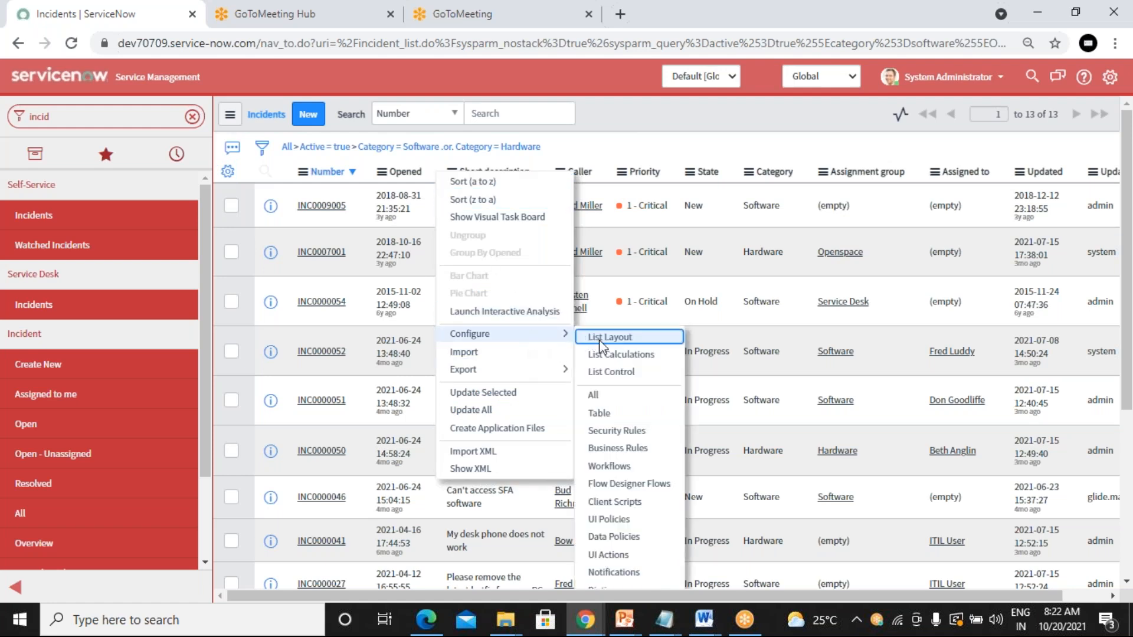
pyautogui.click(635, 338)
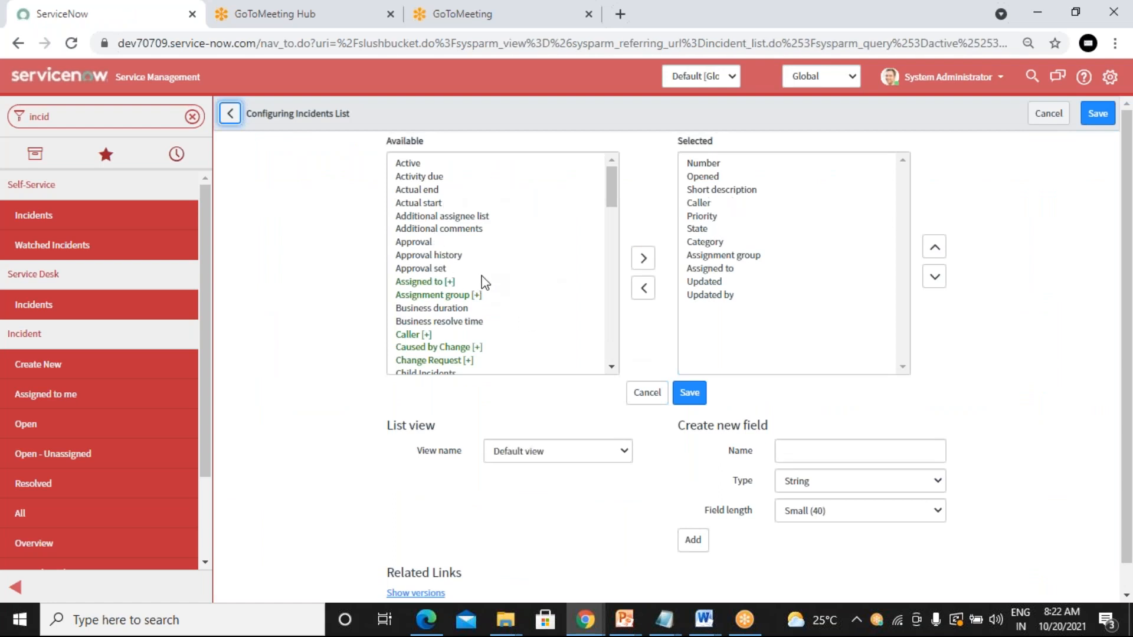
pyautogui.scroll(-8, 511, 258)
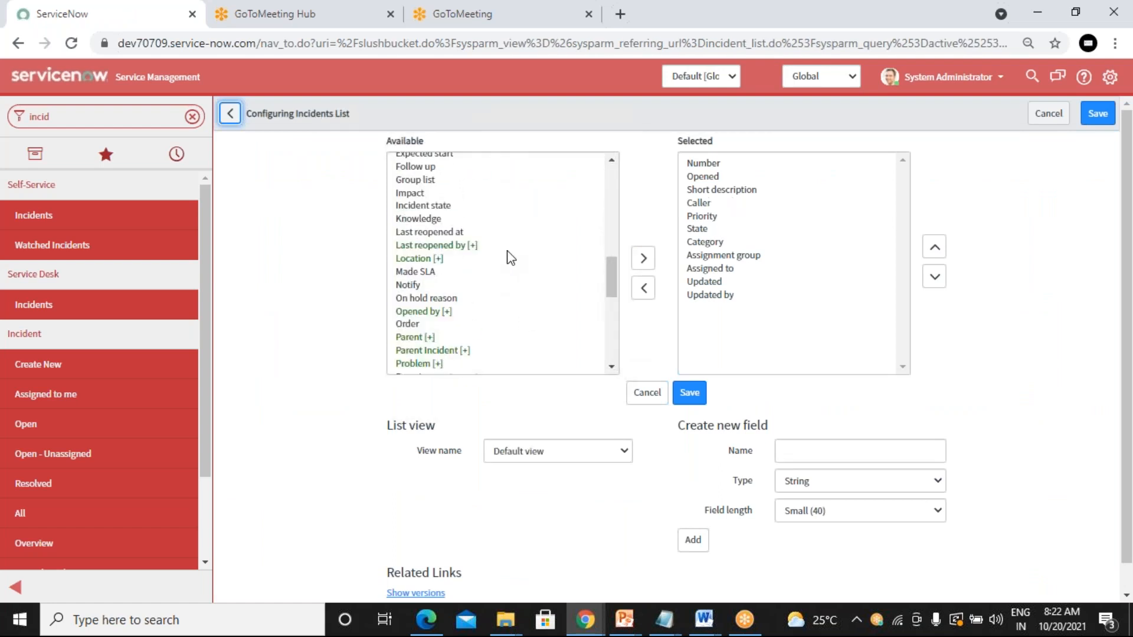
pyautogui.scroll(8, 510, 258)
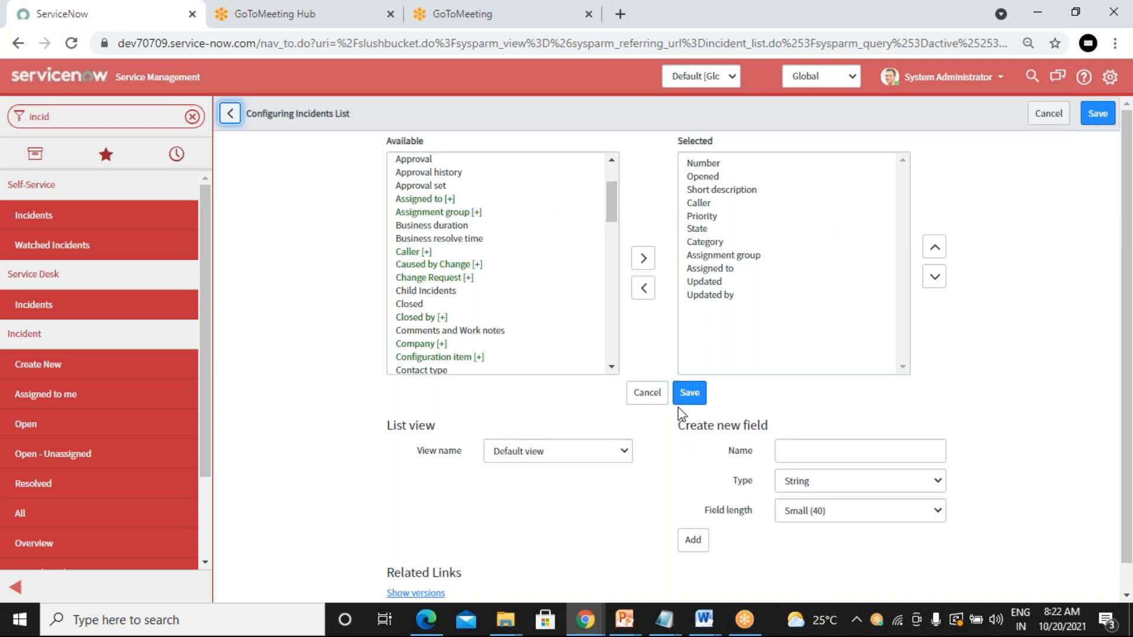
pyautogui.click(645, 394)
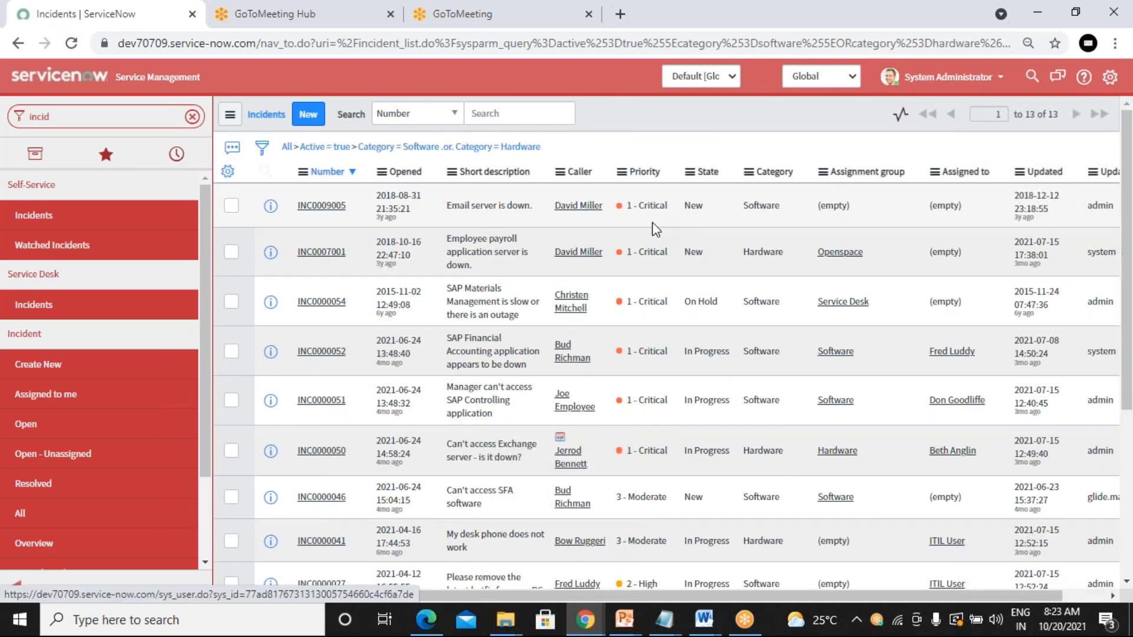
# Step: Check the Caller column's Configure menu, show the filter conditions, then reload all open incidents
pyautogui.rightClick(550, 179)
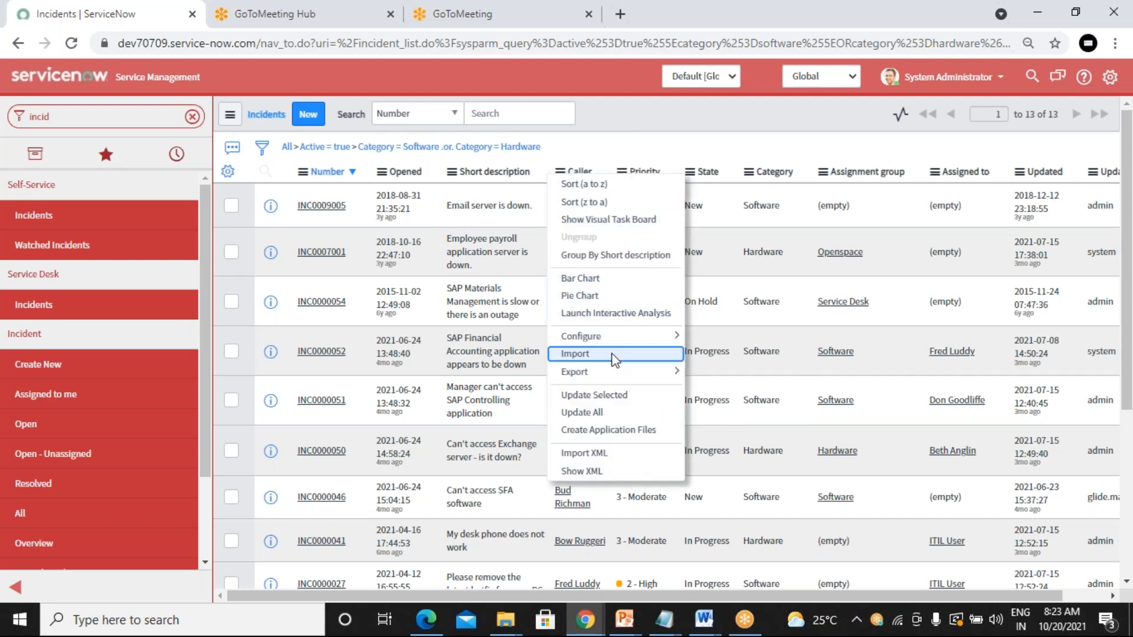
pyautogui.moveTo(621, 341)
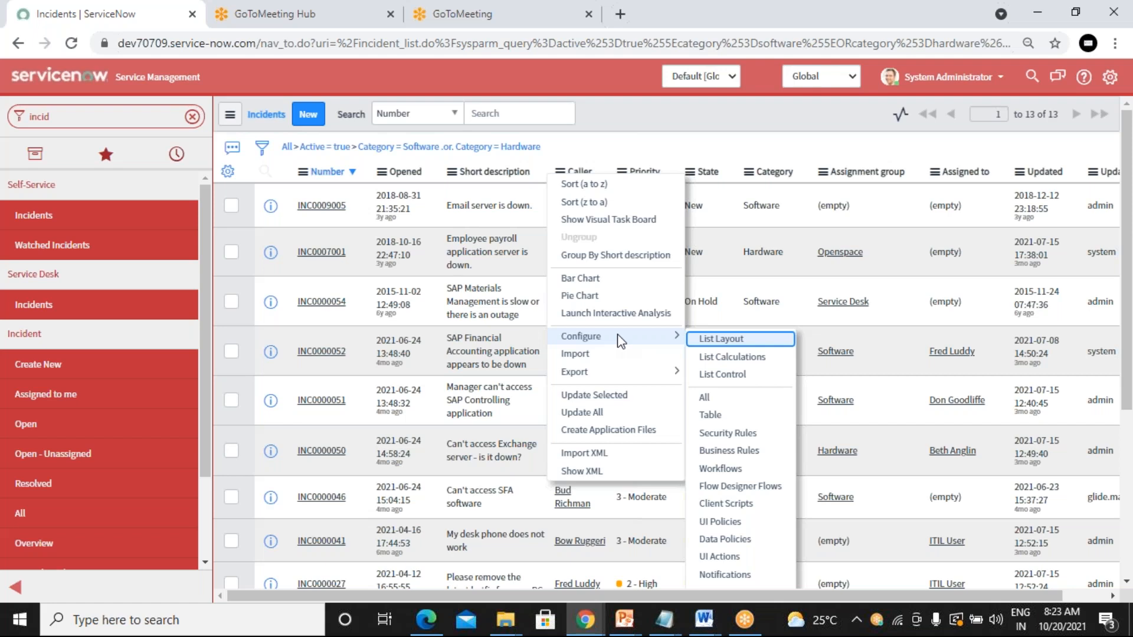
pyautogui.click(649, 151)
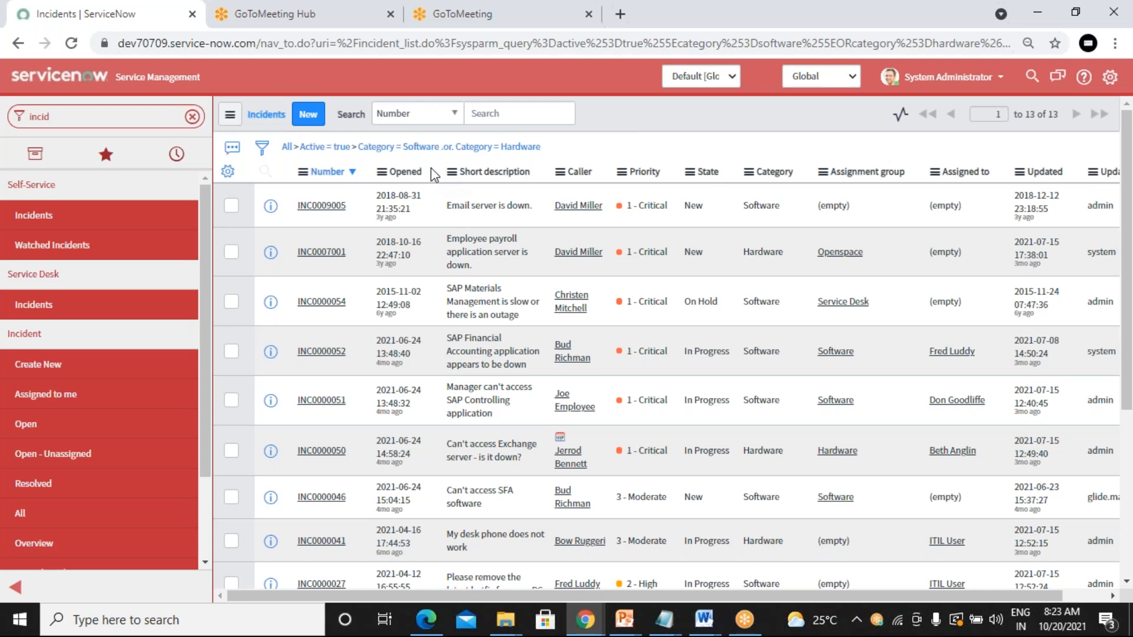
pyautogui.click(264, 152)
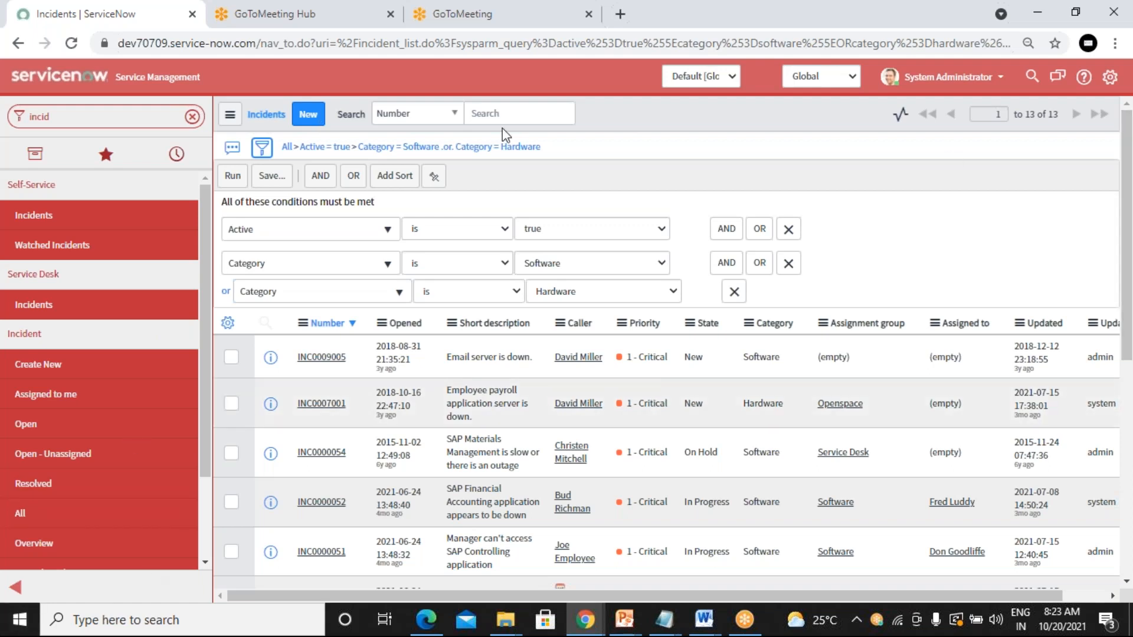
pyautogui.click(797, 23)
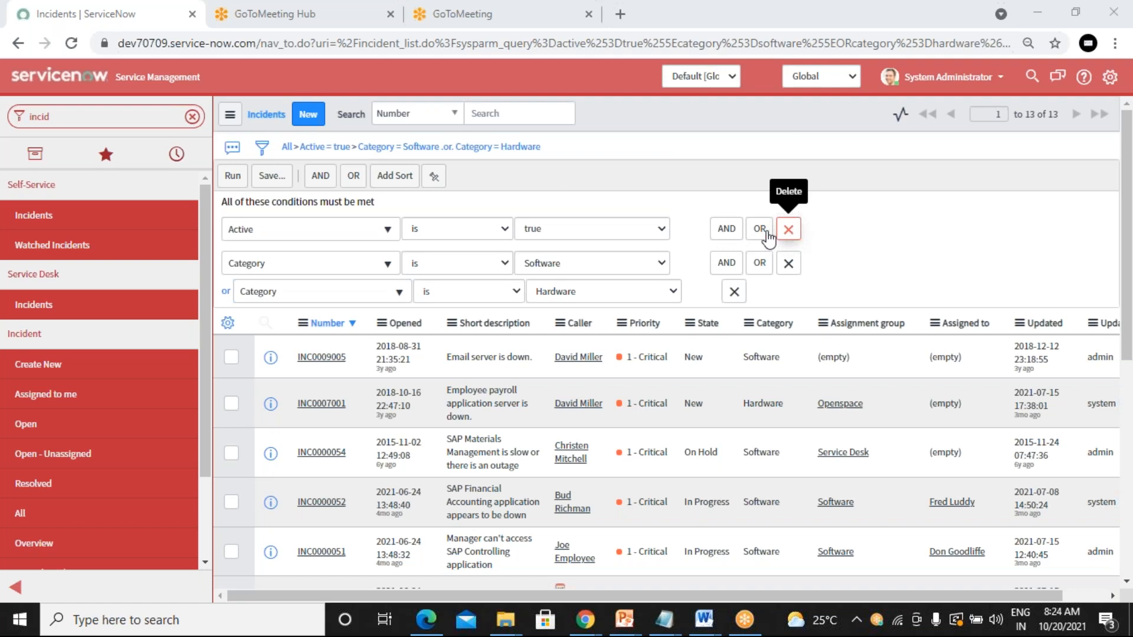
pyautogui.click(90, 431)
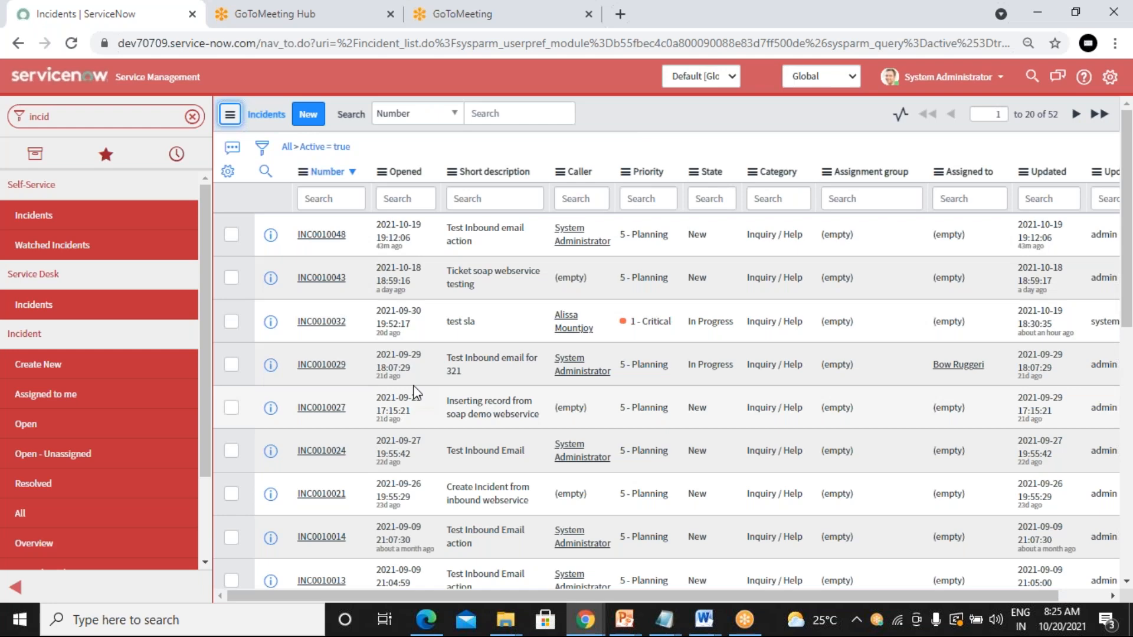
pyautogui.scroll(-6, 416, 392)
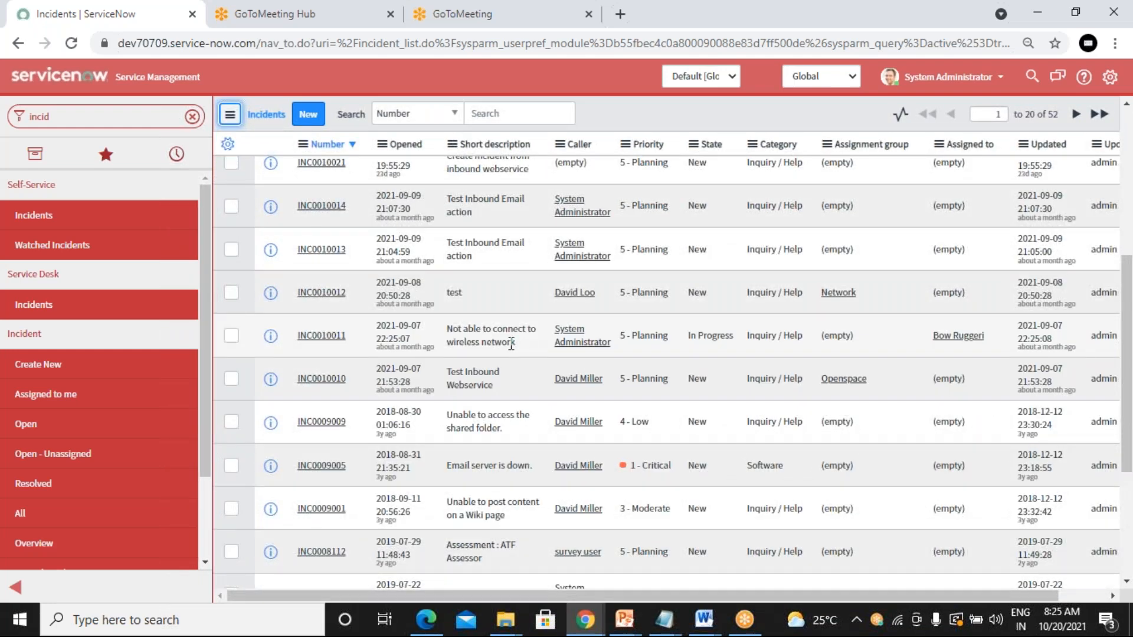
pyautogui.moveTo(553, 330); pyautogui.dragTo(613, 343)
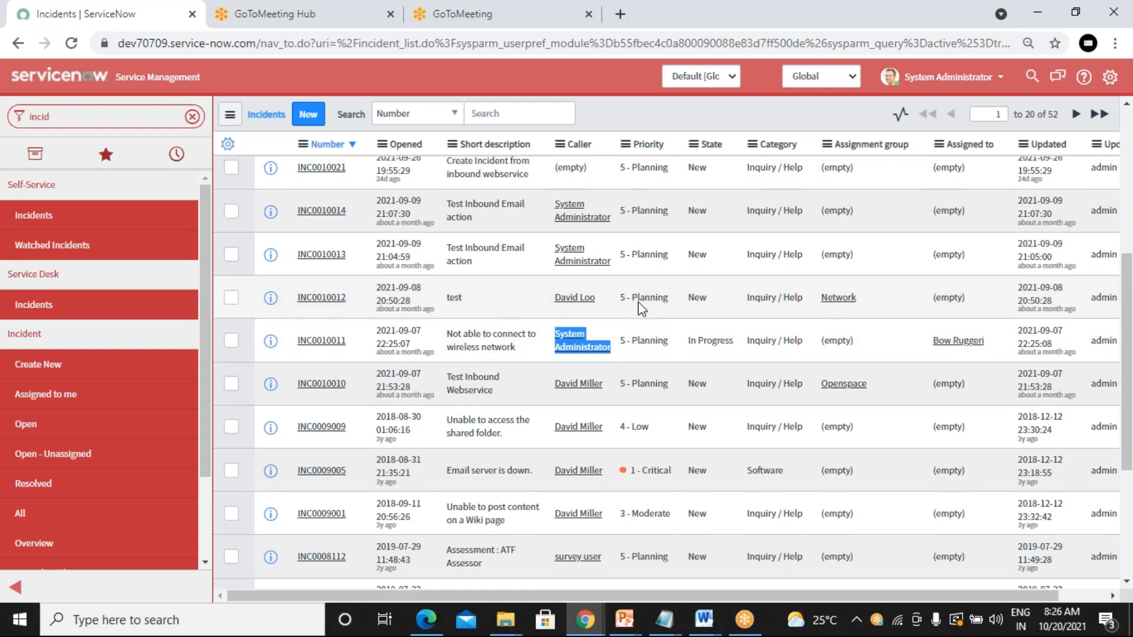
pyautogui.scroll(5, 639, 304)
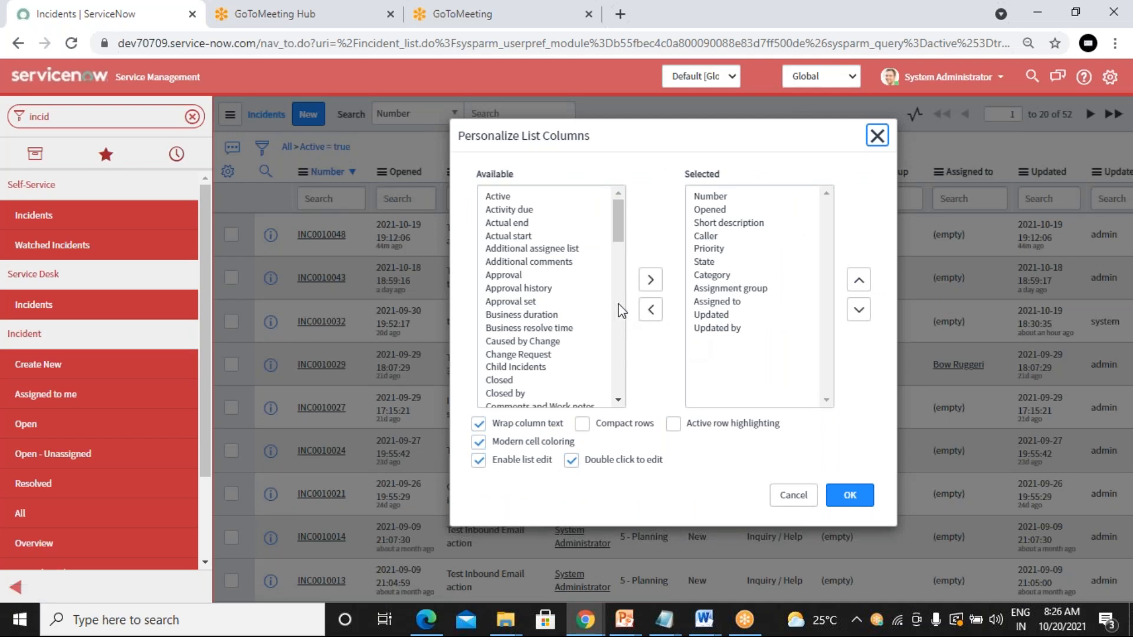
# Step: Select Approval, Order and then Created by in the Available columns without adding them
pyautogui.click(565, 281)
pyautogui.scroll(-6, 565, 281)
pyautogui.scroll(5, 565, 281)
pyautogui.scroll(-8, 568, 287)
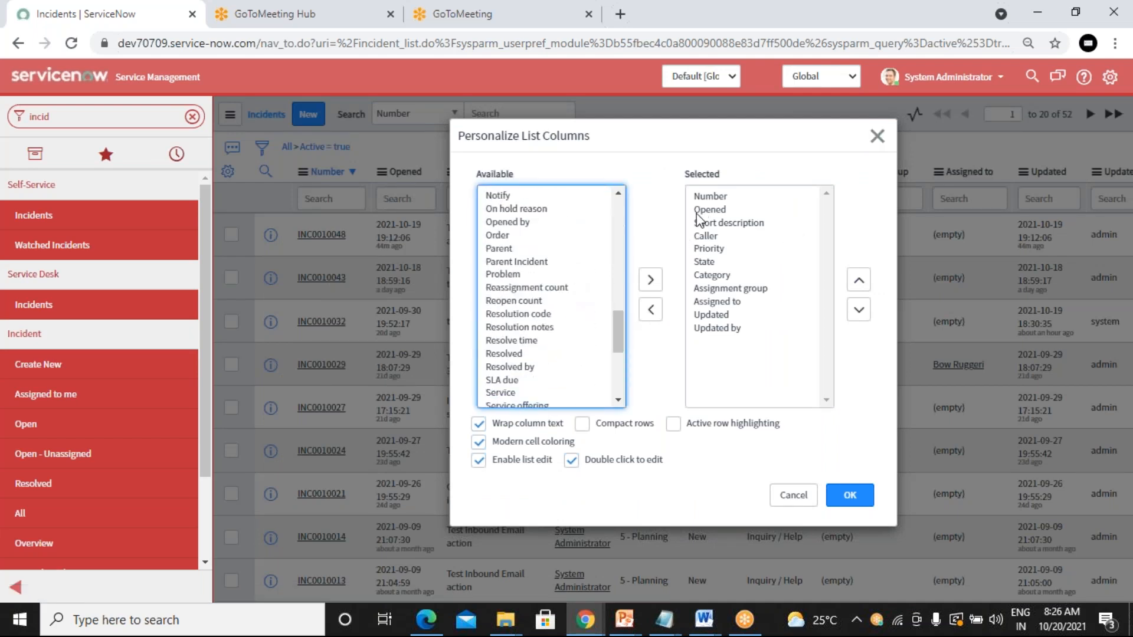
pyautogui.click(517, 238)
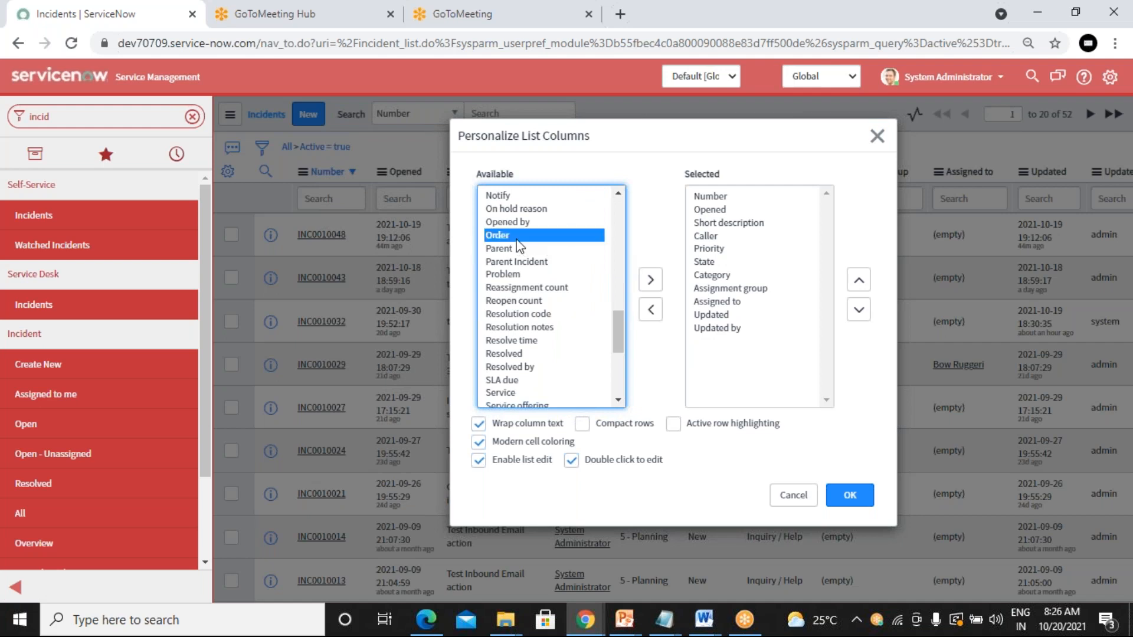
pyautogui.scroll(10, 511, 245)
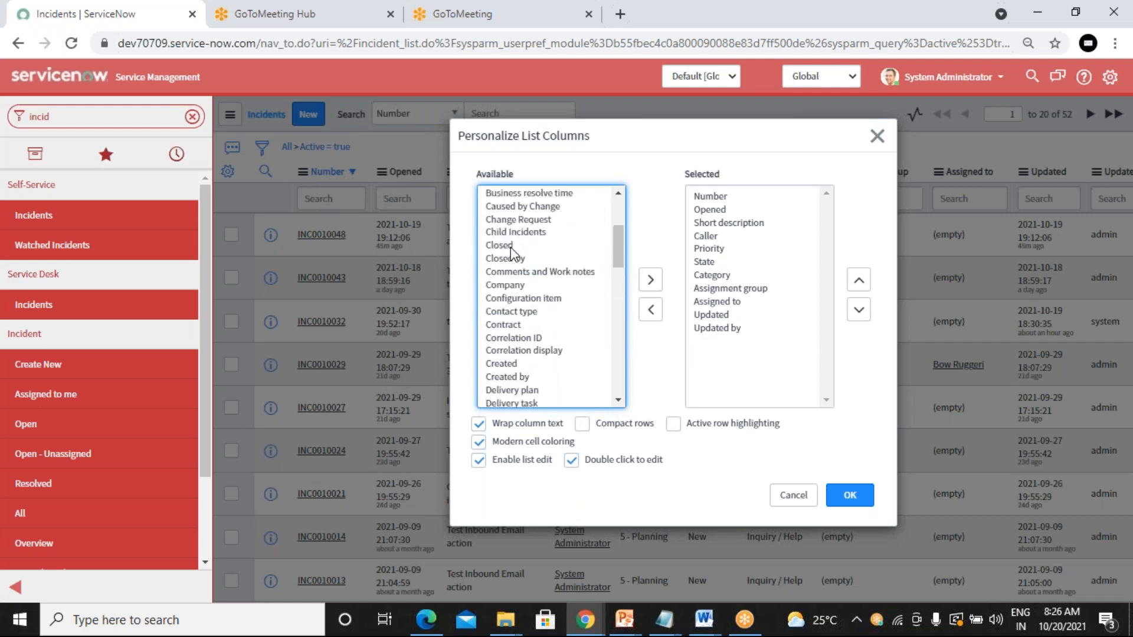
pyautogui.scroll(-4, 511, 248)
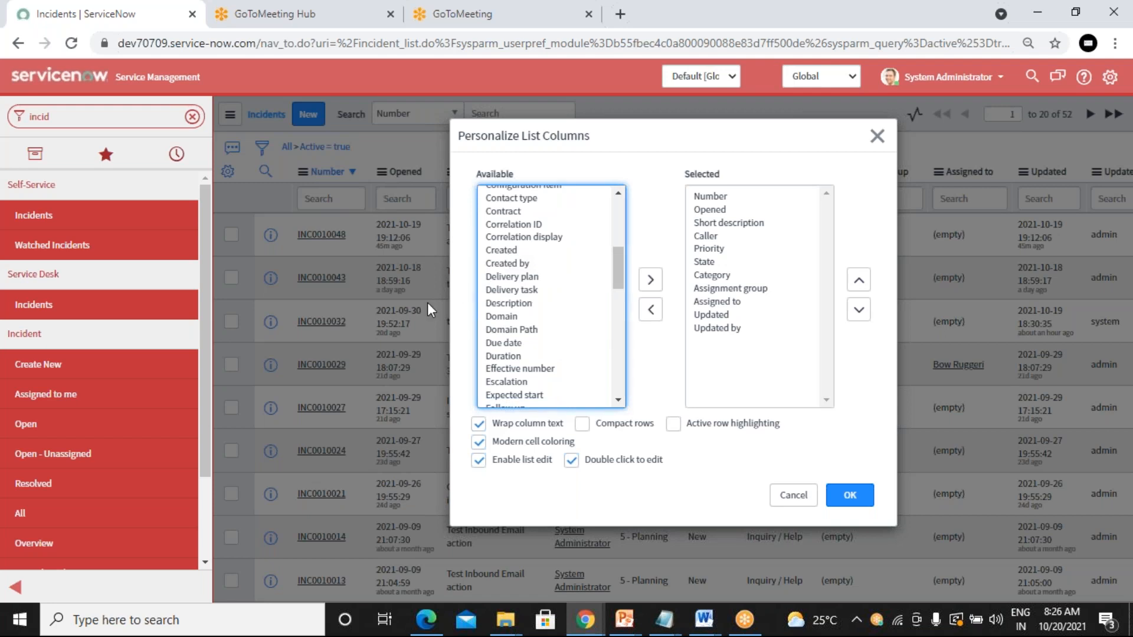
pyautogui.click(537, 269)
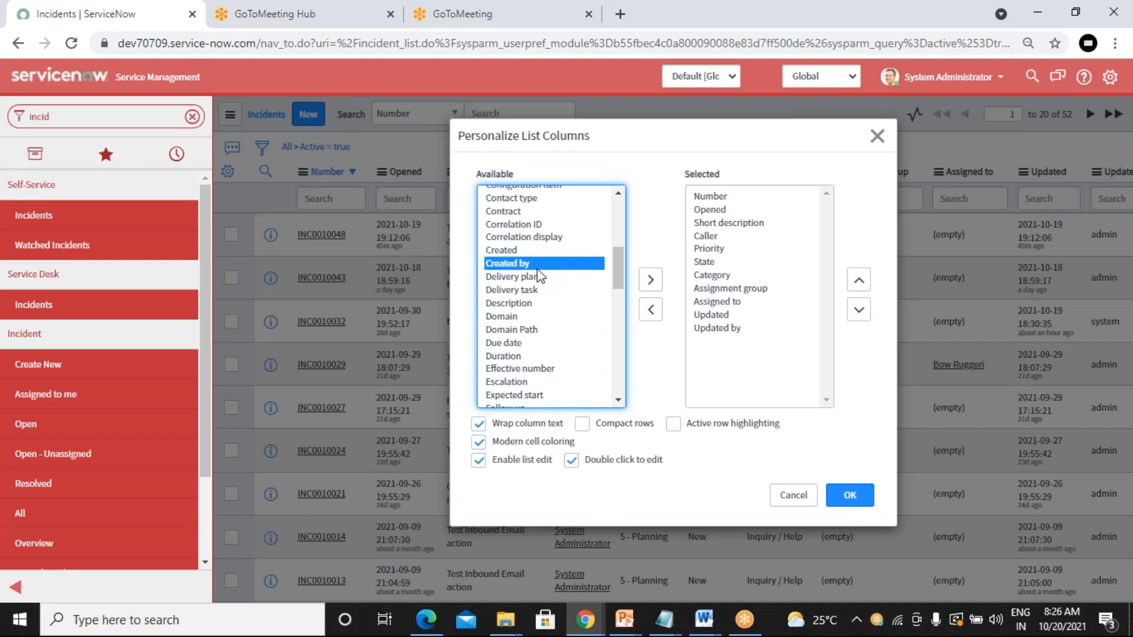
# Step: Step through the D fields (Domain Path, Due date, Duration, Delivery task), ending on Description
pyautogui.press('Down')
pyautogui.press('Down')
pyautogui.press('Down')
pyautogui.press('Down')
pyautogui.press('Down')
pyautogui.press('d')
pyautogui.press('d')
pyautogui.press('d')
pyautogui.press('d')
pyautogui.press('d')
pyautogui.press('d')
pyautogui.press('d')
pyautogui.press('d')
pyautogui.press('d')
pyautogui.press('d')
pyautogui.press('d')
pyautogui.press('d')
pyautogui.press('d')
pyautogui.press('d')
pyautogui.press('d')
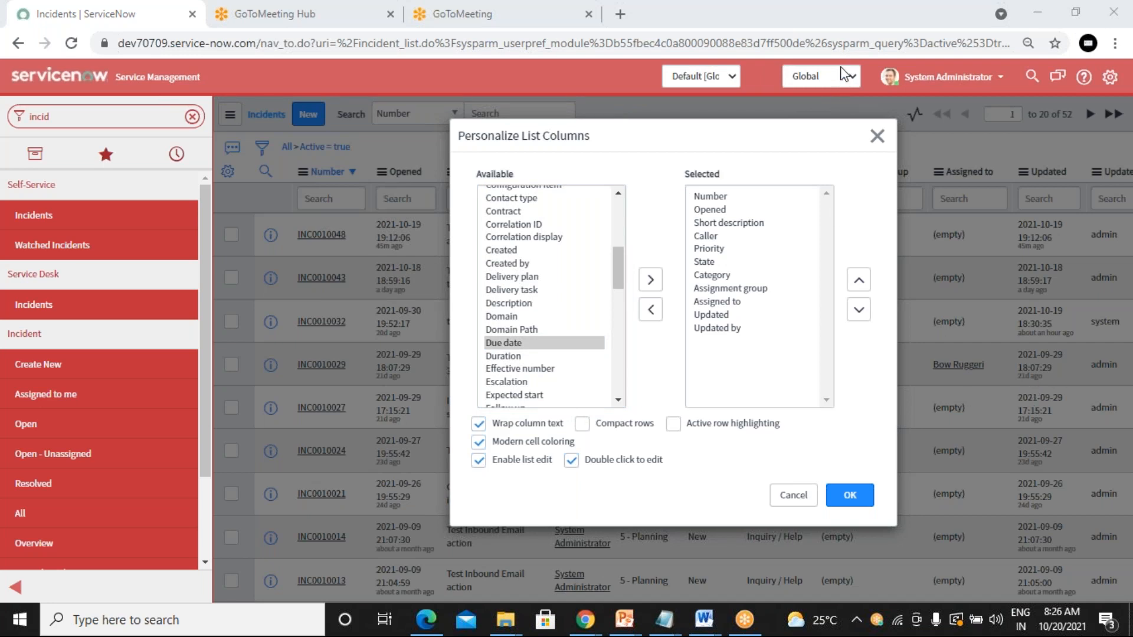
pyautogui.click(508, 343)
pyautogui.click(539, 331)
pyautogui.press('Down')
pyautogui.press('Down')
pyautogui.press('Up')
pyautogui.press('Up')
pyautogui.press('Up')
pyautogui.press('Up')
pyautogui.press('Up')
pyautogui.press('Down')
pyautogui.press('Down')
pyautogui.press('Down')
pyautogui.press('Down')
pyautogui.press('Down')
pyautogui.press('Up')
pyautogui.press('Up')
pyautogui.press('Up')
pyautogui.press('Up')
pyautogui.press('Up')
pyautogui.press('Up')
pyautogui.press('Down')
pyautogui.press('Down')
pyautogui.press('Down')
pyautogui.press('Down')
pyautogui.press('Down')
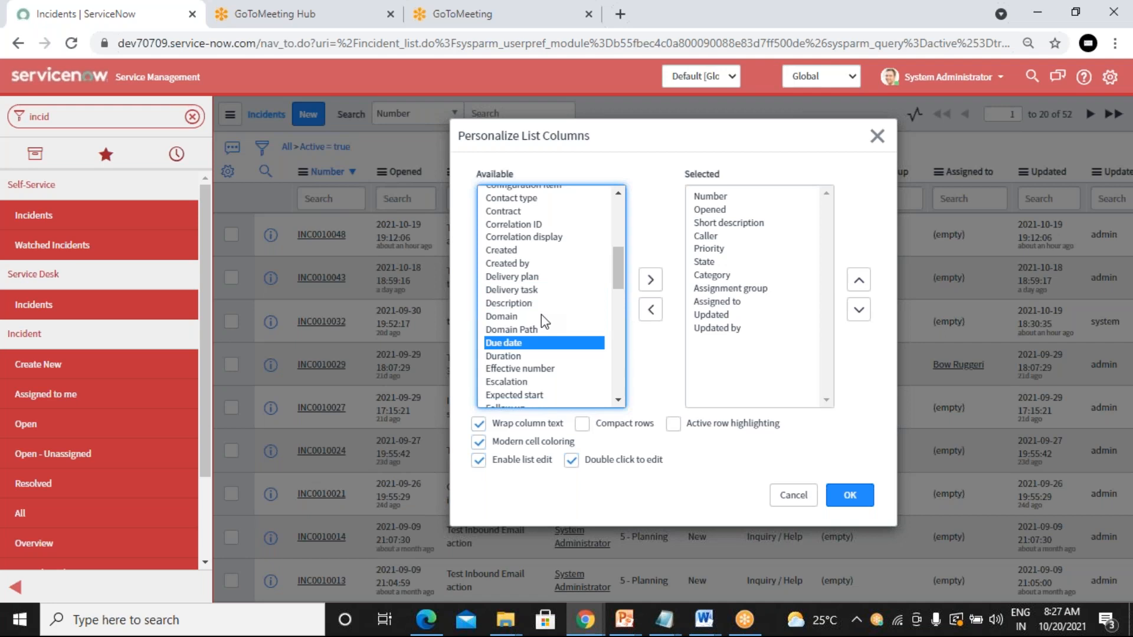
pyautogui.press('Down')
pyautogui.press('Up')
pyautogui.press('Up')
pyautogui.press('Up')
pyautogui.press('Up')
pyautogui.press('Up')
pyautogui.press('Down')
pyautogui.press('Down')
pyautogui.press('Down')
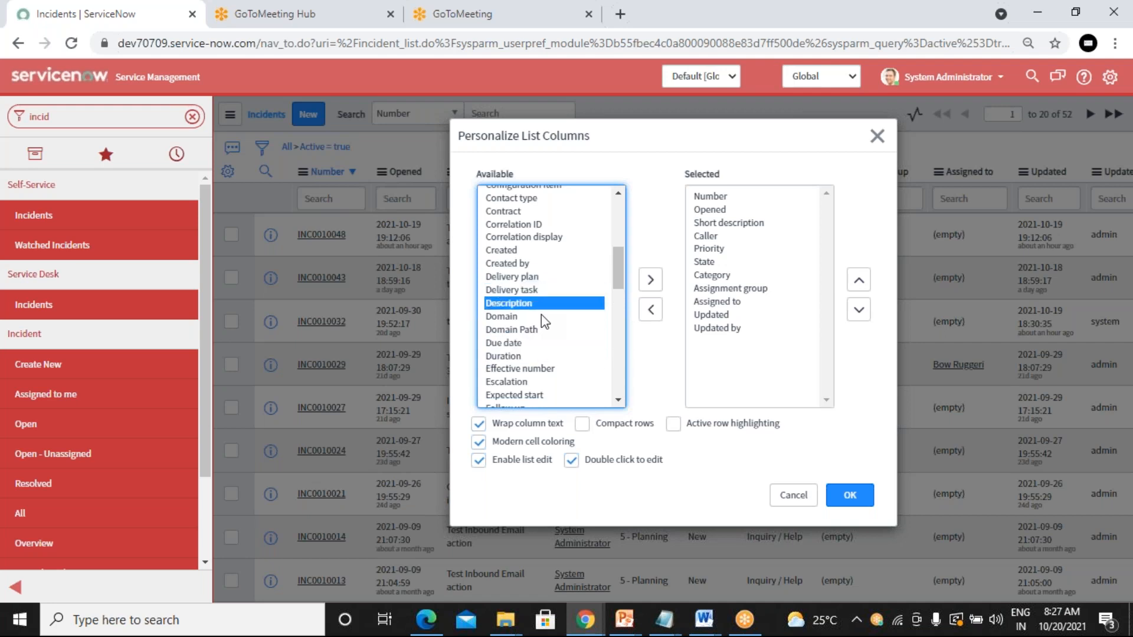
pyautogui.press('Down')
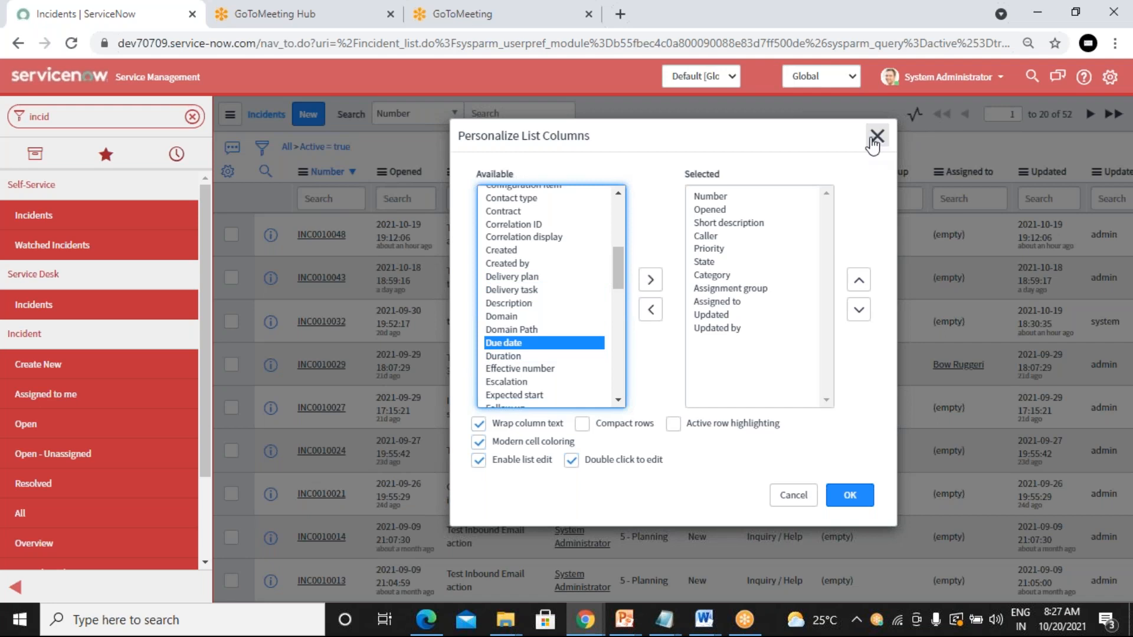
pyautogui.scroll(3, 503, 308)
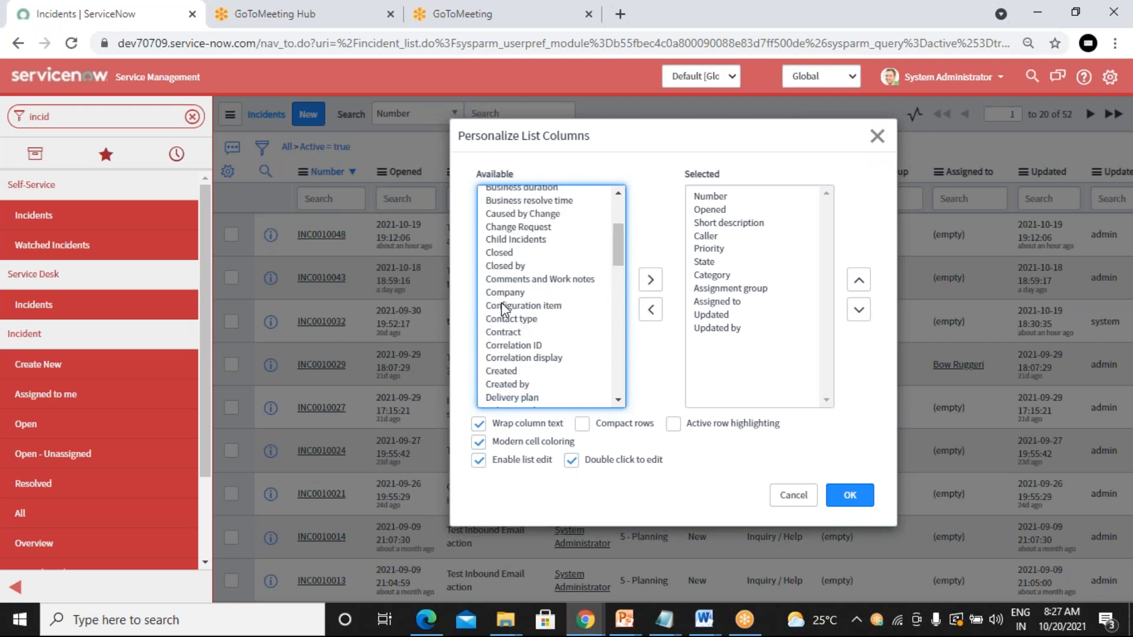
pyautogui.scroll(3, 502, 303)
pyautogui.click(510, 291)
pyautogui.press('d')
pyautogui.press('d')
pyautogui.press('d')
pyautogui.press('d')
pyautogui.press('d')
pyautogui.press('d')
pyautogui.press('d')
pyautogui.press('d')
pyautogui.press('d')
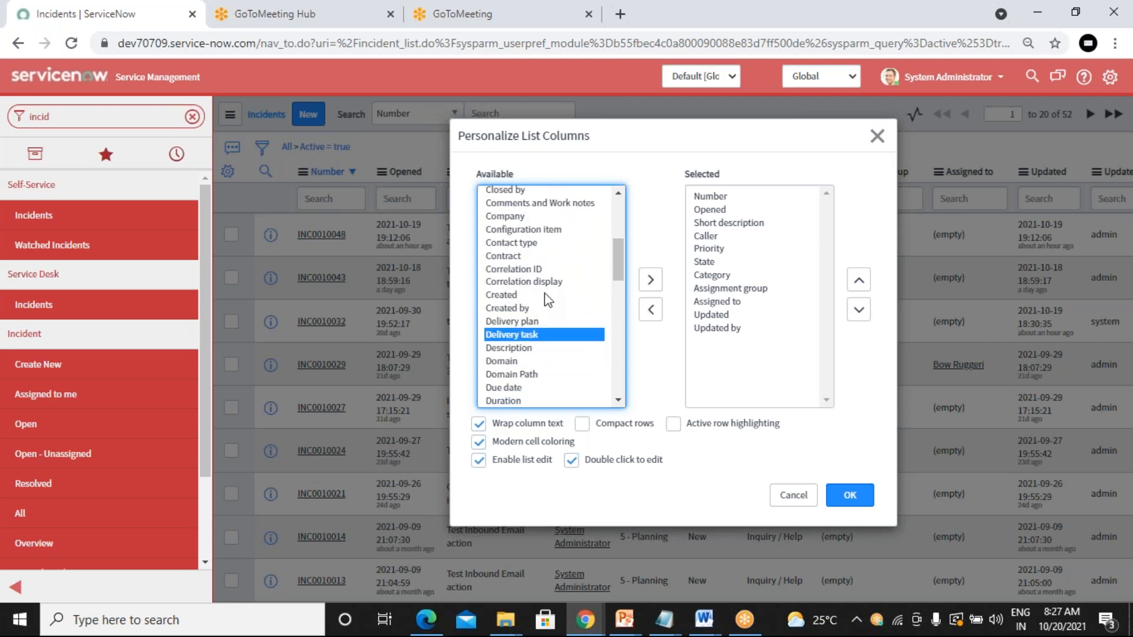
# Step: Close the column settings, open incident INC0010048 and bring up its caller lookup
pyautogui.click(879, 137)
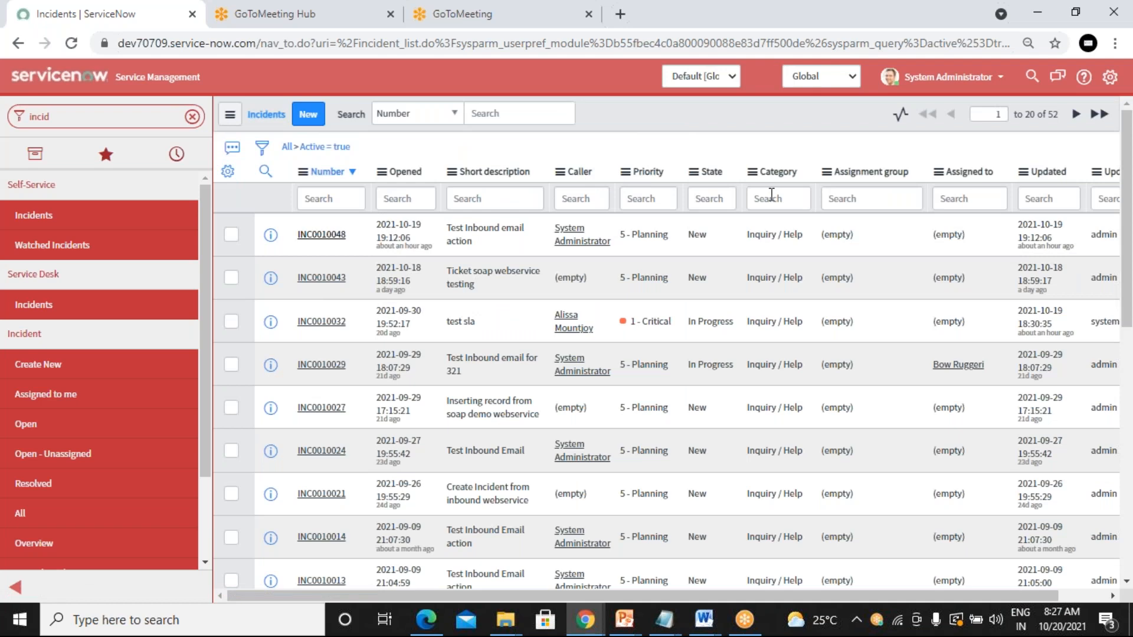
pyautogui.click(489, 240)
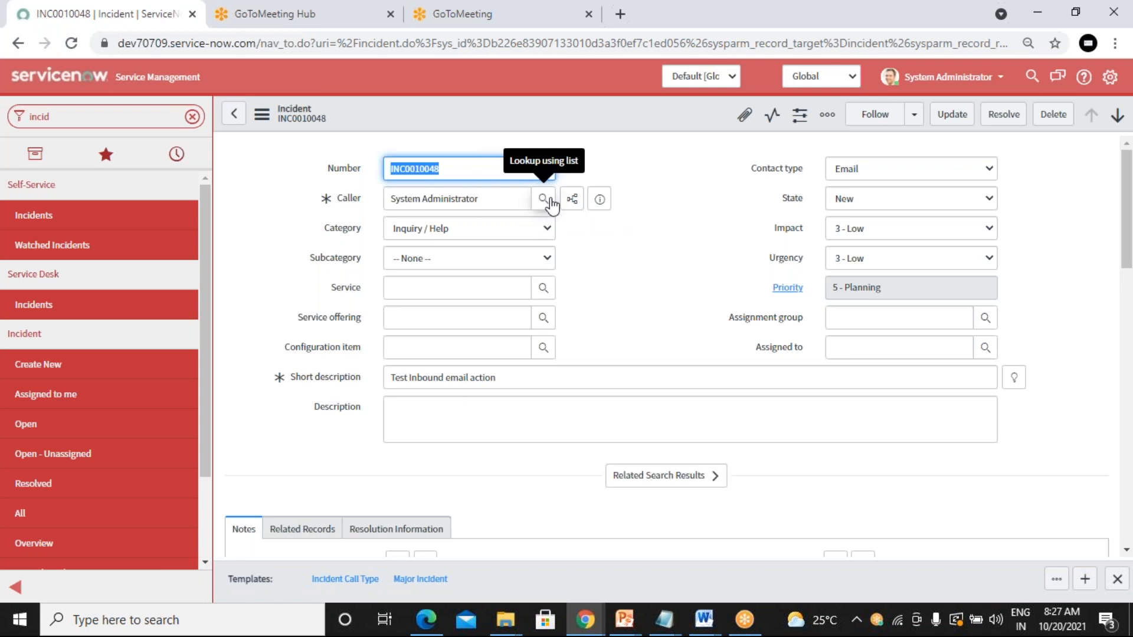
pyautogui.click(544, 201)
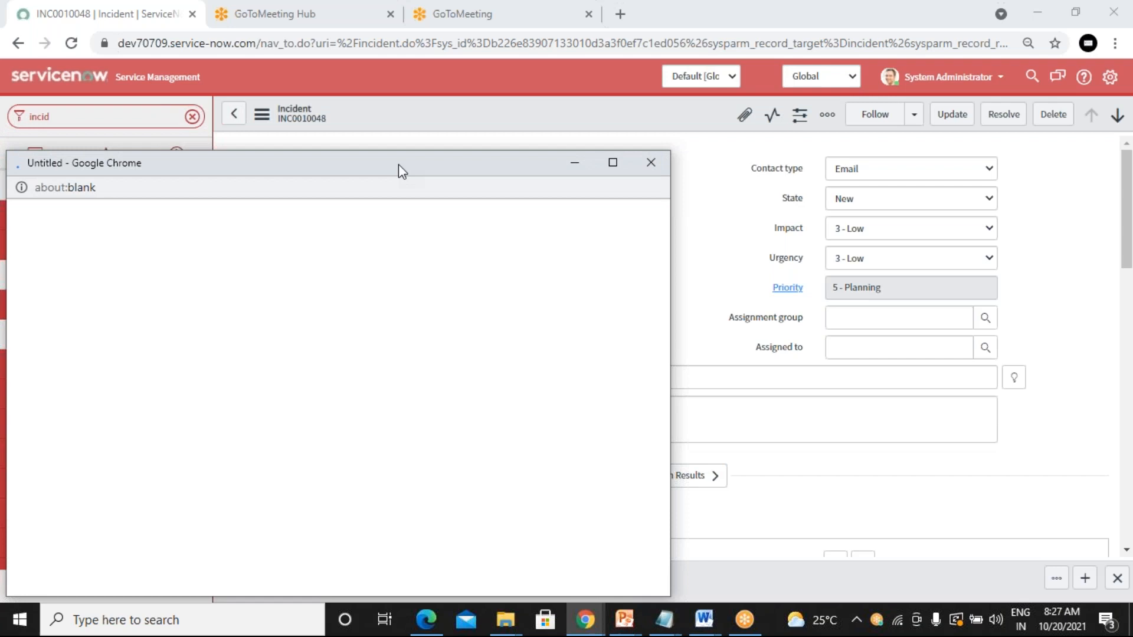
# Step: Reposition and close the users lookup window, then return to the Active incident list
pyautogui.moveTo(409, 161); pyautogui.dragTo(1012, 169)
pyautogui.moveTo(859, 149); pyautogui.dragTo(799, 92)
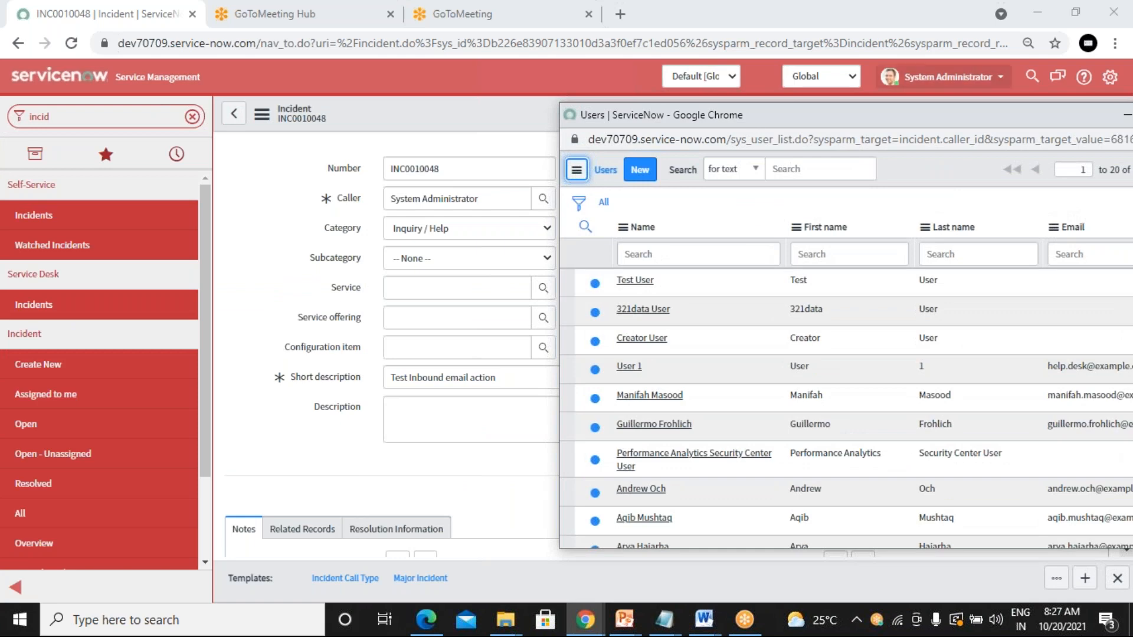
pyautogui.moveTo(823, 117); pyautogui.dragTo(583, 140)
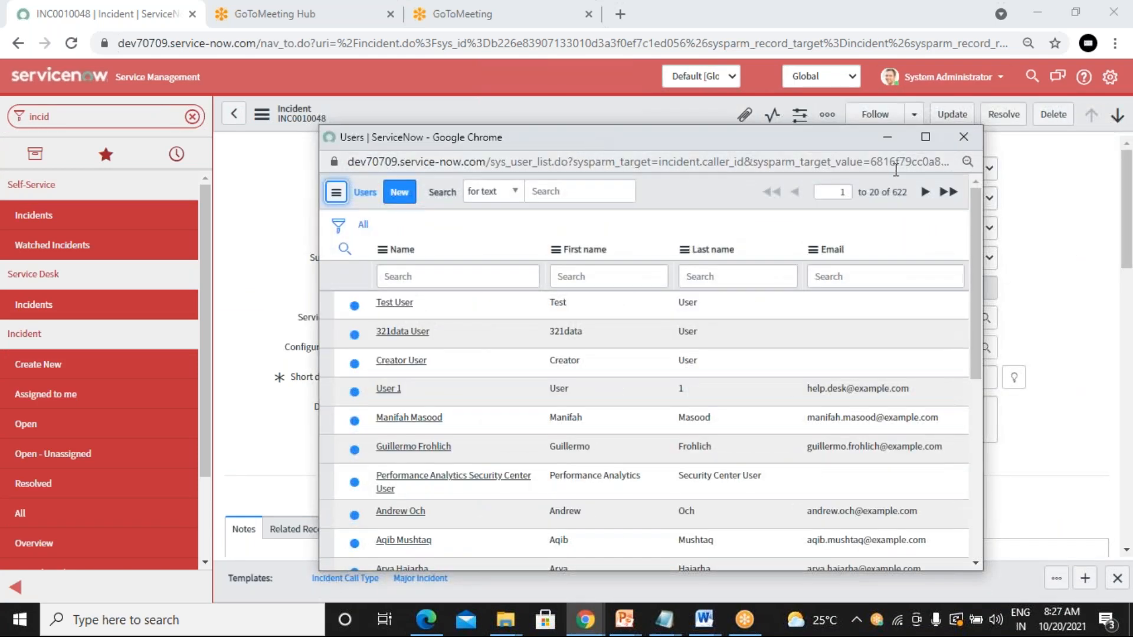
pyautogui.click(964, 137)
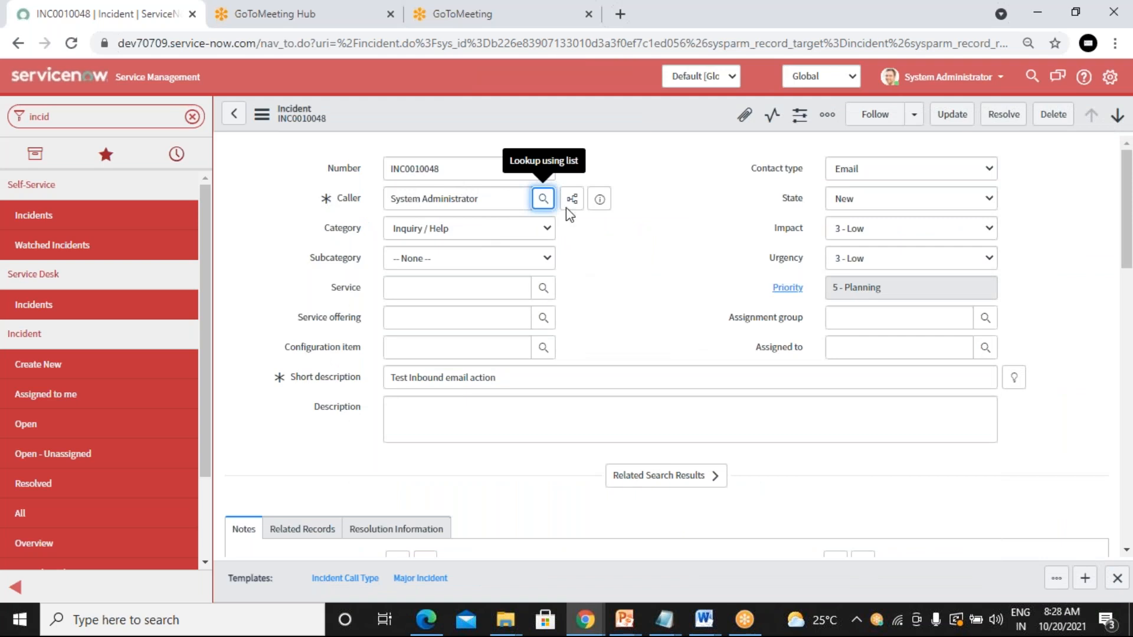
pyautogui.click(237, 118)
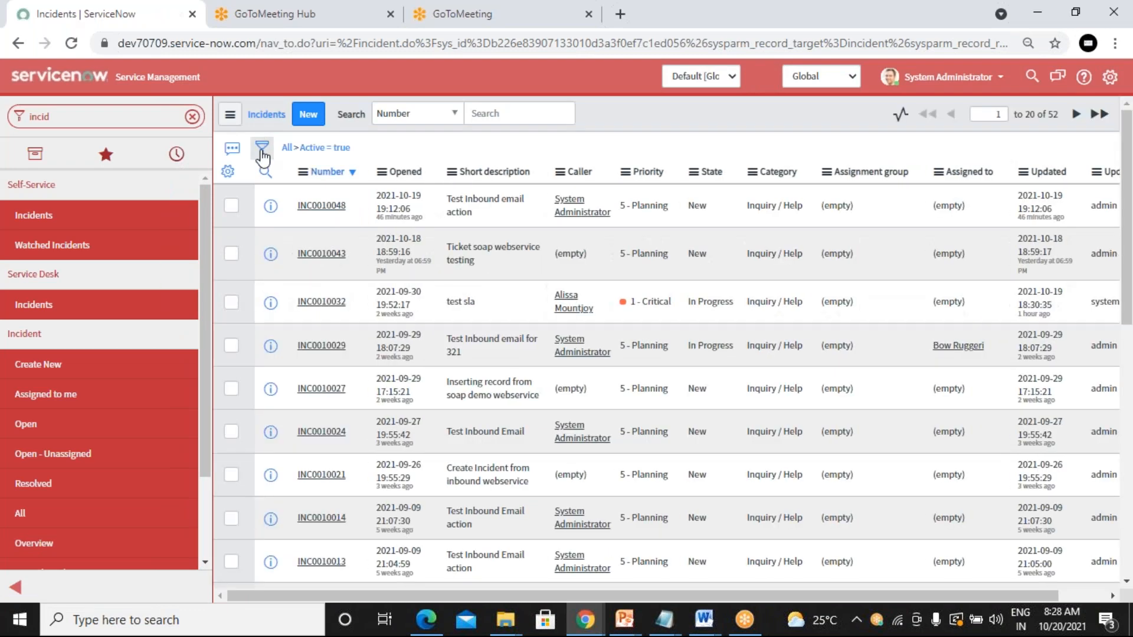
# Step: Open the condition builder and pick Remove Related Fields via a 'rem' field search
pyautogui.click(263, 153)
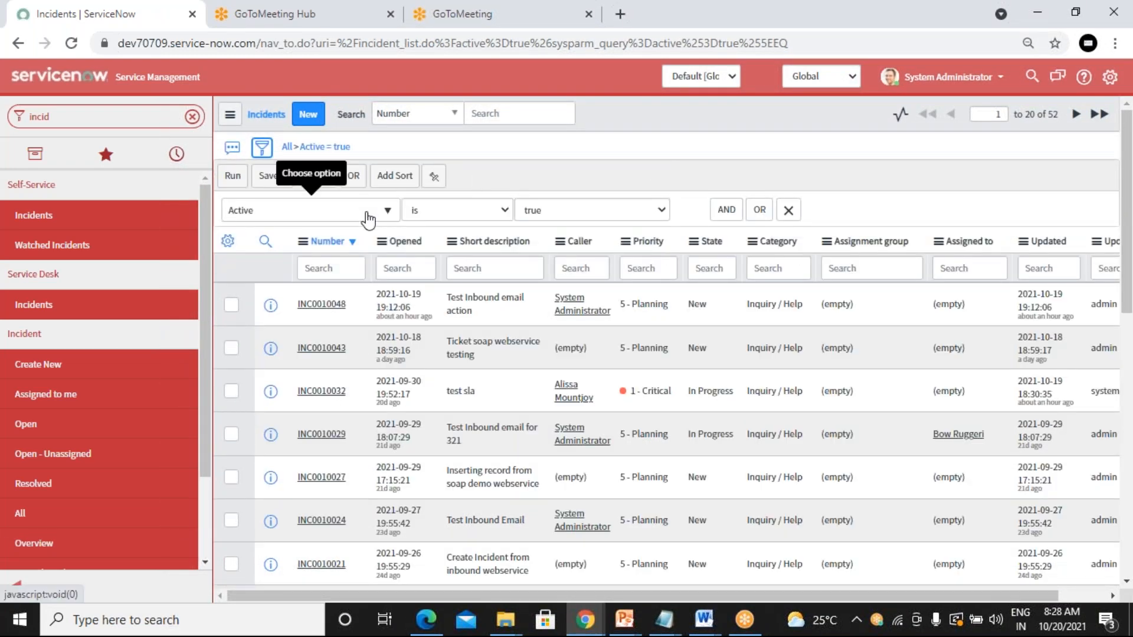
pyautogui.click(328, 216)
pyautogui.write('sh')
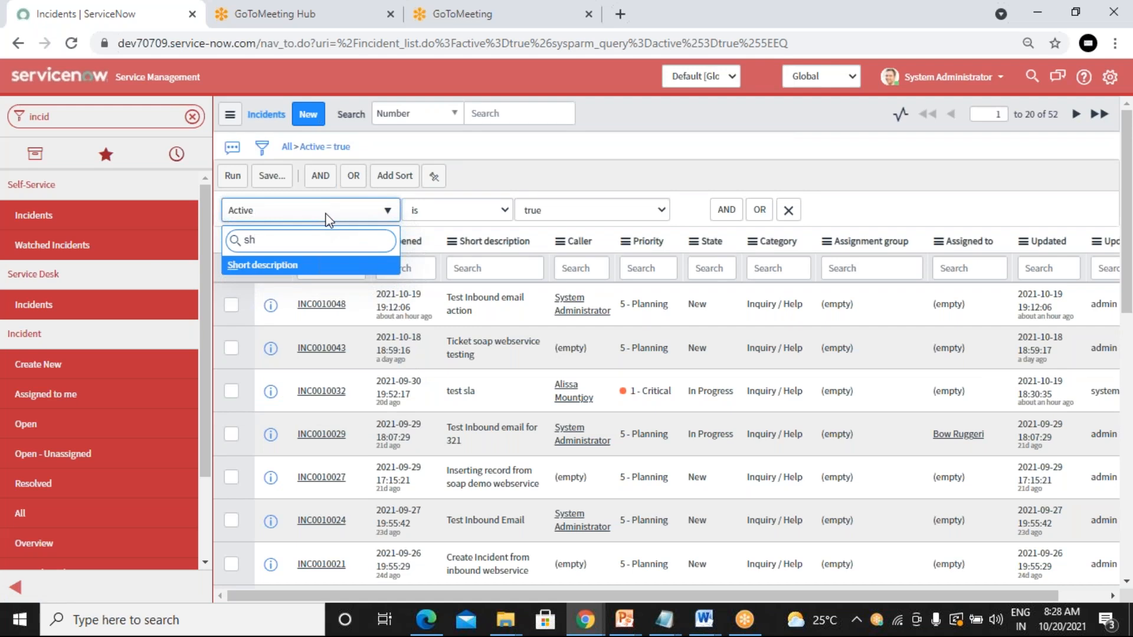
pyautogui.press('BackSpace')
pyautogui.press('BackSpace')
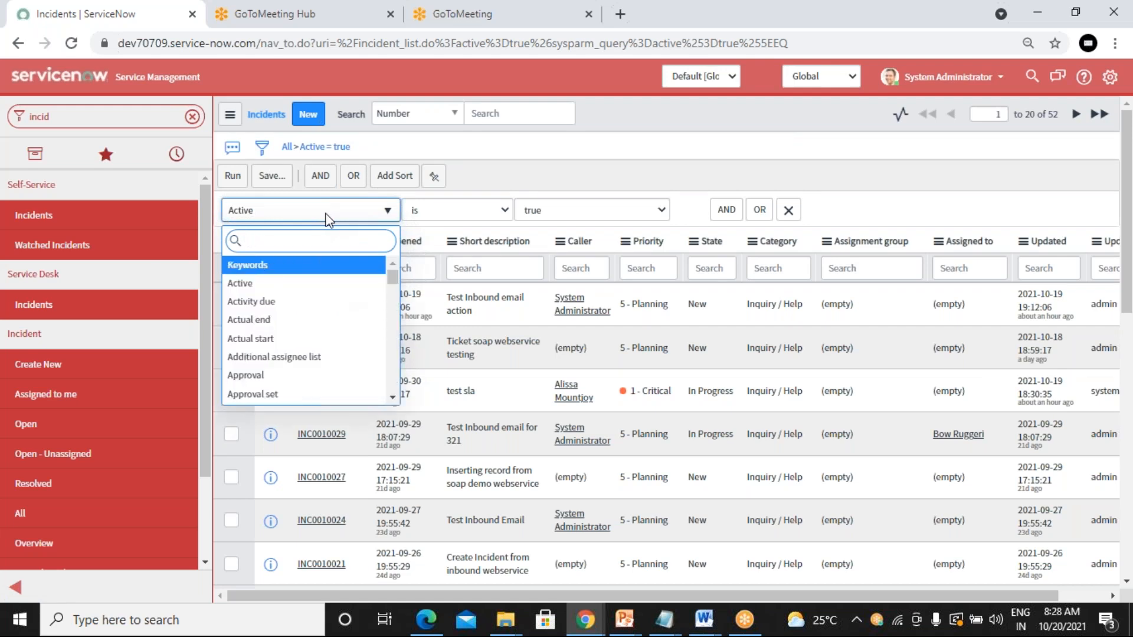
pyautogui.write('rem')
pyautogui.press('Return')
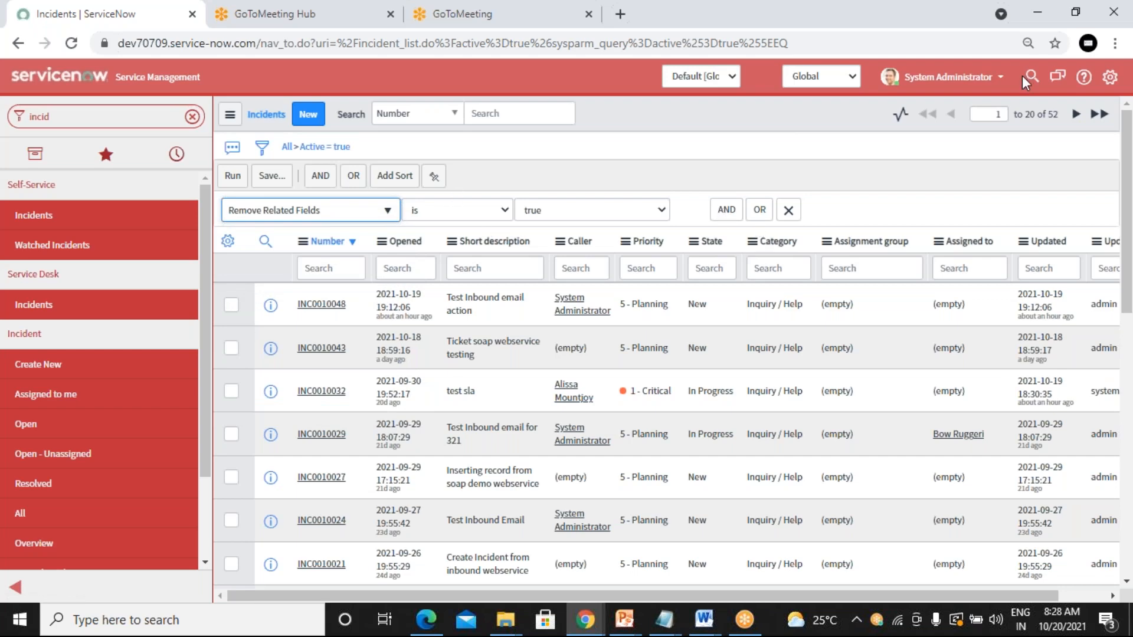
pyautogui.click(41, 423)
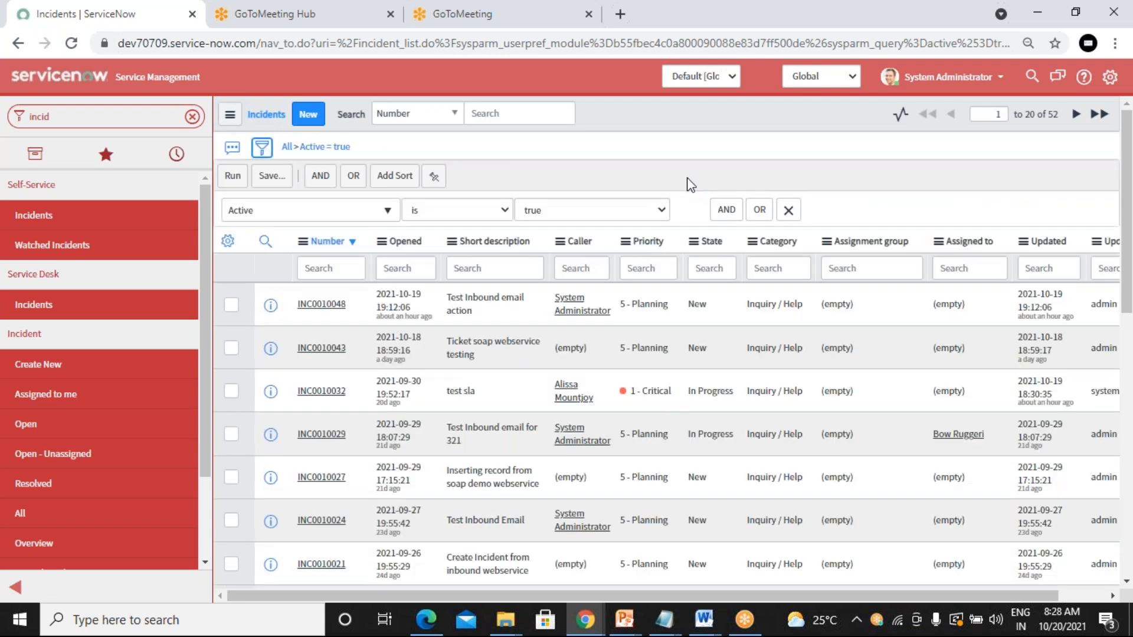
# Step: Browse the full condition field list after clearing a 'show' search, then open INC0010048 in a new tab
pyautogui.click(315, 218)
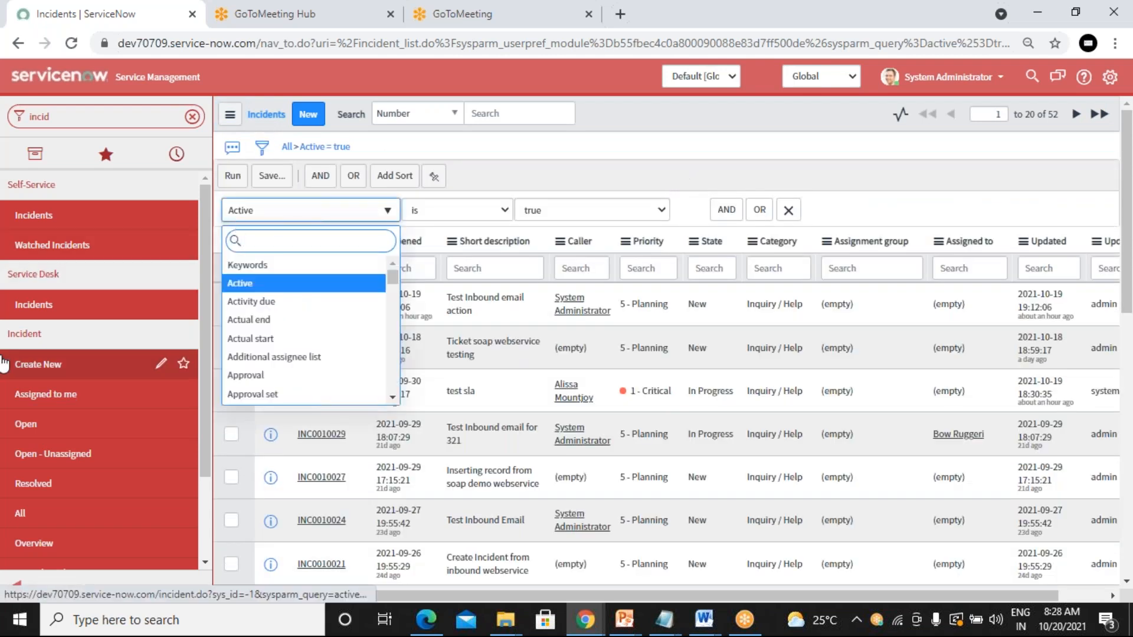
pyautogui.write('show')
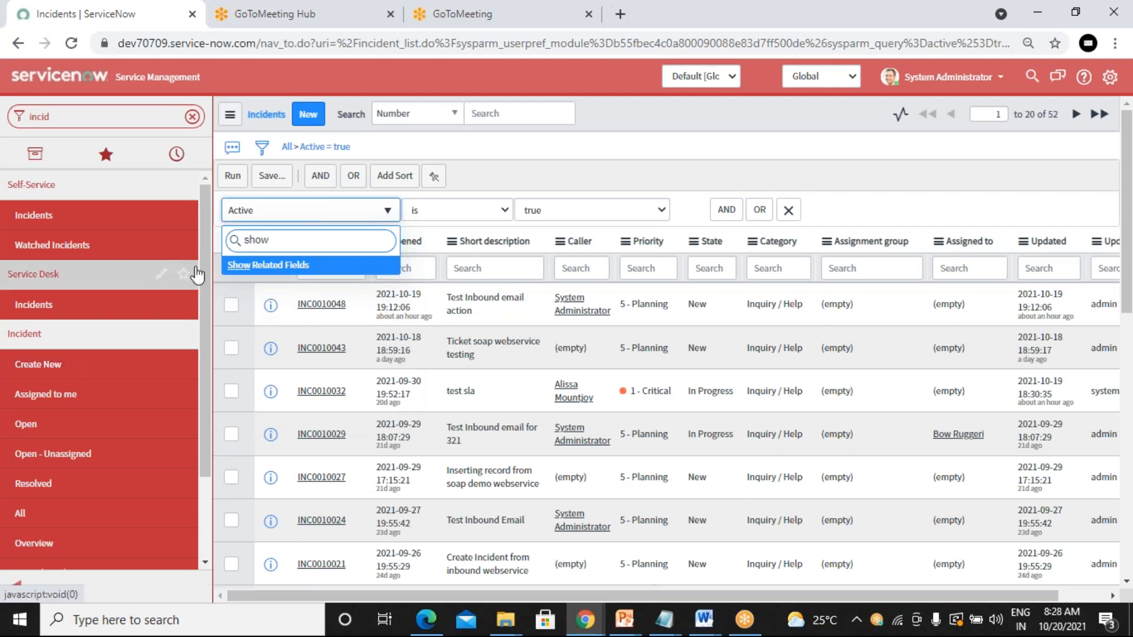
pyautogui.moveTo(278, 241); pyautogui.dragTo(188, 244)
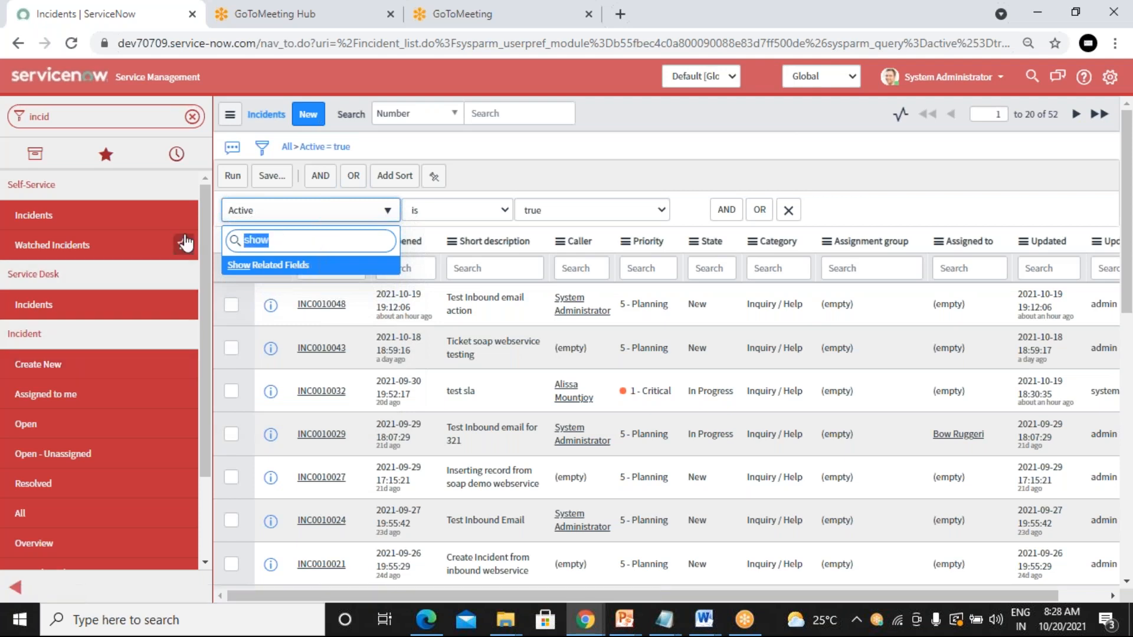
pyautogui.press('BackSpace')
pyautogui.scroll(-7, 289, 305)
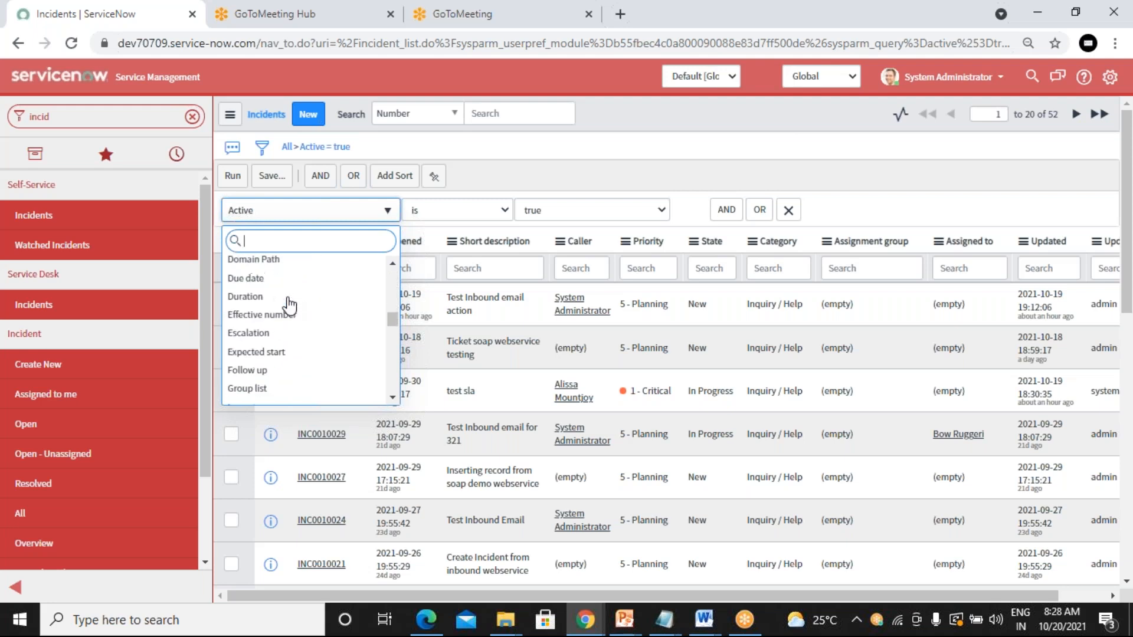
pyautogui.scroll(4, 289, 305)
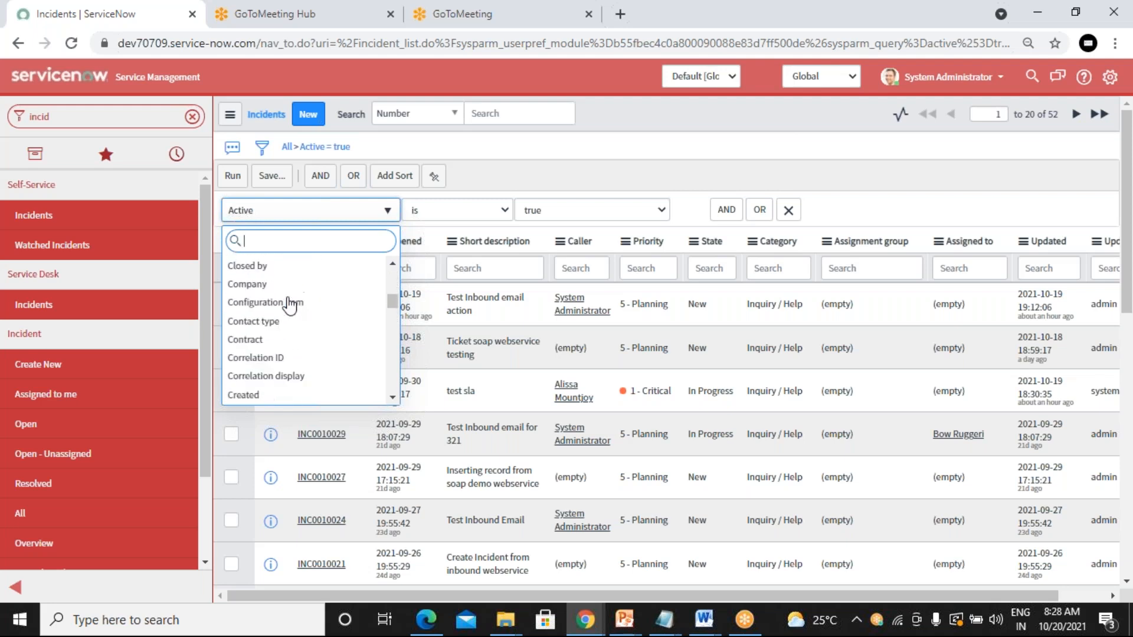
pyautogui.scroll(3, 298, 293)
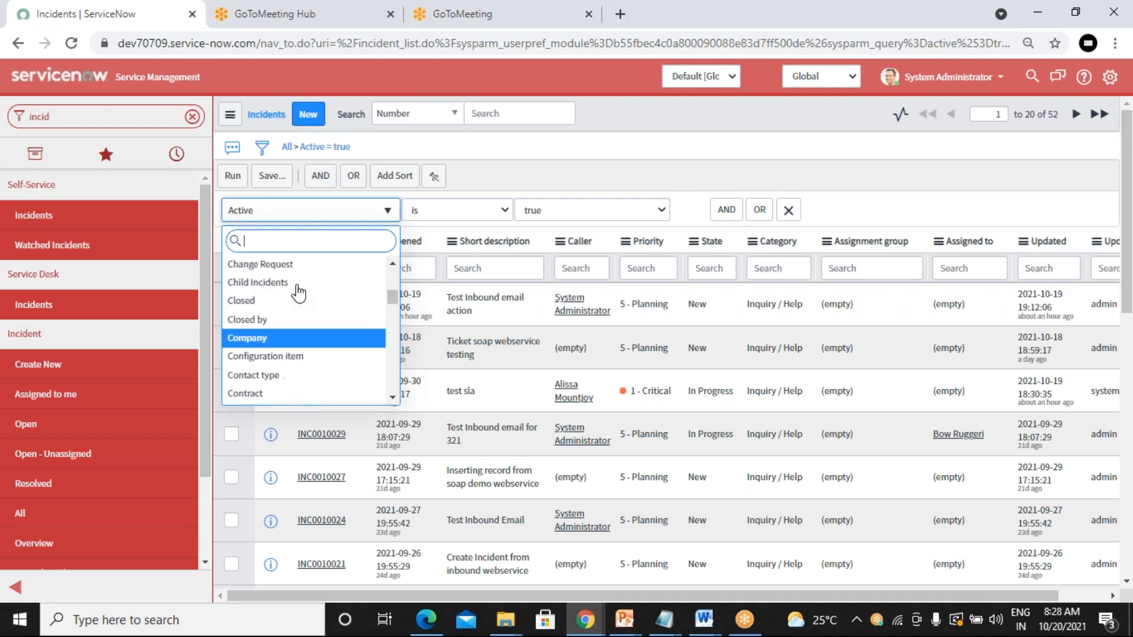
pyautogui.scroll(3, 298, 294)
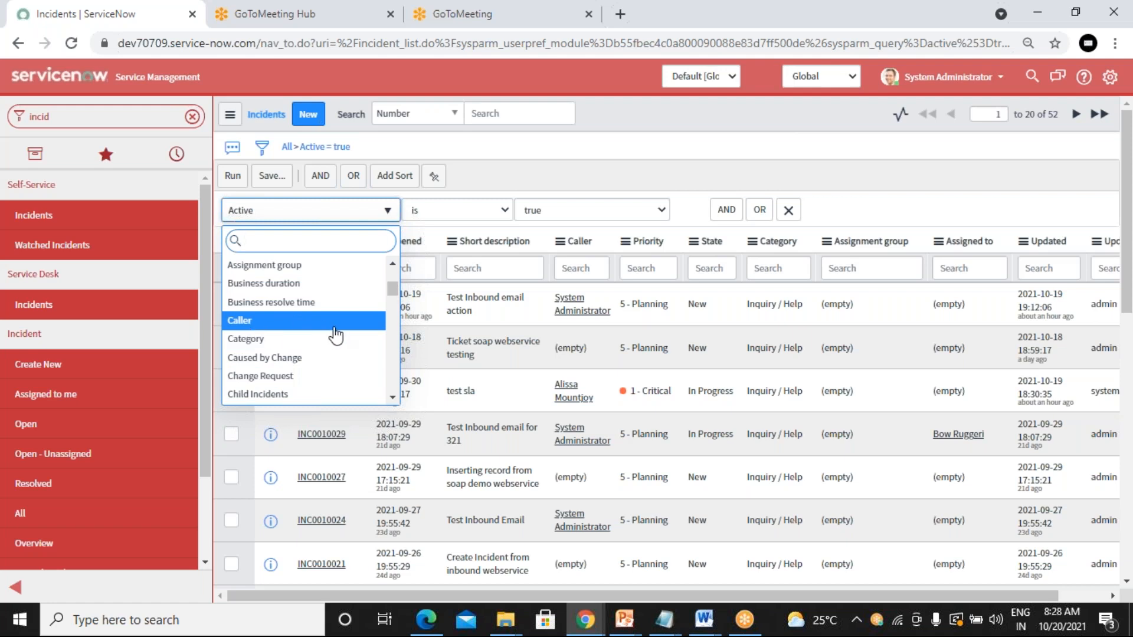
pyautogui.click(618, 153)
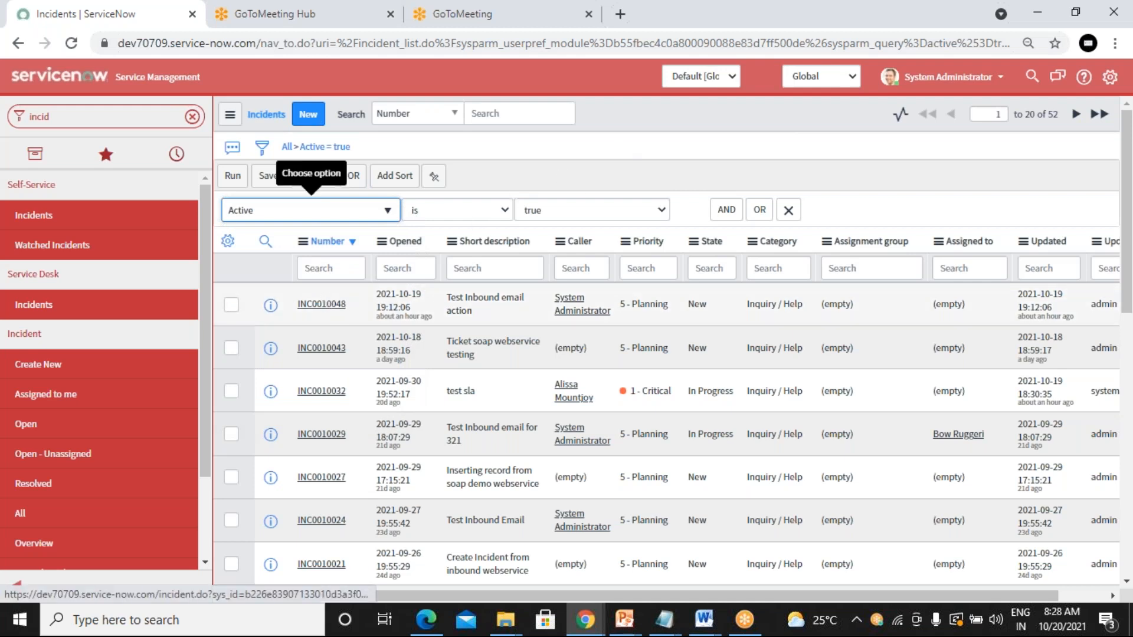
pyautogui.keyDown('ctrl'); pyautogui.click(321, 305); pyautogui.keyUp('ctrl')
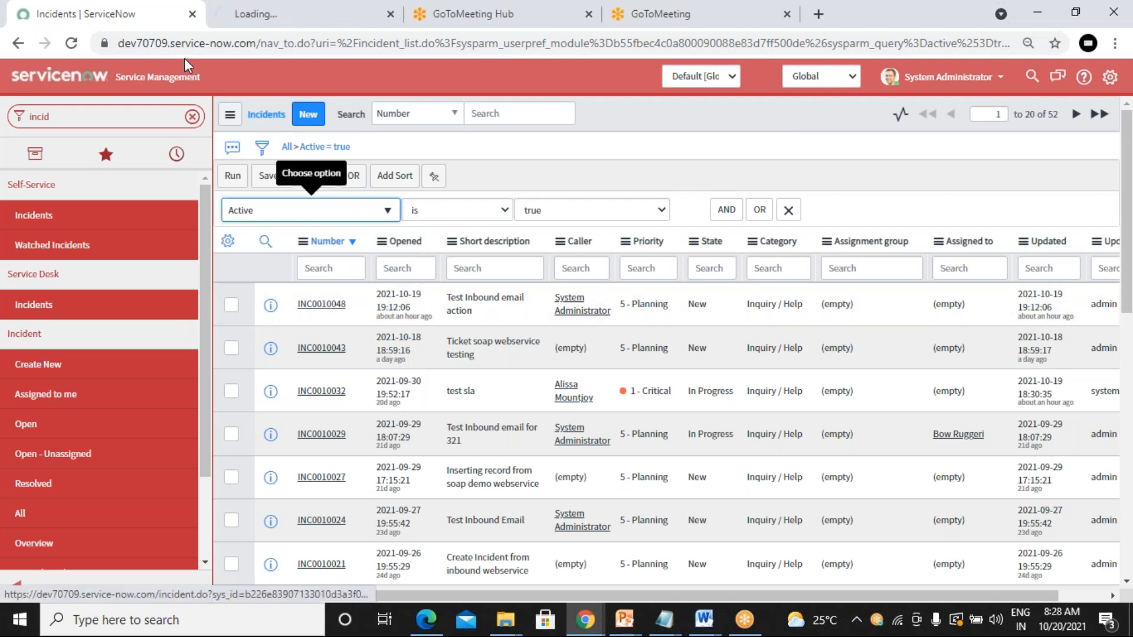
# Step: Replace the 'ca' field search with 'show' and choose Show Related Fields
pyautogui.click(323, 212)
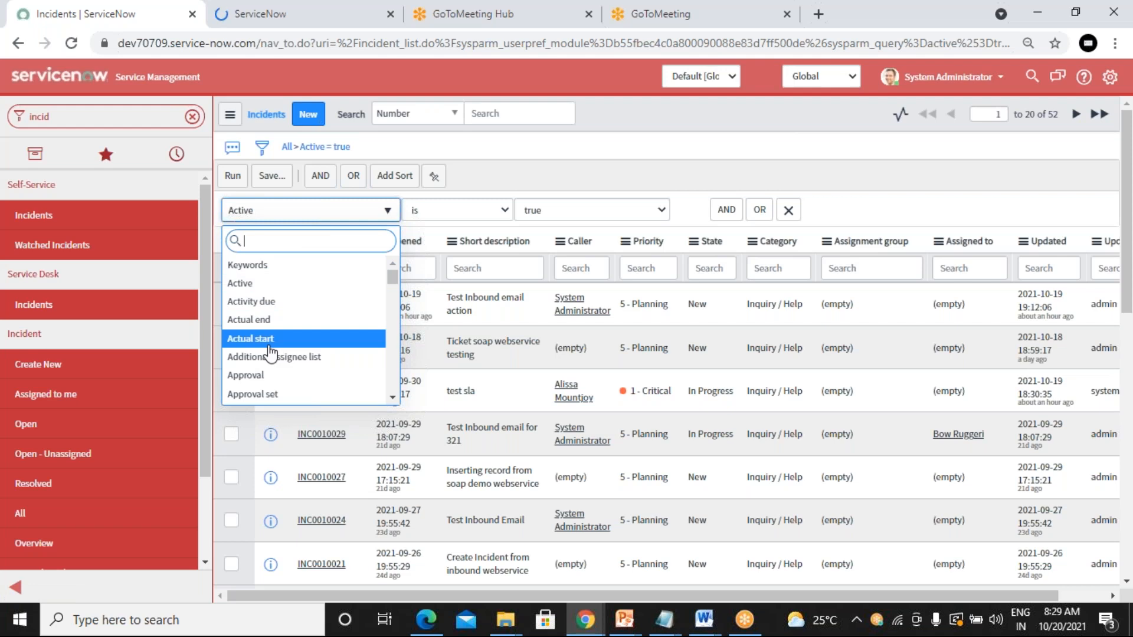
pyautogui.write('ca')
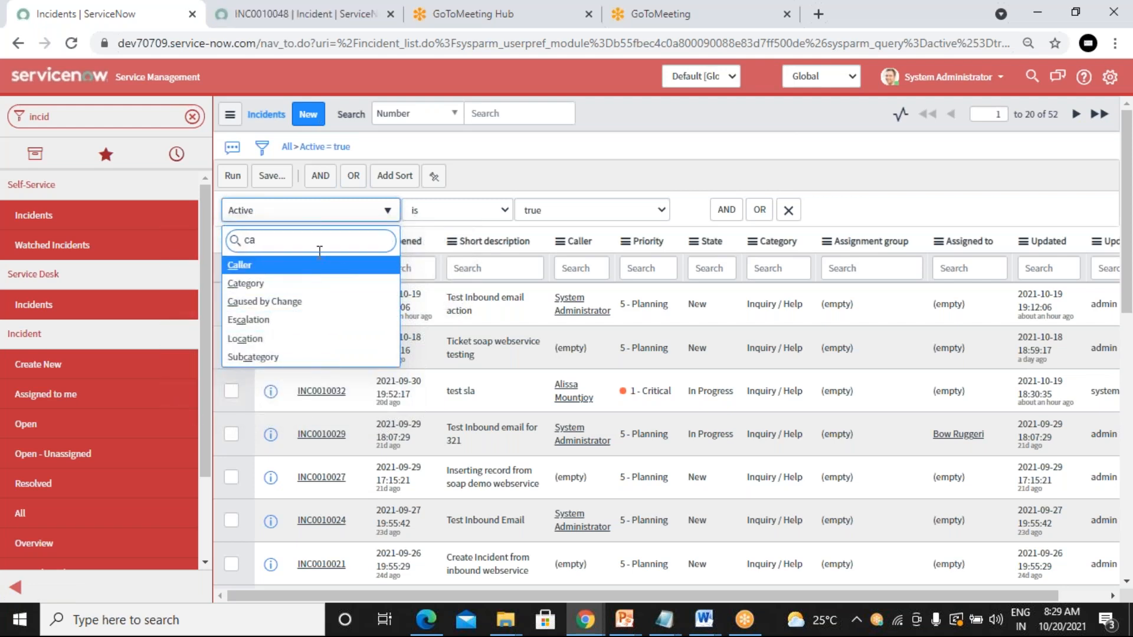
pyautogui.click(271, 13)
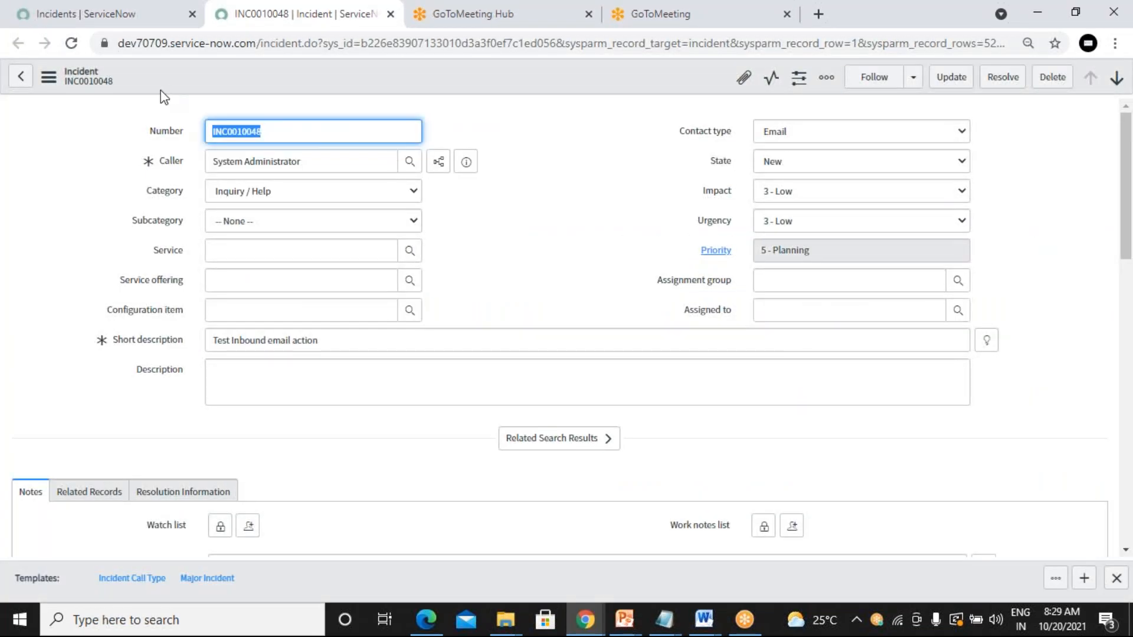
pyautogui.click(92, 15)
pyautogui.moveTo(275, 240); pyautogui.dragTo(231, 245)
pyautogui.write('show')
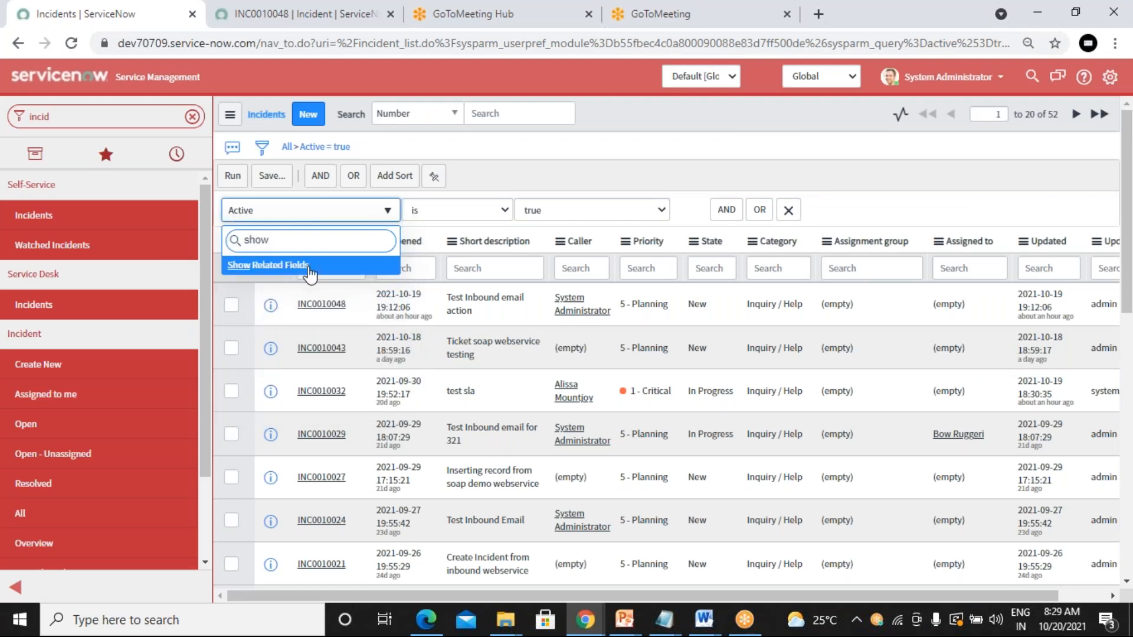
pyautogui.click(309, 272)
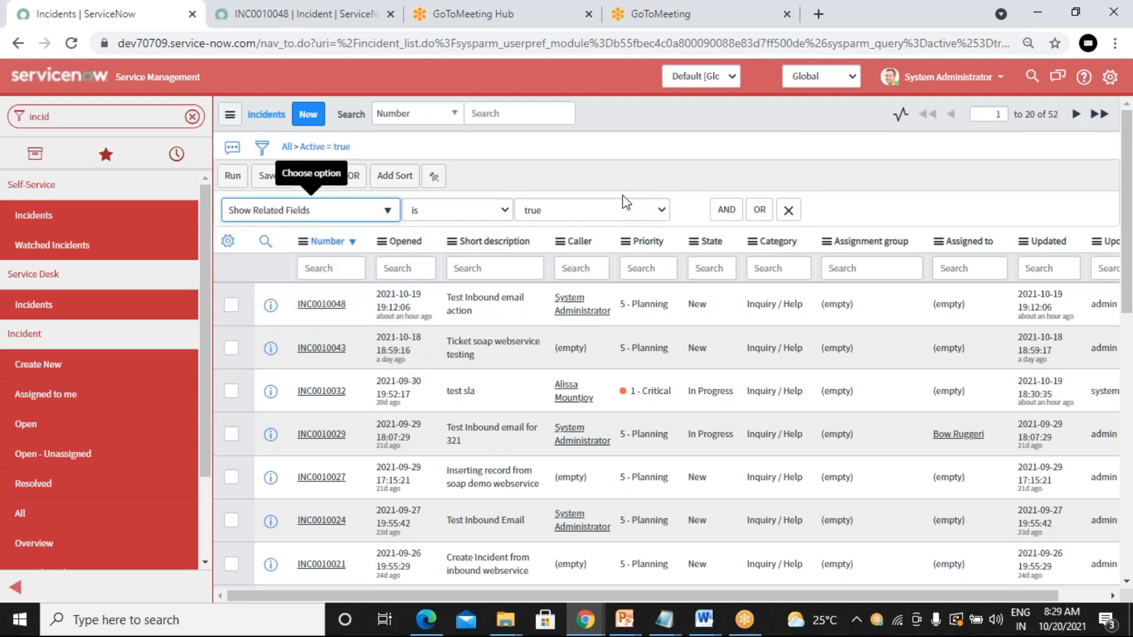
# Step: Set the condition field to Caller ⇒ User fields from the expanded field list
pyautogui.click(378, 211)
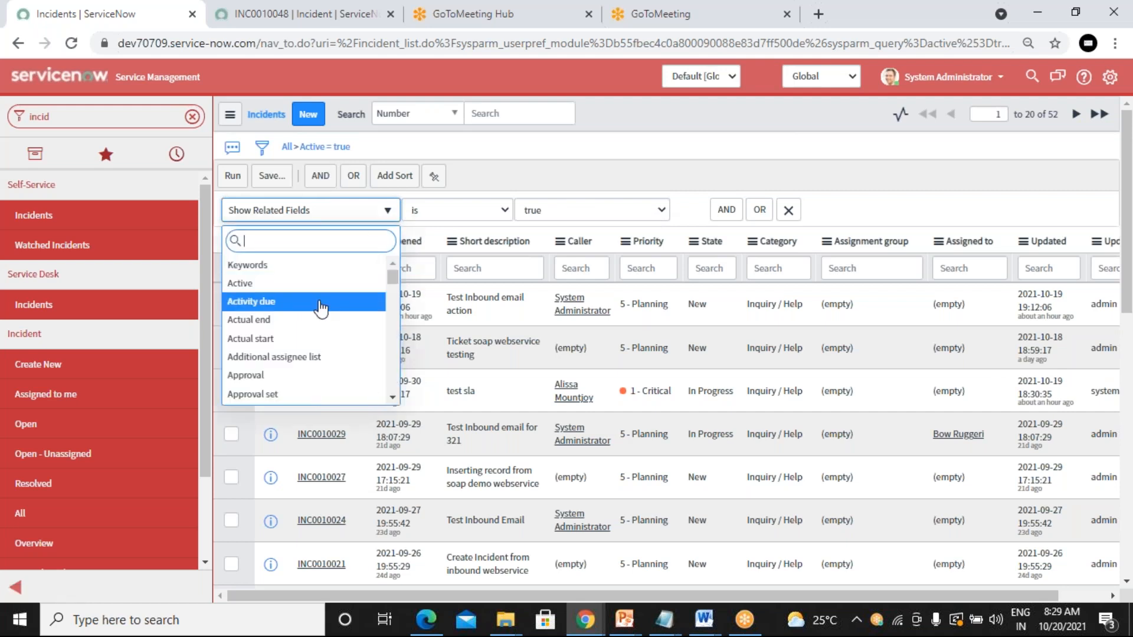
pyautogui.scroll(-2, 320, 307)
pyautogui.scroll(-2, 319, 312)
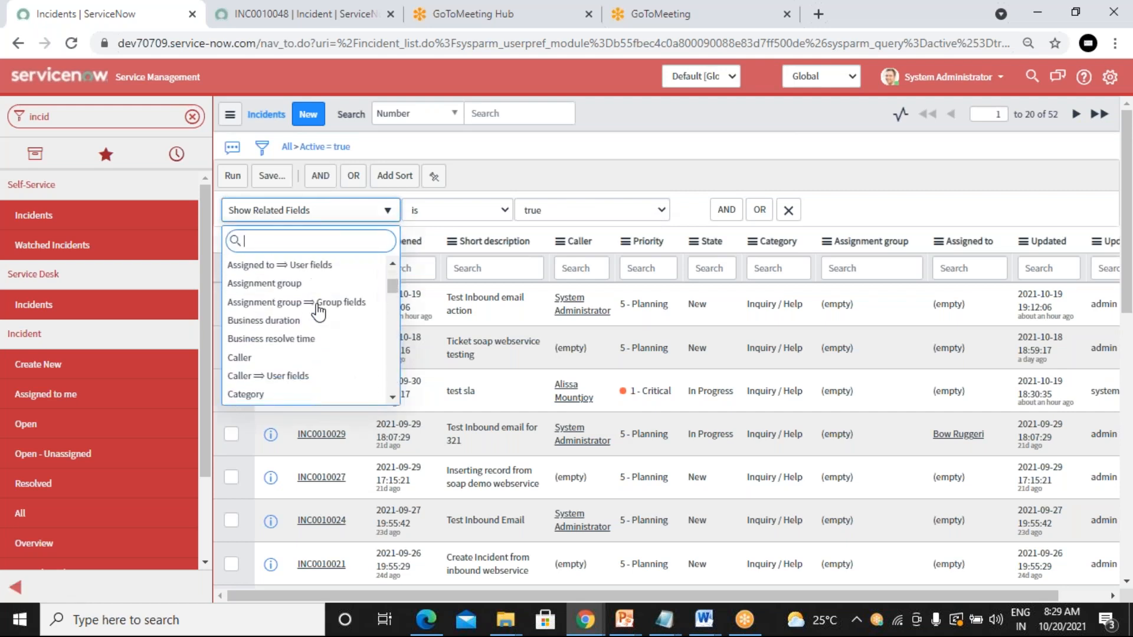
pyautogui.scroll(-2, 275, 336)
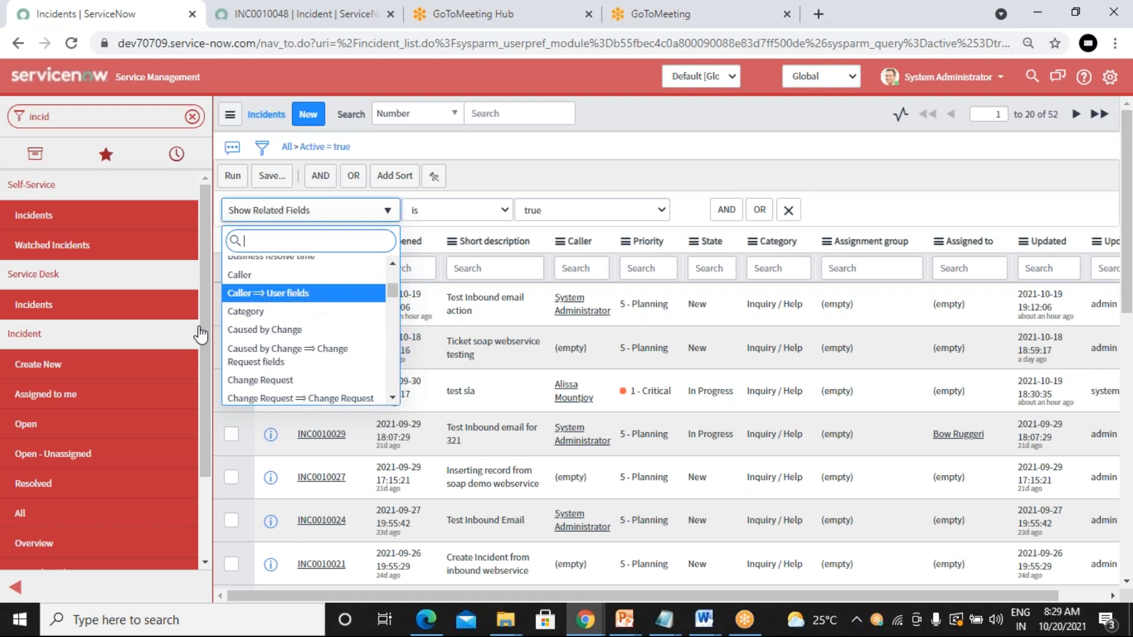
pyautogui.press('Return')
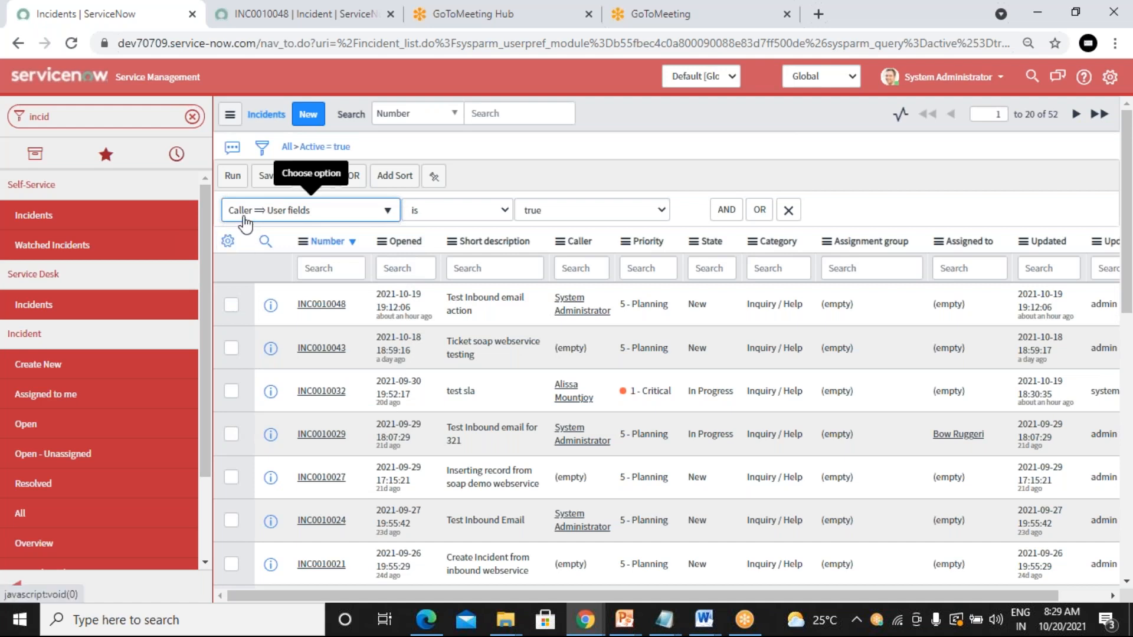
# Step: Choose Department from the caller's user fields, leaving operator 'is' with an empty value
pyautogui.click(356, 218)
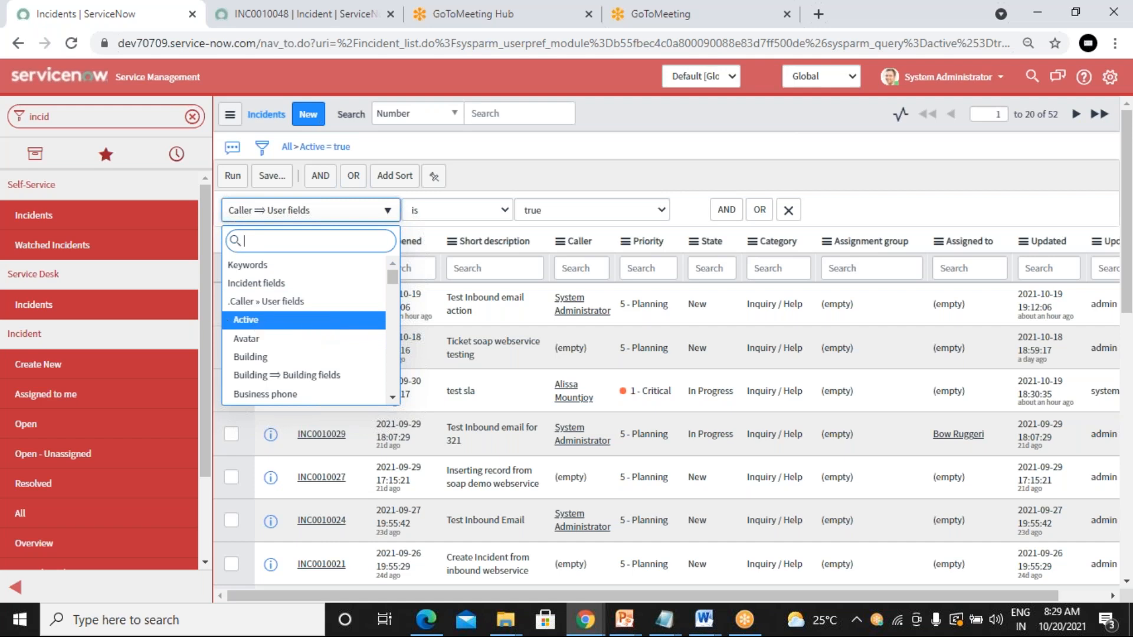
pyautogui.scroll(-1, 287, 333)
pyautogui.scroll(-5, 288, 332)
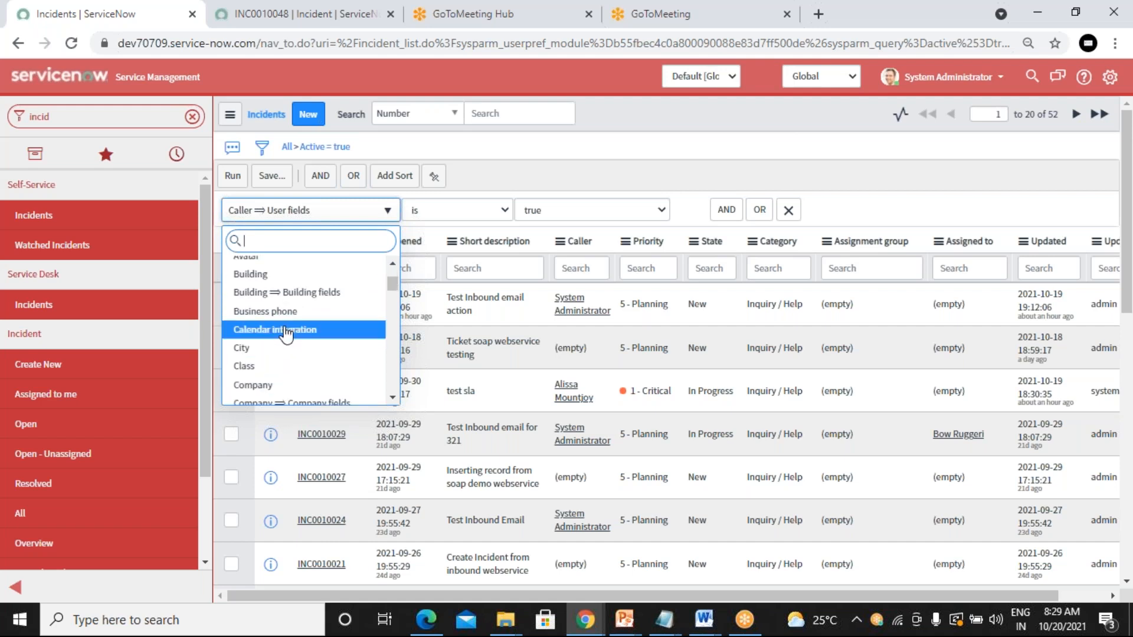
pyautogui.scroll(-3, 286, 335)
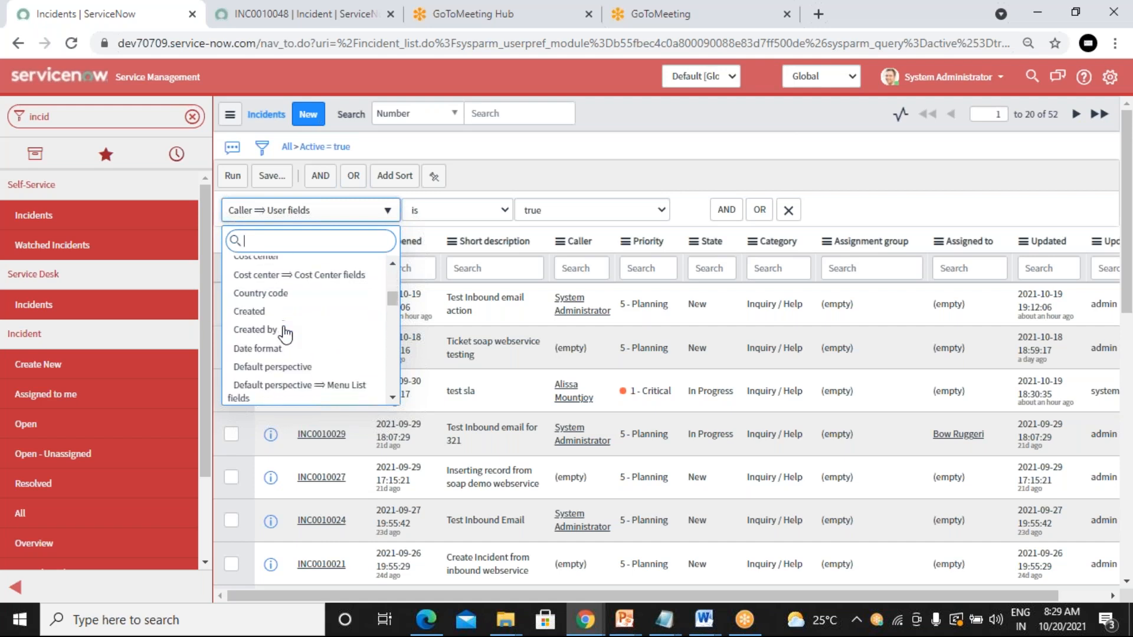
pyautogui.scroll(-3, 286, 334)
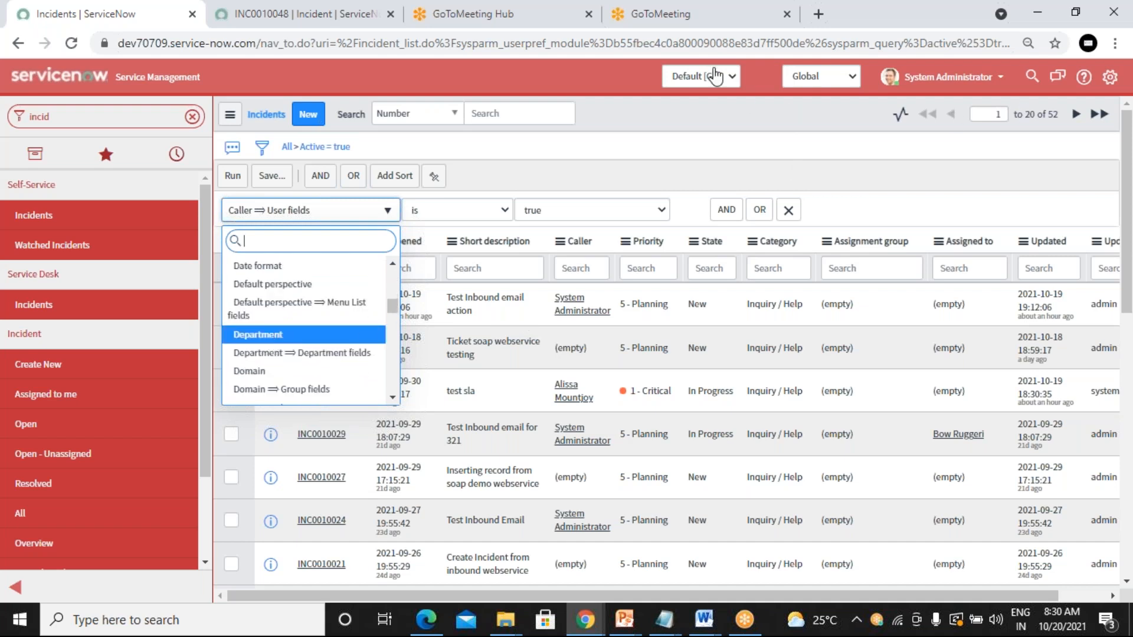
pyautogui.press('Return')
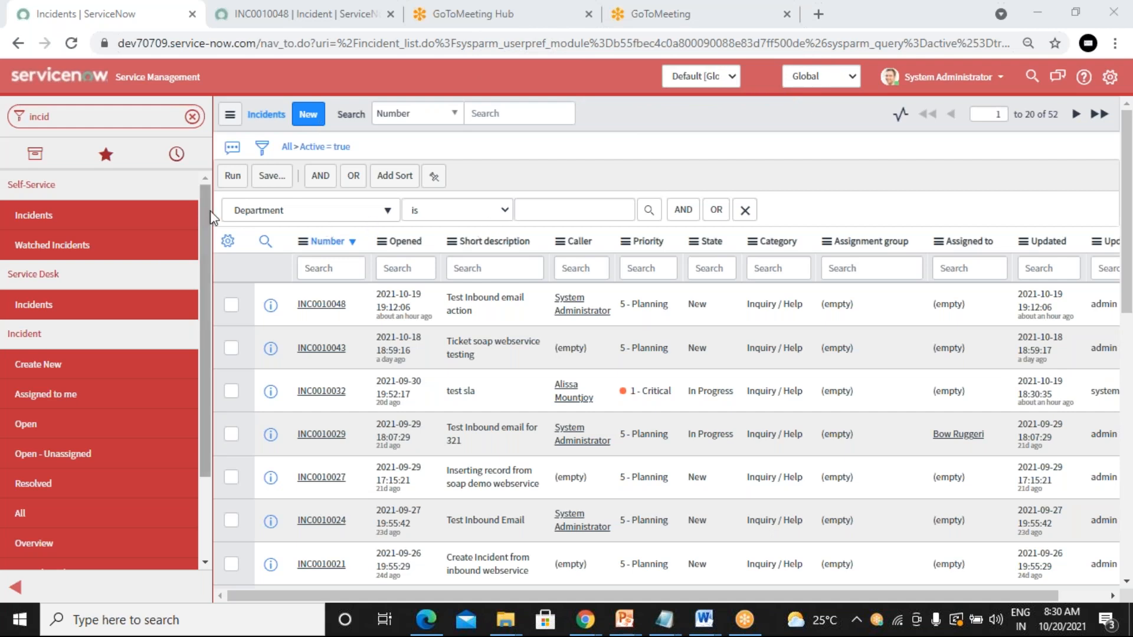
# Step: Pick Sales from the Departments lookup as the caller department condition value
pyautogui.click(573, 212)
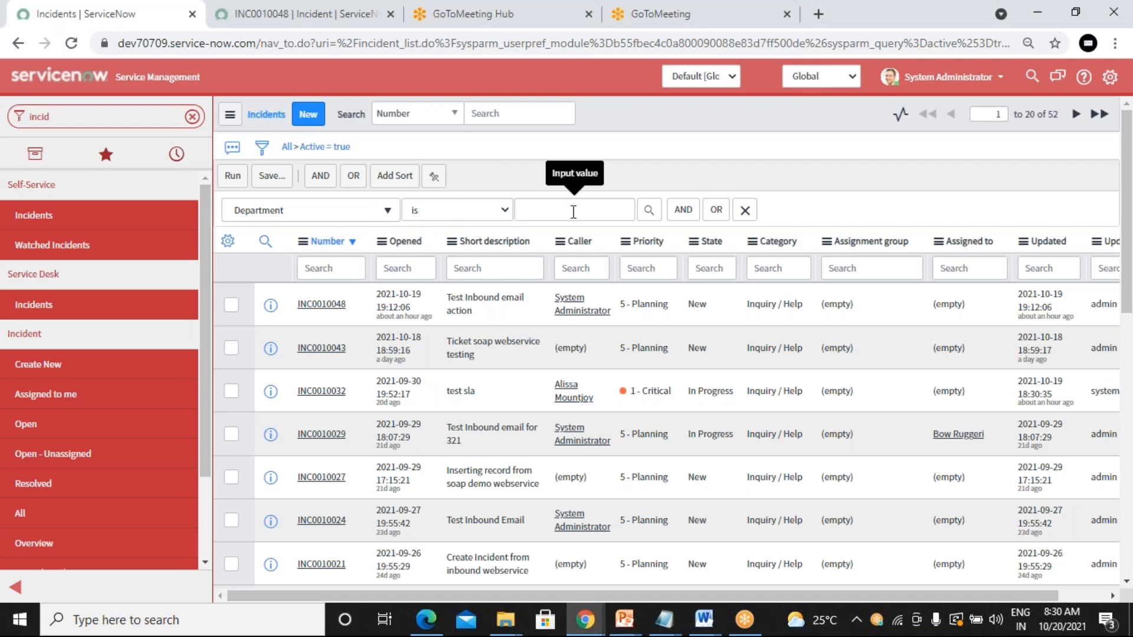
pyautogui.click(648, 210)
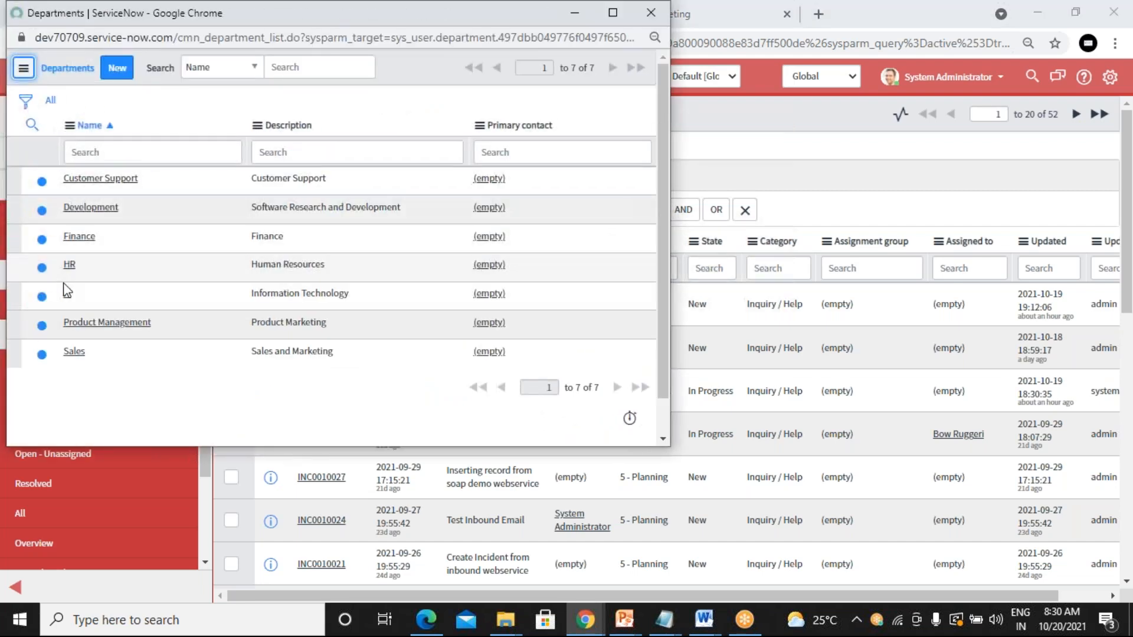
pyautogui.click(73, 353)
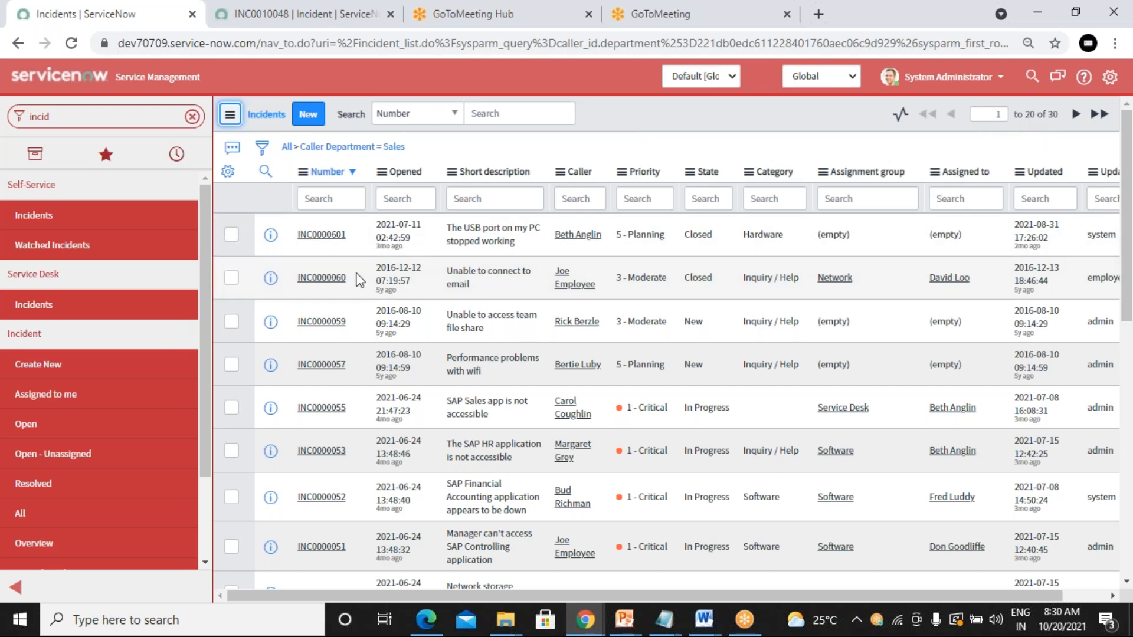
# Step: Expand the condition builder showing Caller.Department is Sales, then view incident INC0010048
pyautogui.scroll(-8, 359, 280)
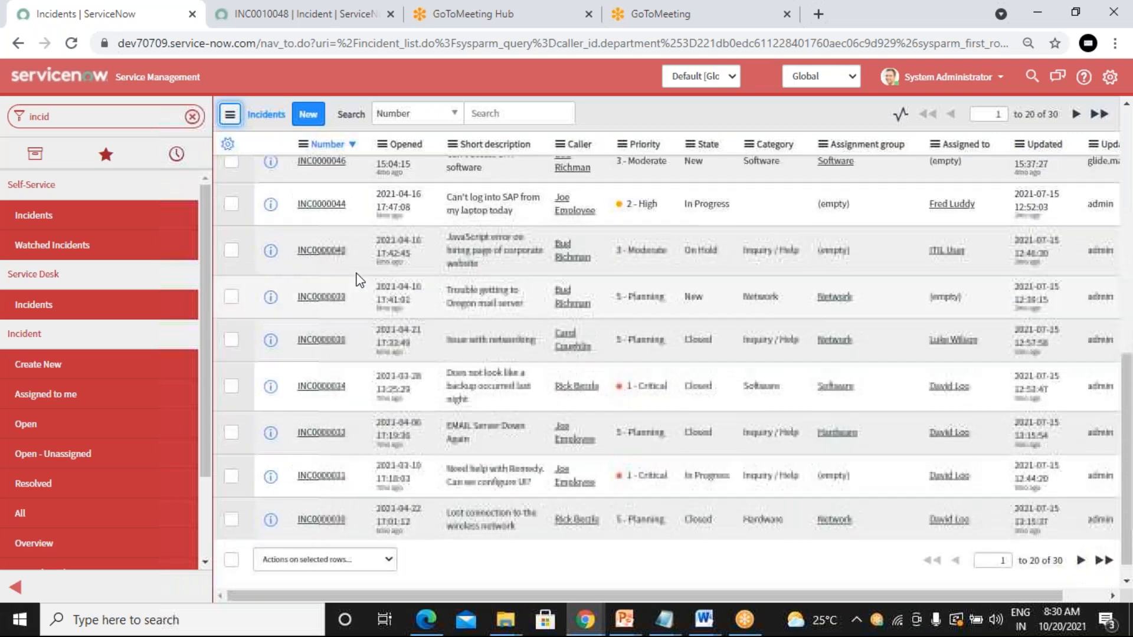
pyautogui.scroll(10, 359, 280)
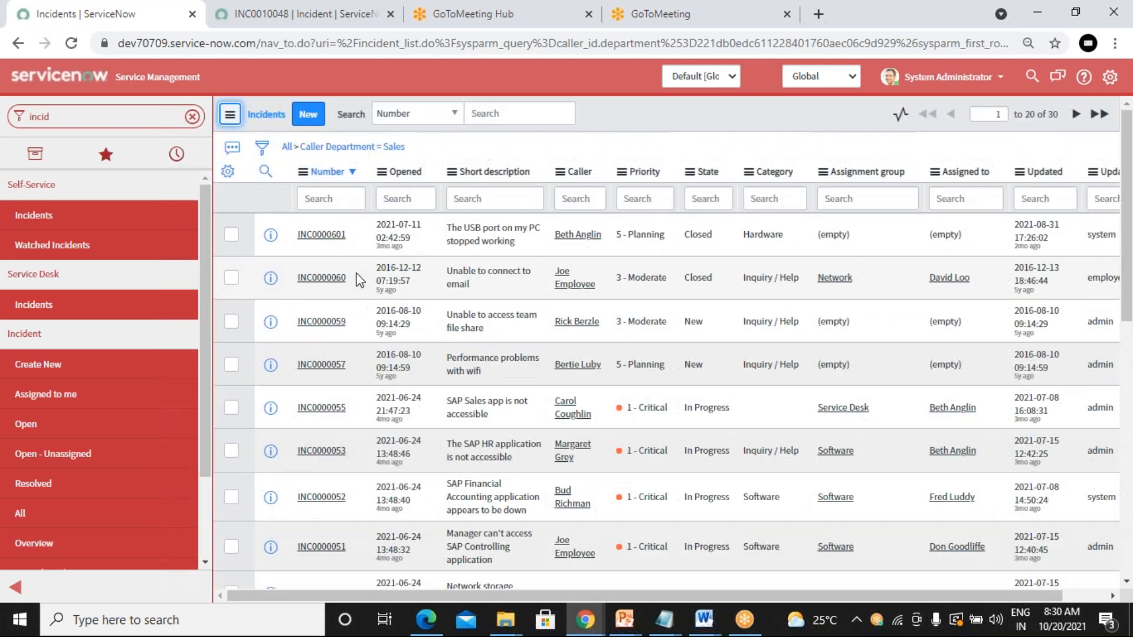
pyautogui.scroll(-8, 357, 277)
pyautogui.scroll(8, 355, 275)
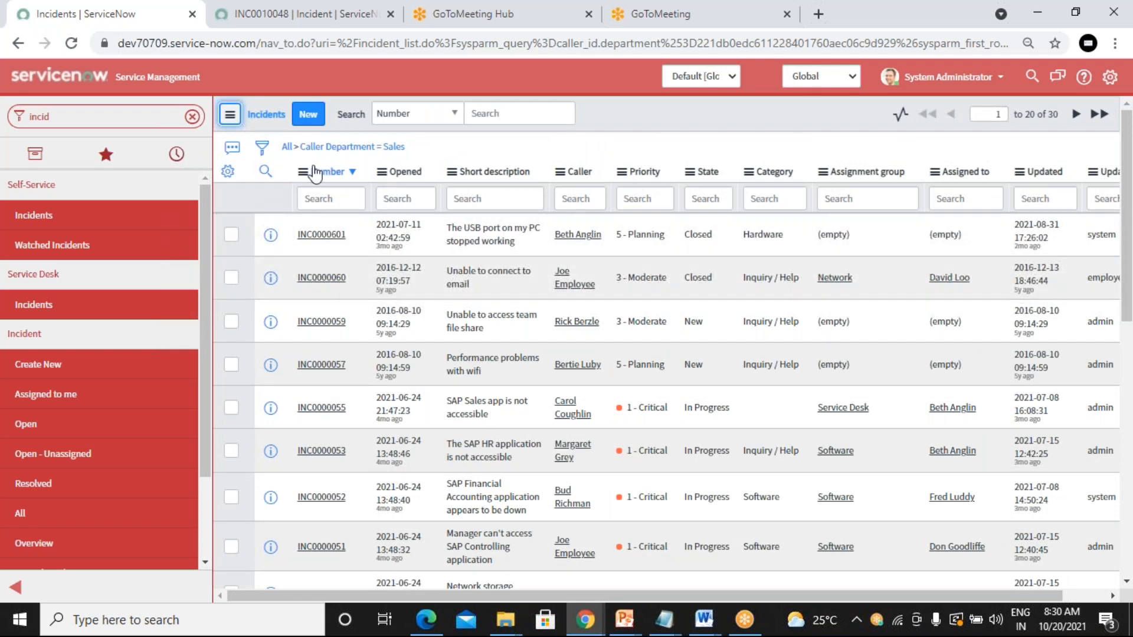
pyautogui.click(267, 156)
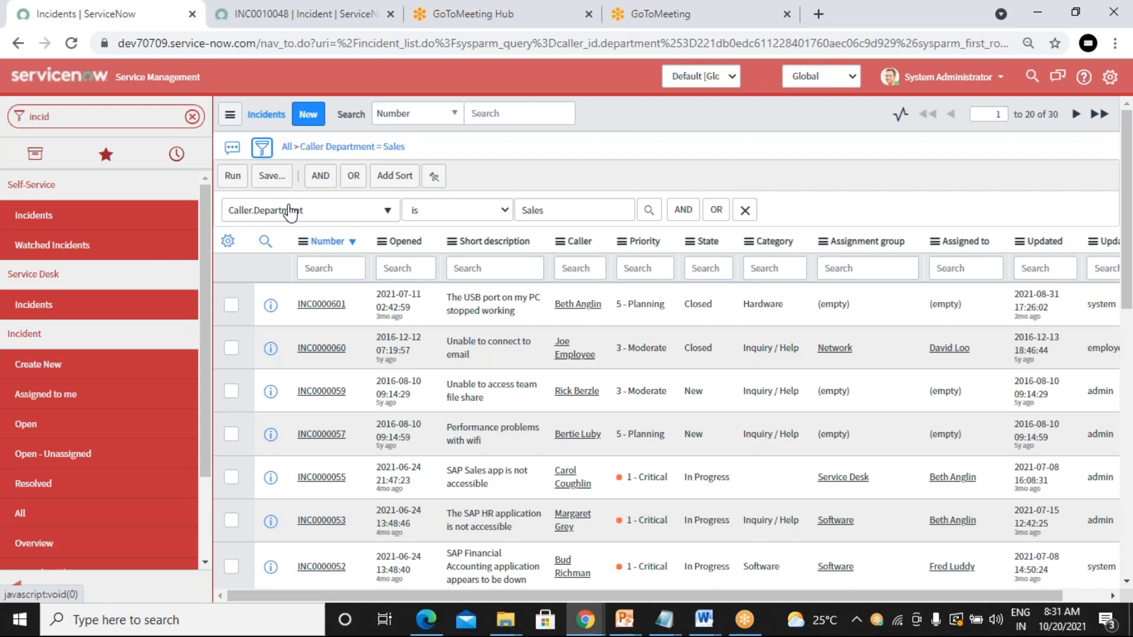
pyautogui.click(255, 10)
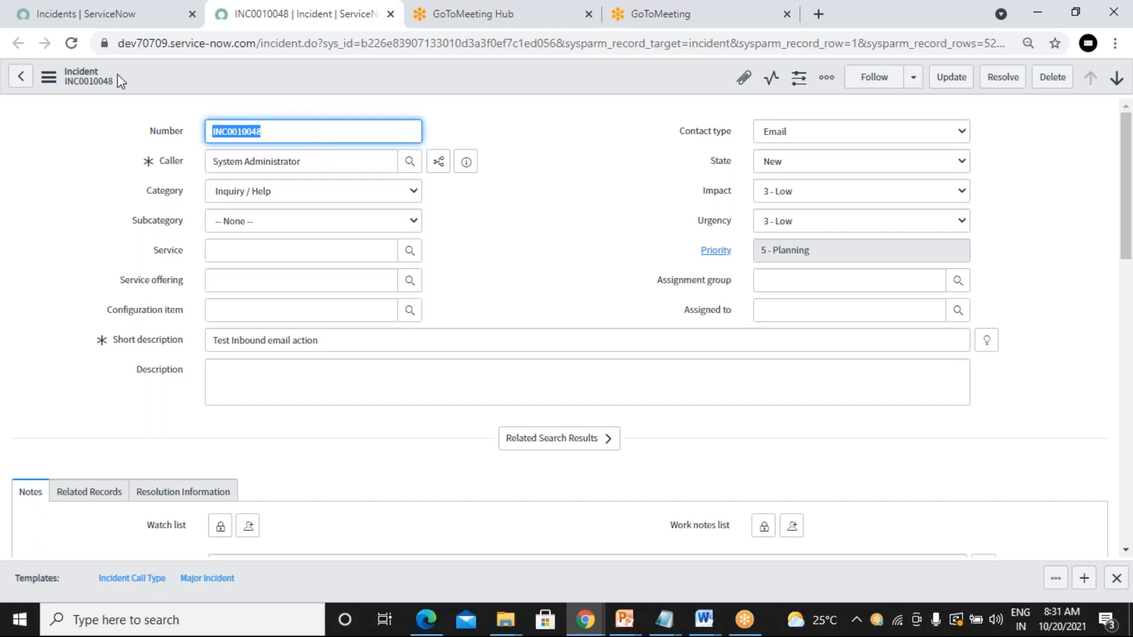
# Step: Return to the Incidents list with its Caller.Department is Sales condition (30 incidents)
pyautogui.click(108, 17)
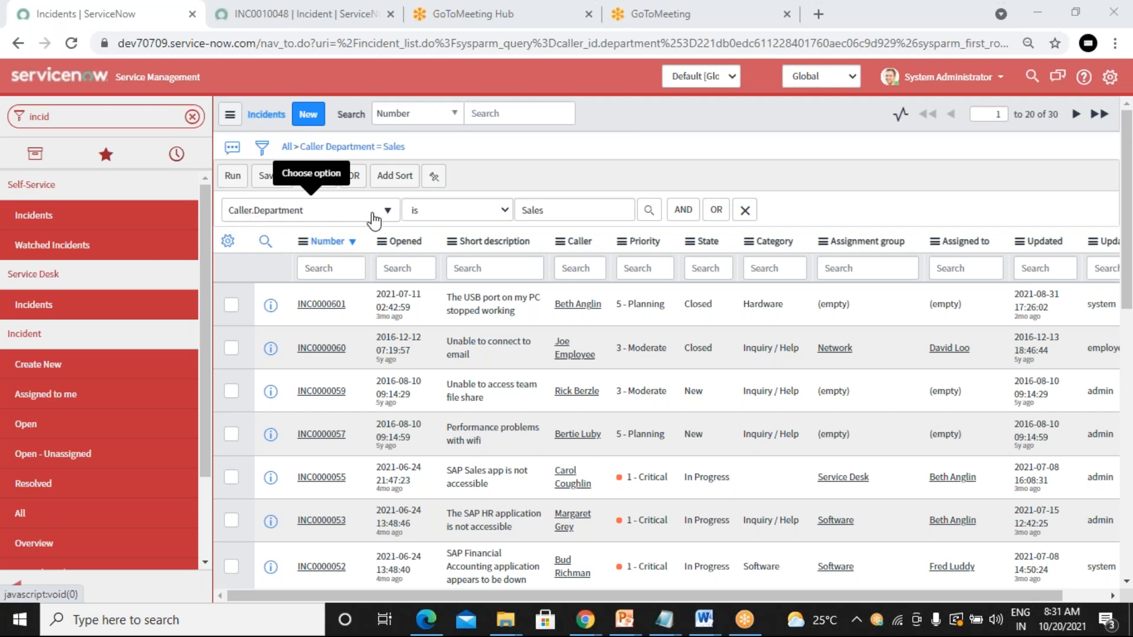
# Step: Delete the Sales condition, list Incident > Open (Active = true), and toggle the column search row
pyautogui.click(745, 212)
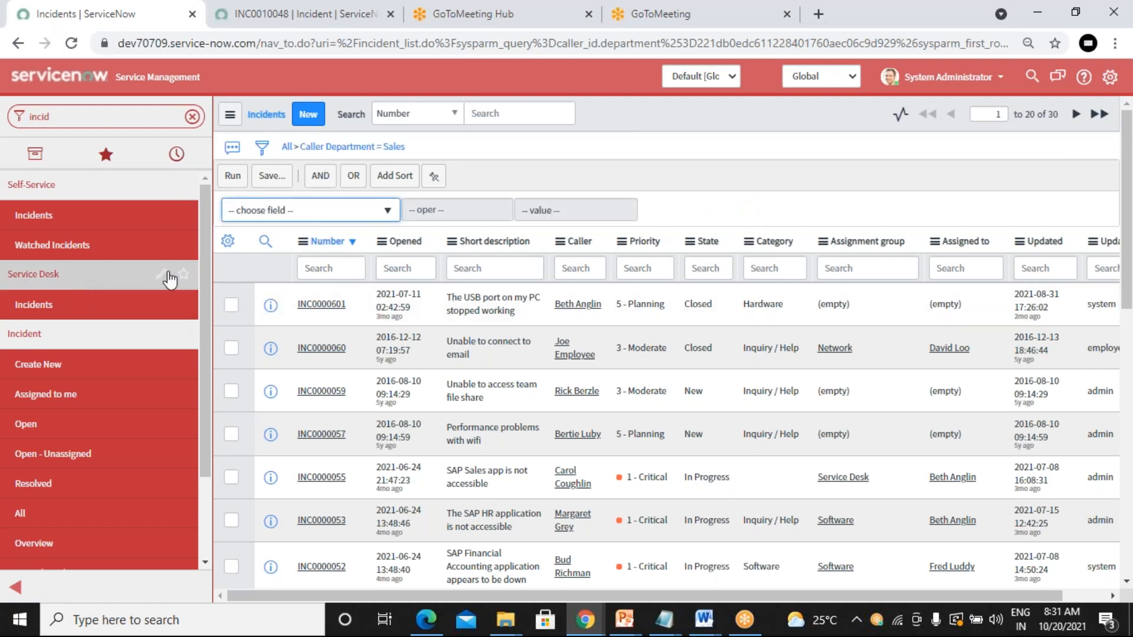
pyautogui.click(82, 430)
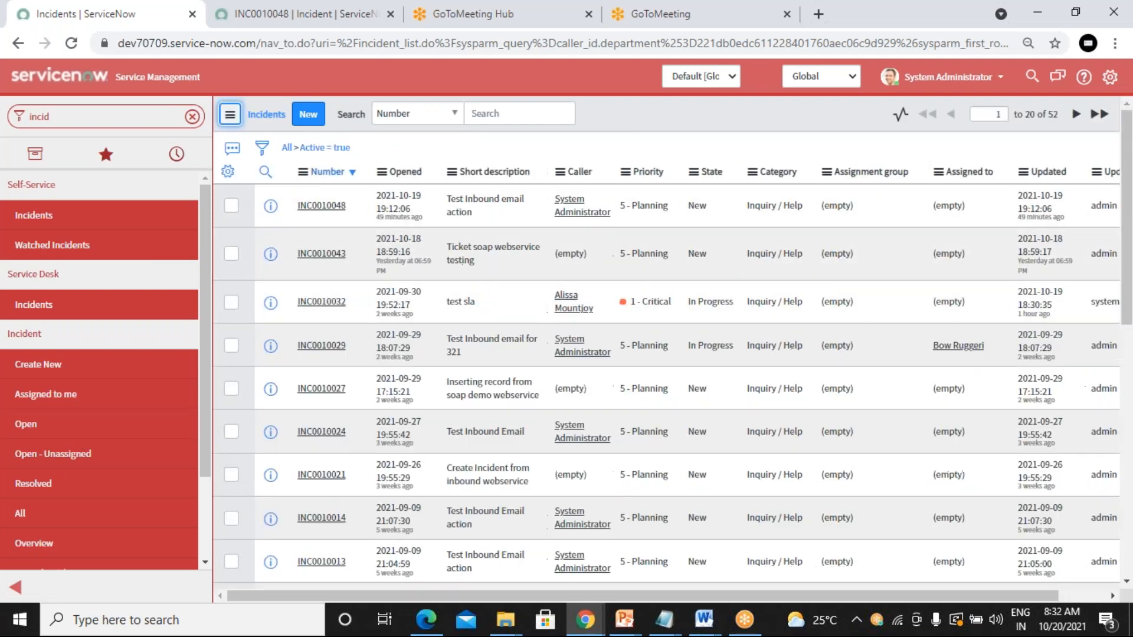
pyautogui.click(265, 171)
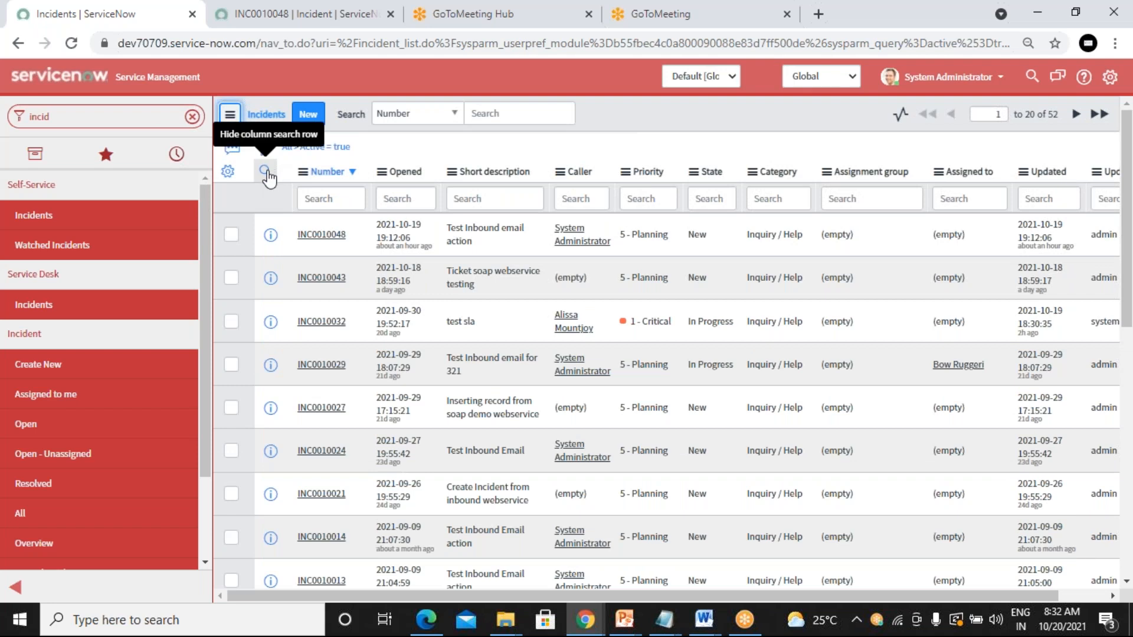
pyautogui.click(266, 175)
pyautogui.click(266, 175)
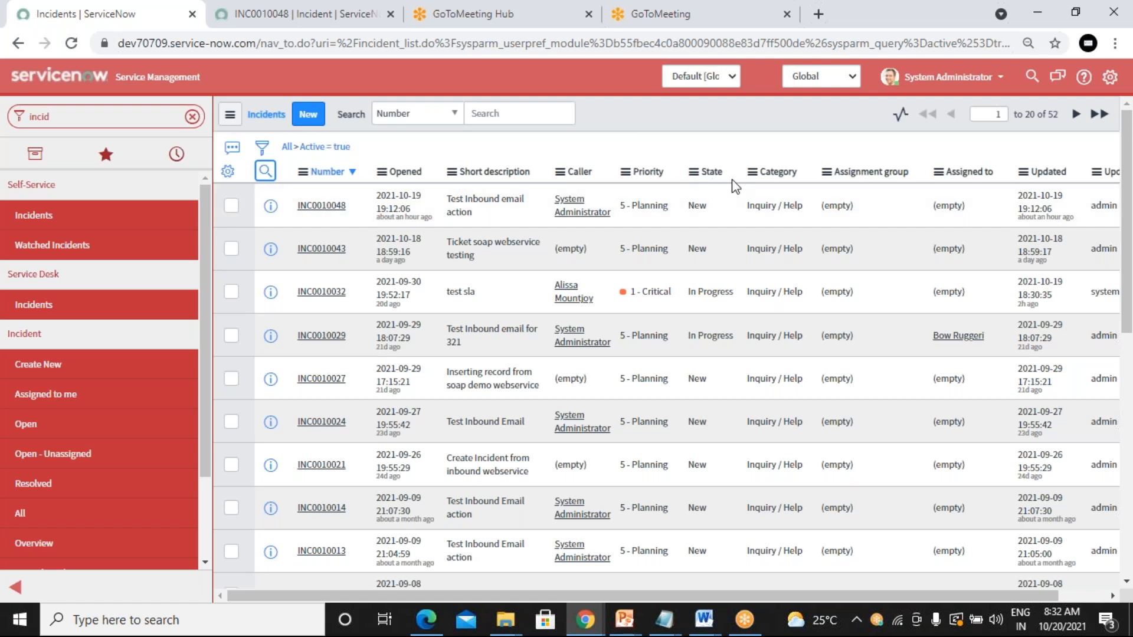
# Step: Filter Short description to start with 'test', narrowing the active incidents to 8
pyautogui.click(265, 172)
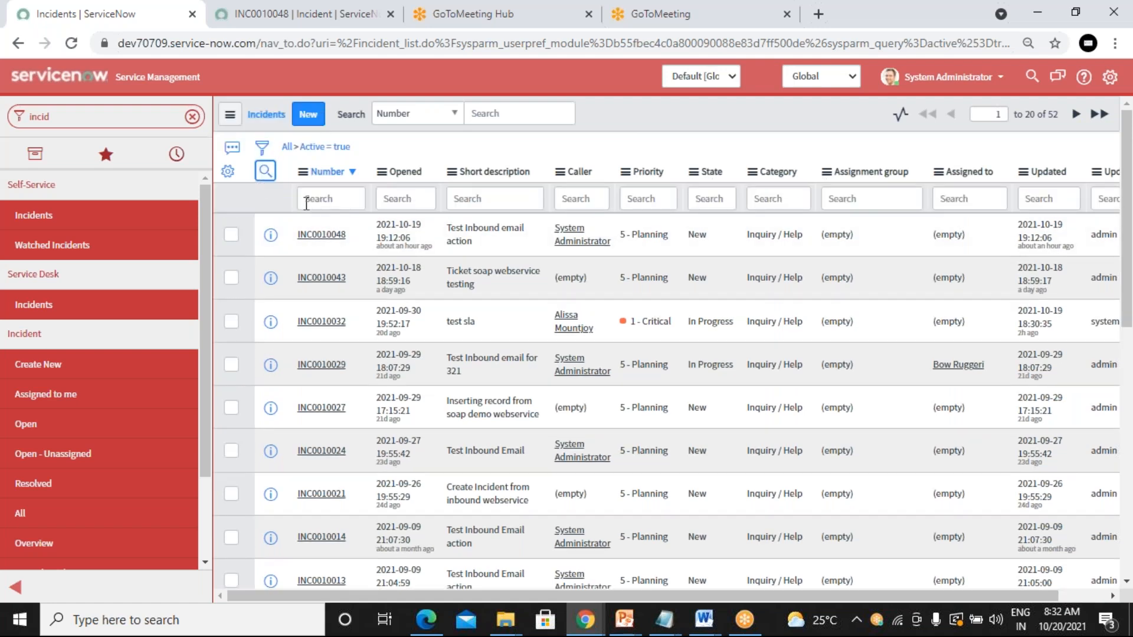
pyautogui.click(411, 199)
pyautogui.click(460, 197)
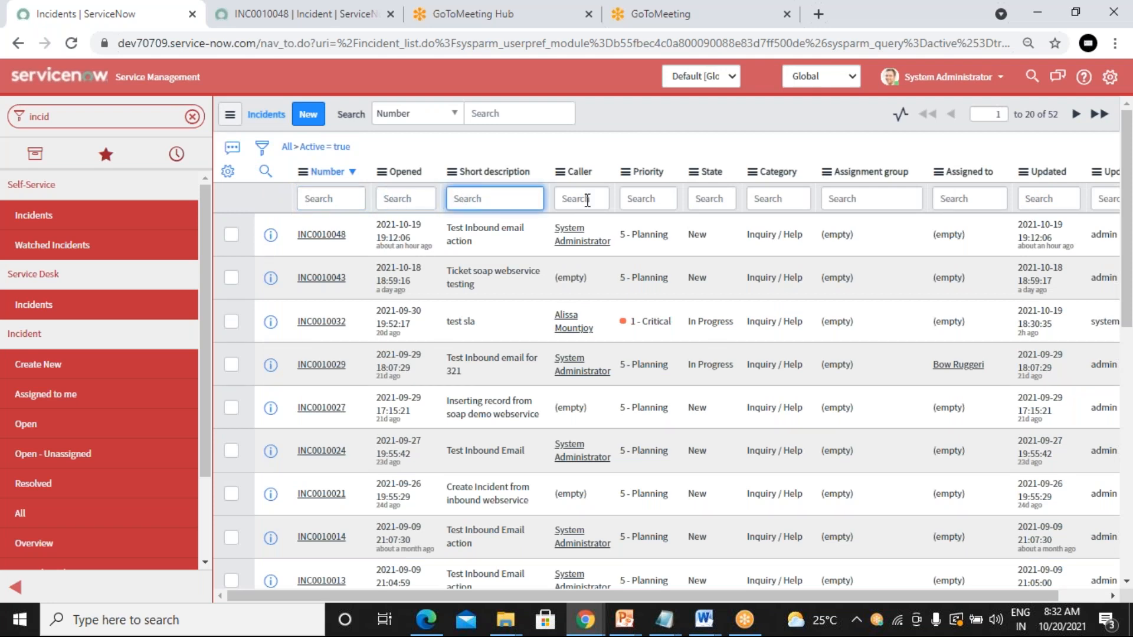
pyautogui.press('Tab')
pyautogui.press('Tab')
pyautogui.press('Tab')
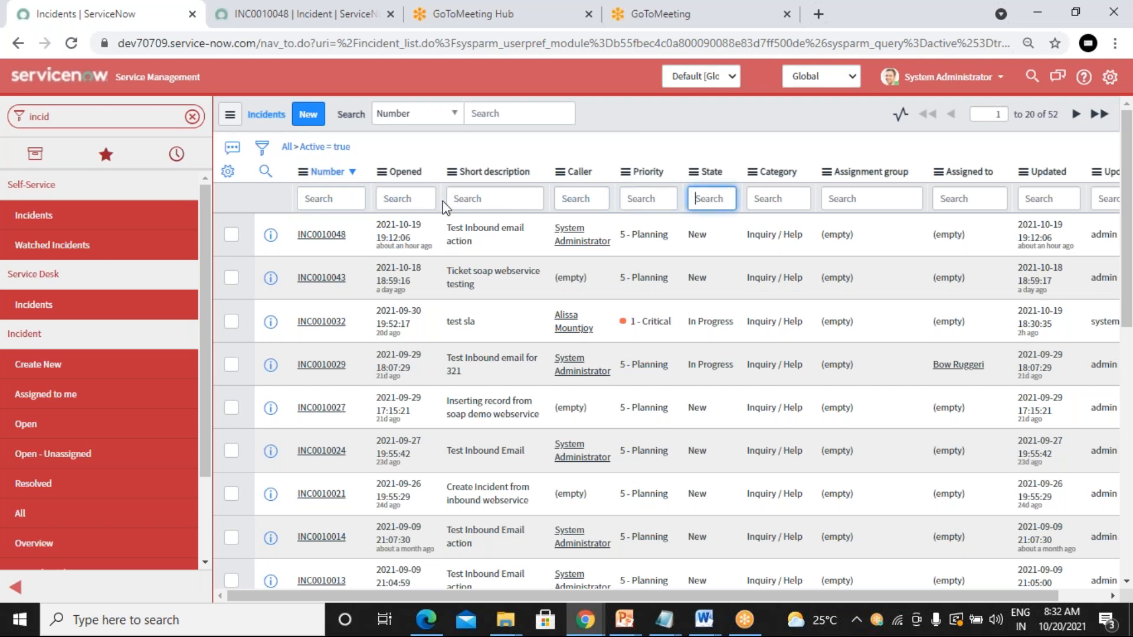
pyautogui.click(518, 201)
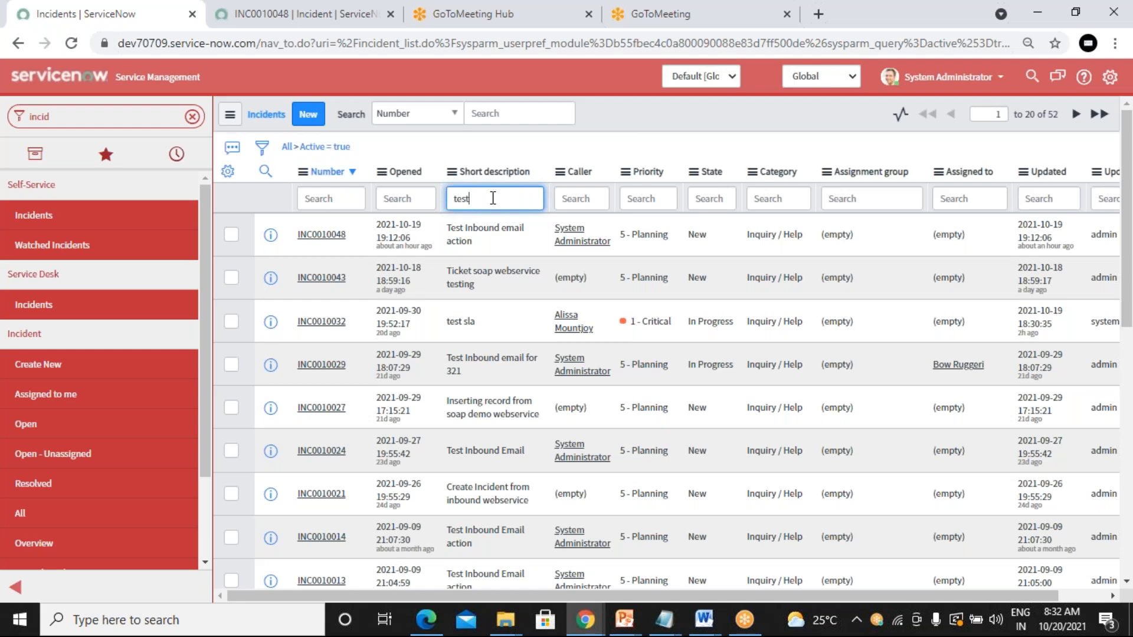
pyautogui.press('Return')
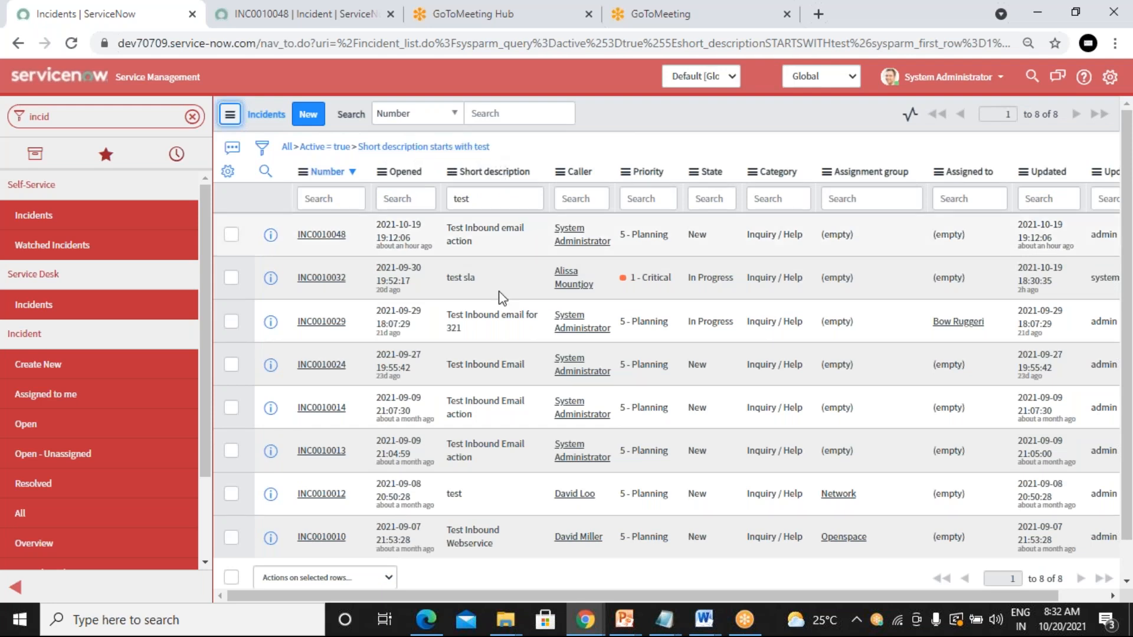
# Step: Add State = In Progress with Show Matching, leaving INC0010032 and INC0010029
pyautogui.click(514, 198)
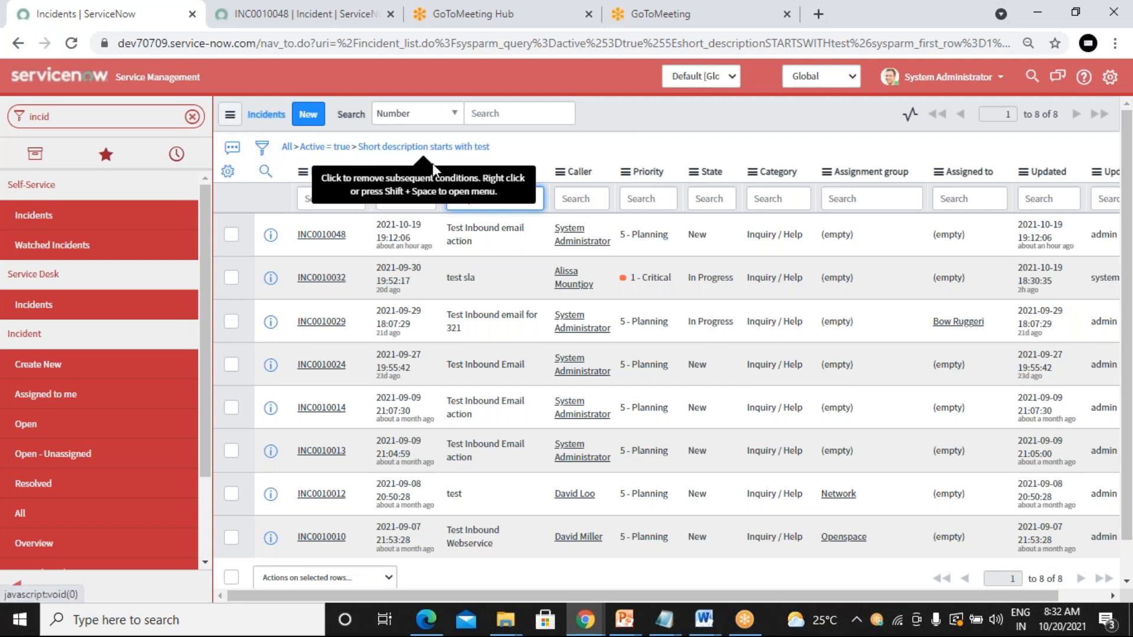
pyautogui.click(408, 202)
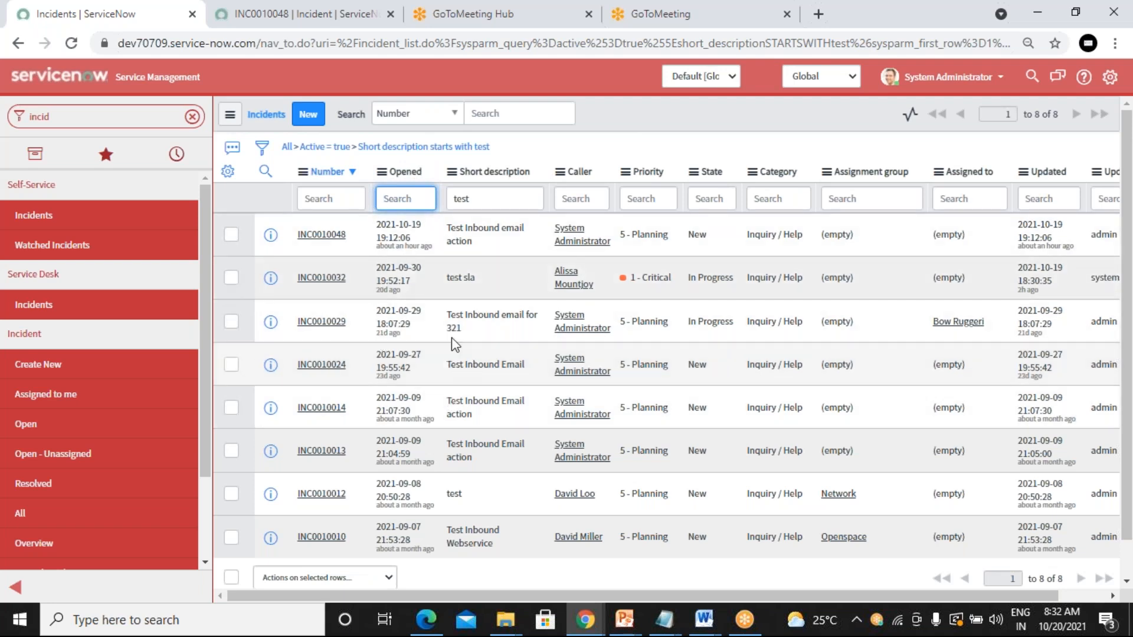
pyautogui.rightClick(705, 276)
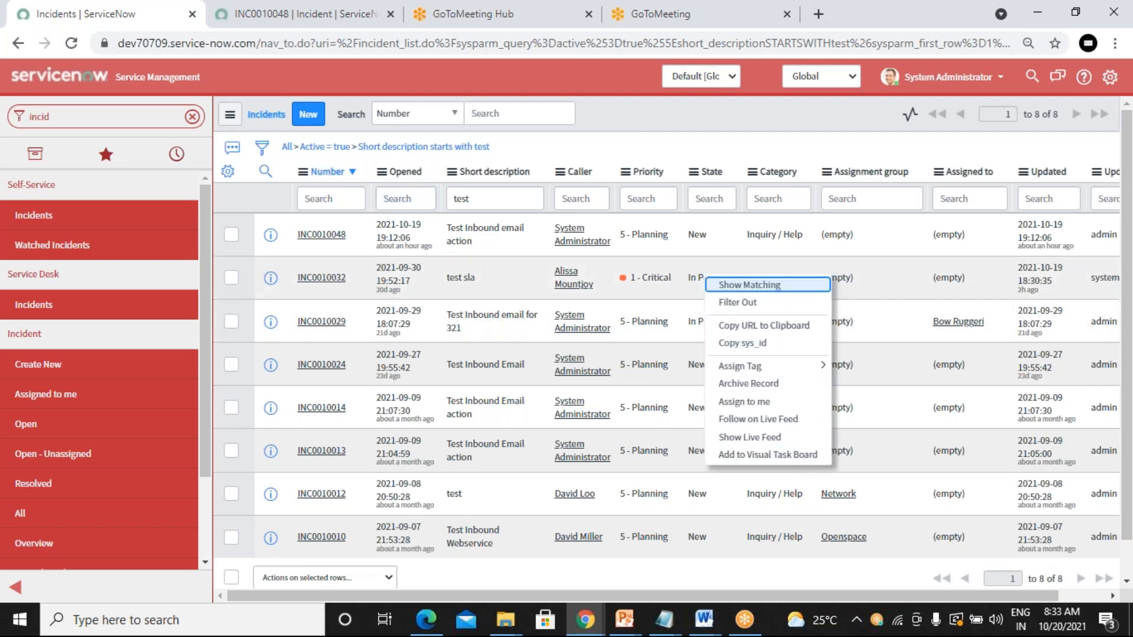
pyautogui.click(682, 292)
pyautogui.click(704, 272)
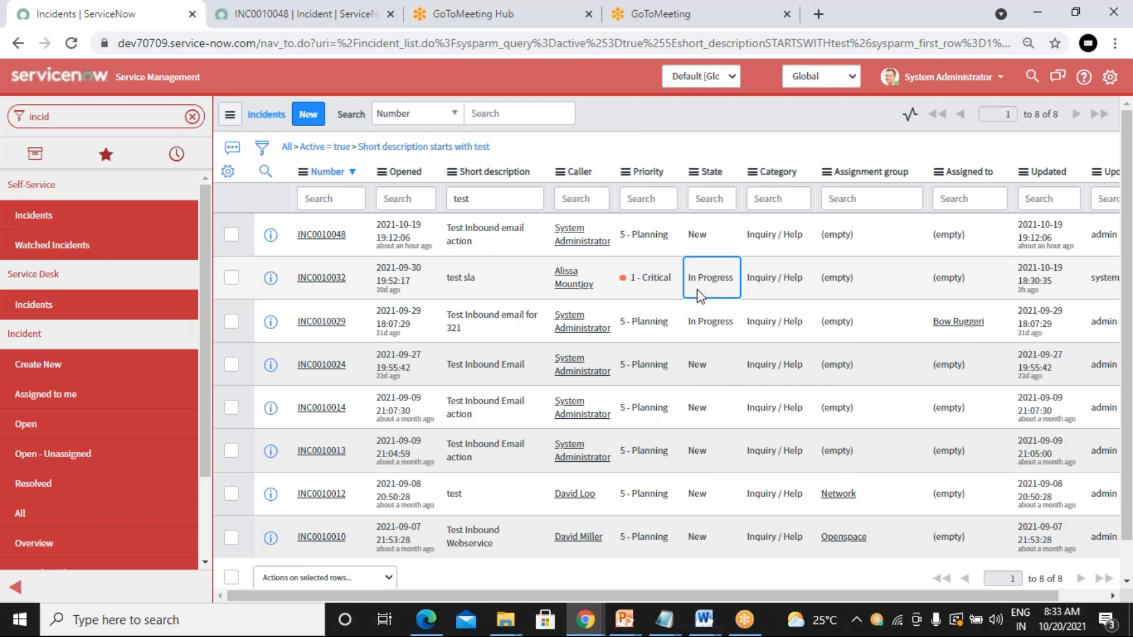
pyautogui.click(710, 334)
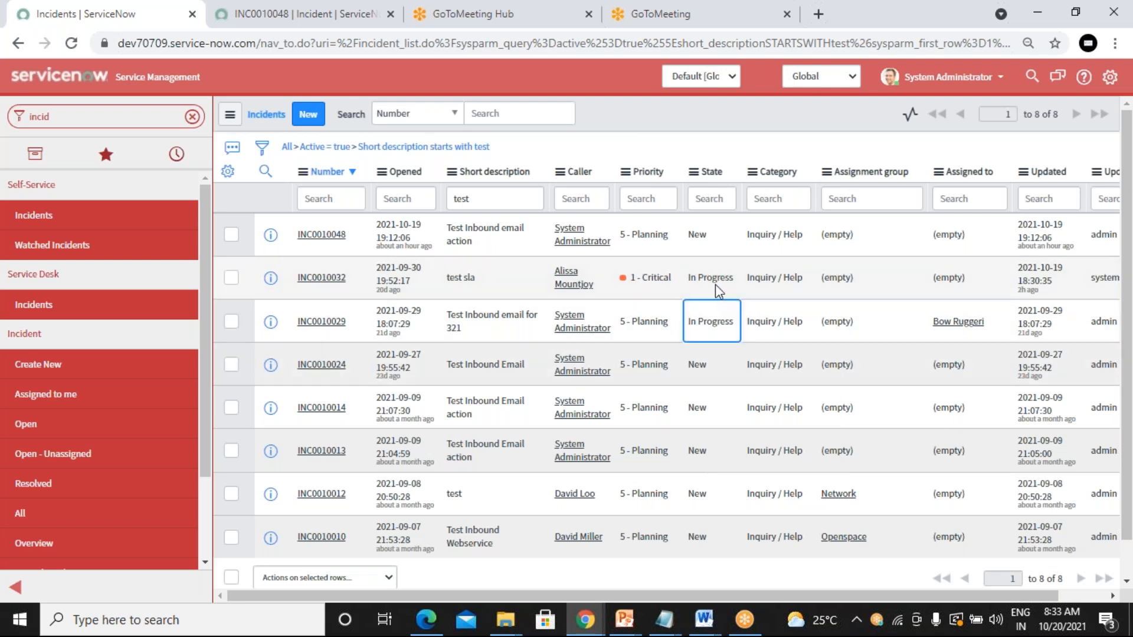
pyautogui.rightClick(710, 321)
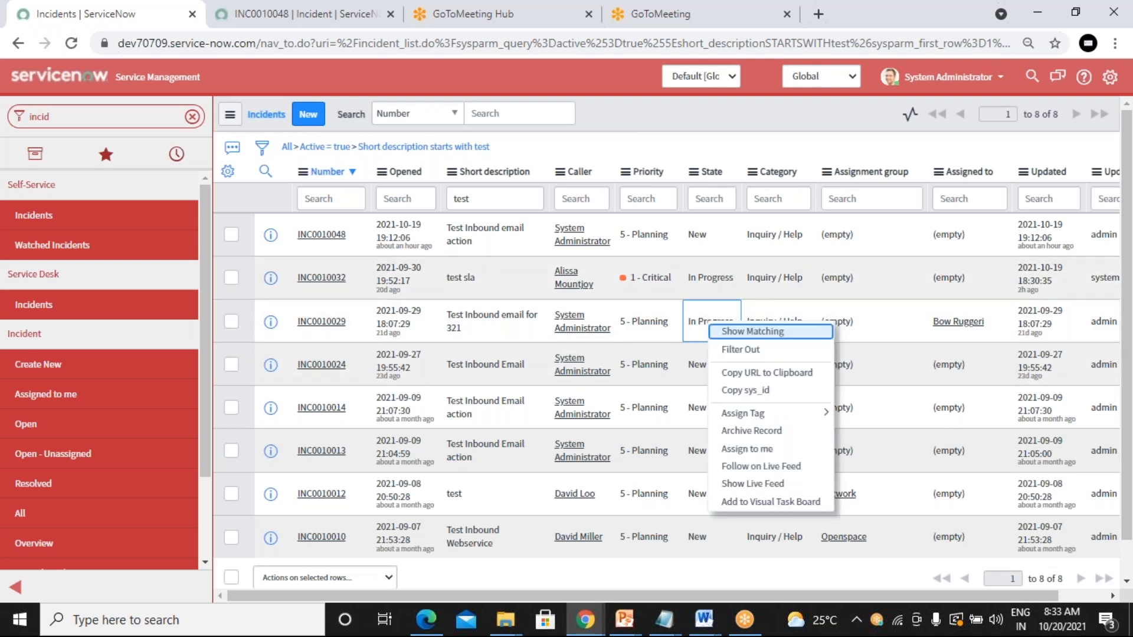
pyautogui.click(778, 334)
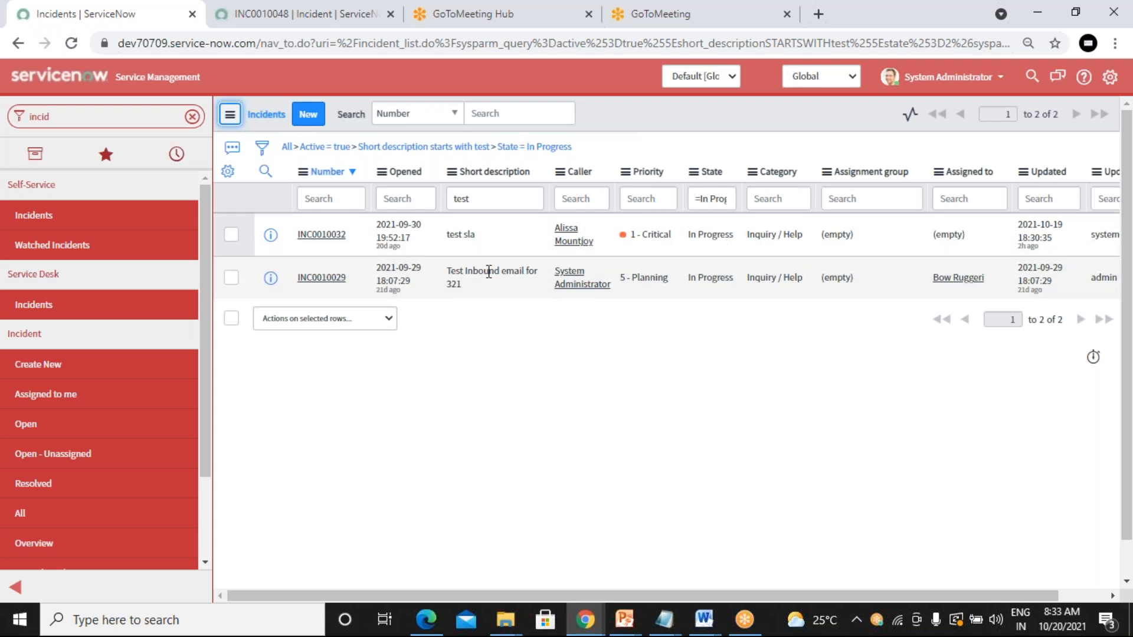
# Step: Exclude In Progress incidents from the list using Filter Out
pyautogui.rightClick(470, 236)
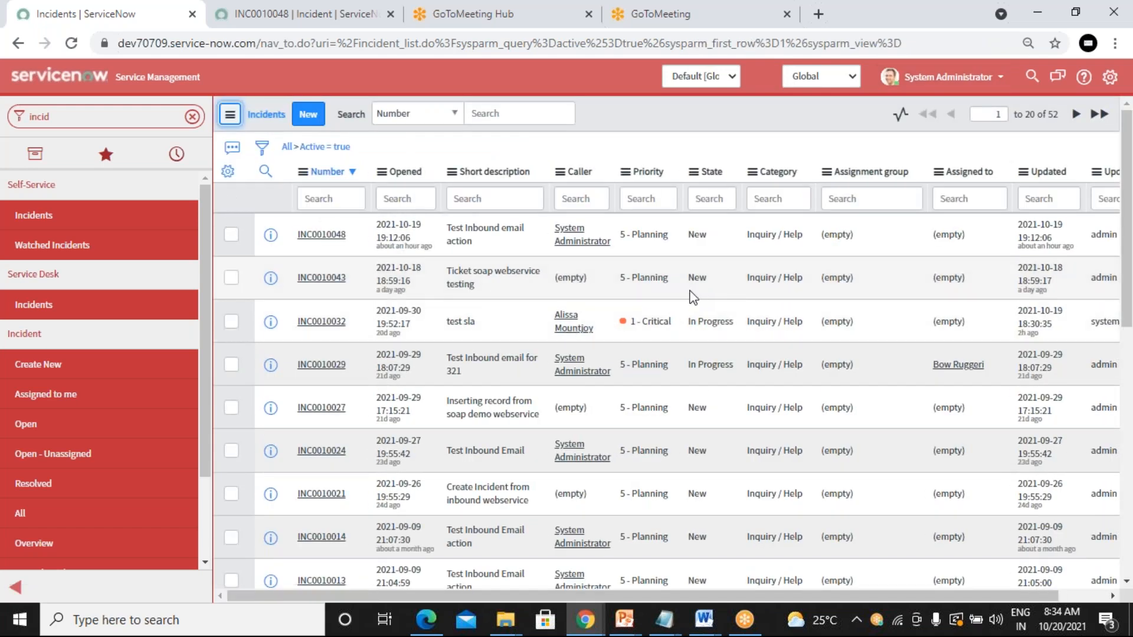
pyautogui.rightClick(709, 328)
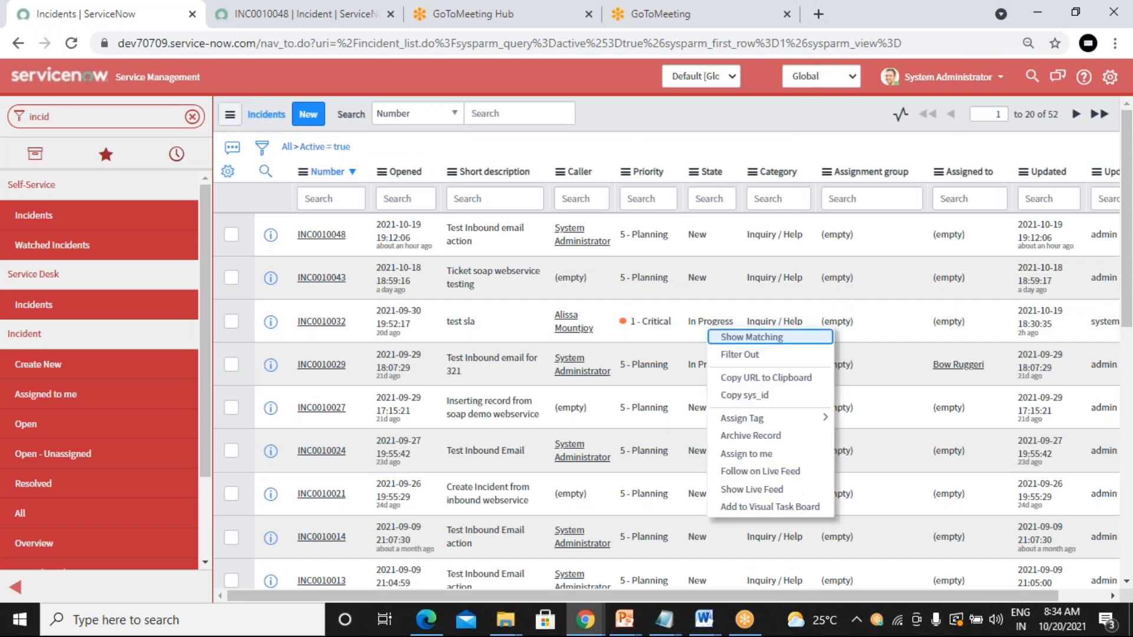
pyautogui.click(771, 357)
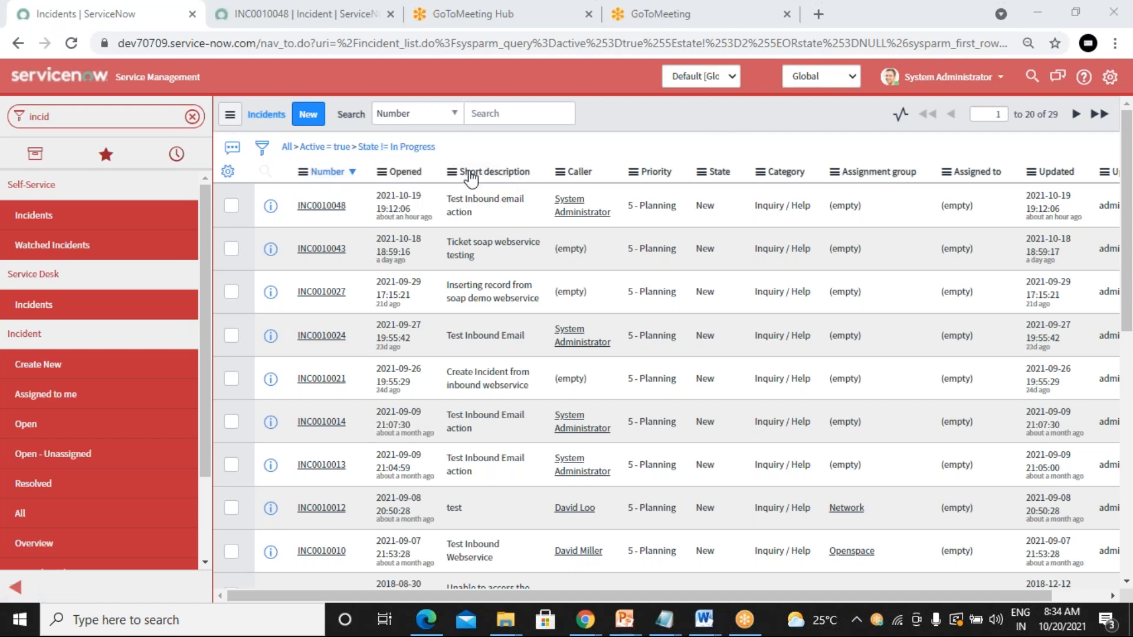
# Step: Keep only priority 5 - Planning incidents with Show Matching, giving 16 records
pyautogui.rightClick(653, 289)
pyautogui.click(680, 299)
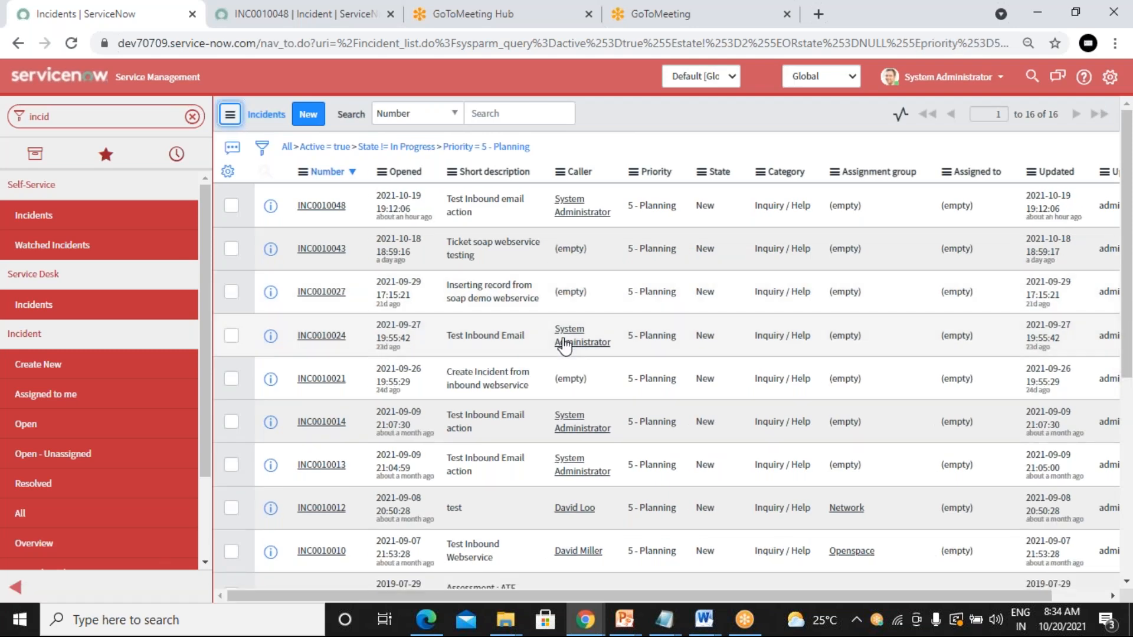
pyautogui.scroll(-1, 565, 347)
pyautogui.scroll(-5, 565, 347)
# Step: Copy the sys_id of INC0010021 from its row's context menu
pyautogui.scroll(4, 759, 244)
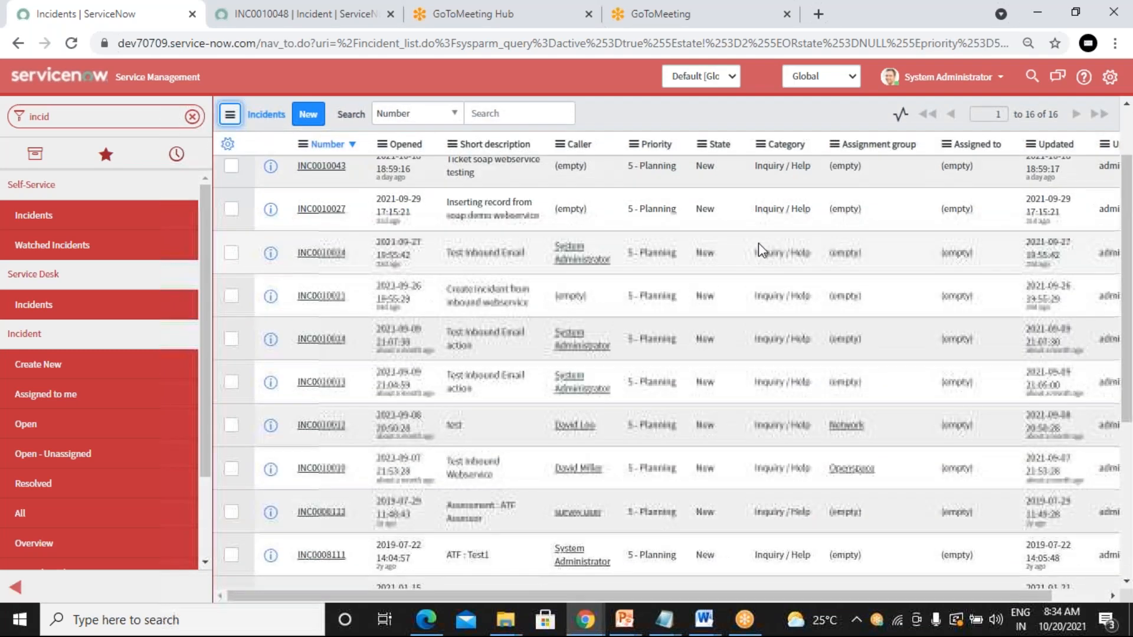
pyautogui.rightClick(653, 255)
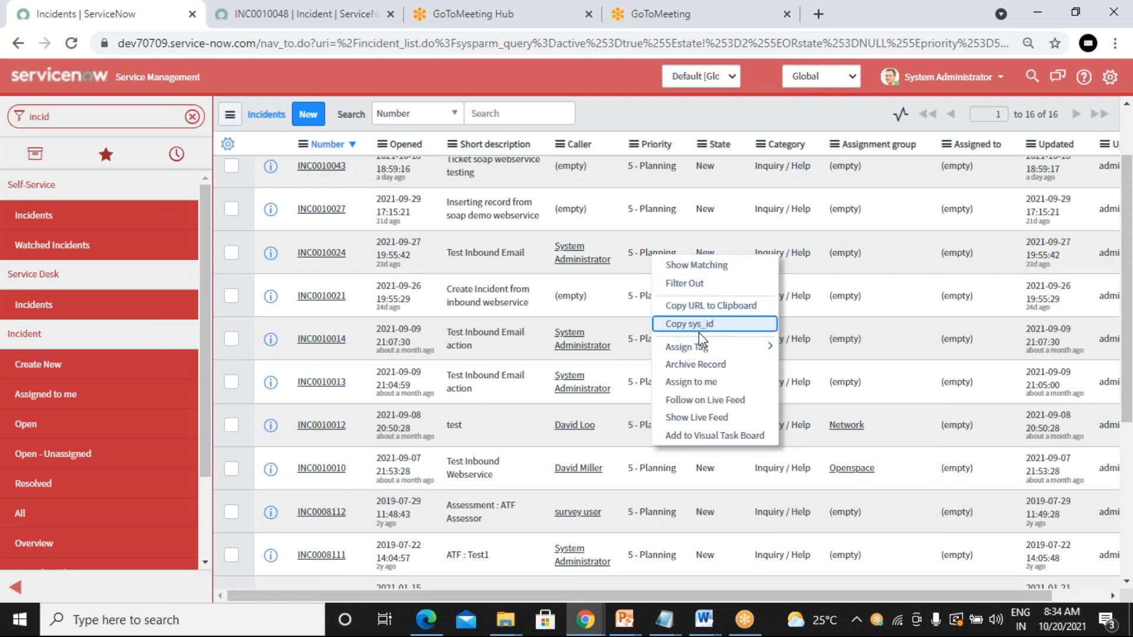
pyautogui.click(611, 302)
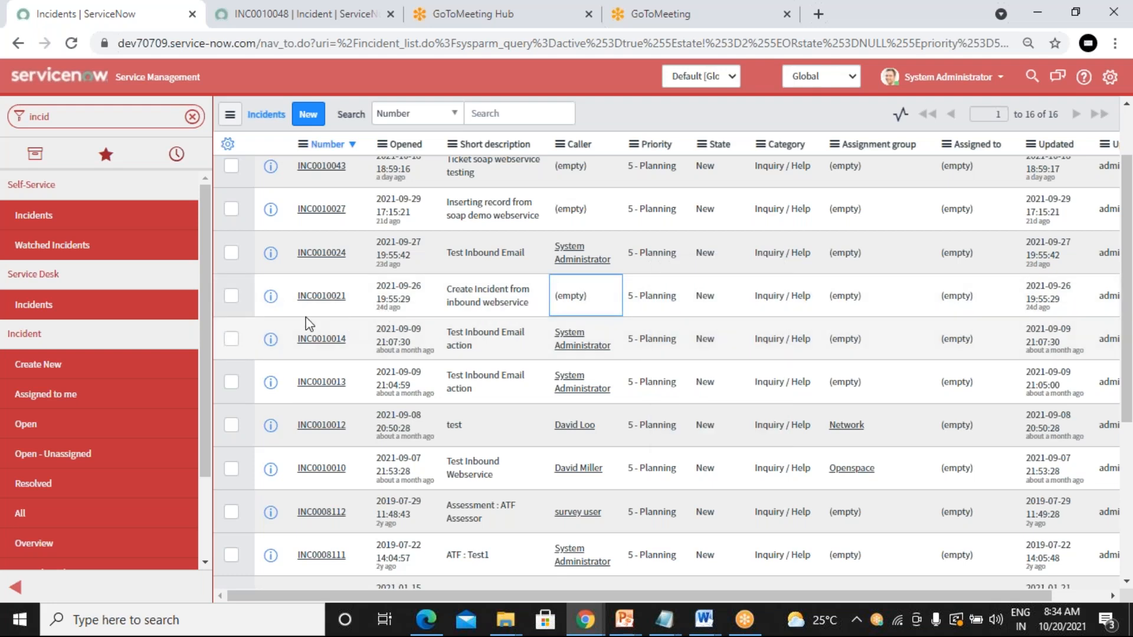
pyautogui.rightClick(473, 296)
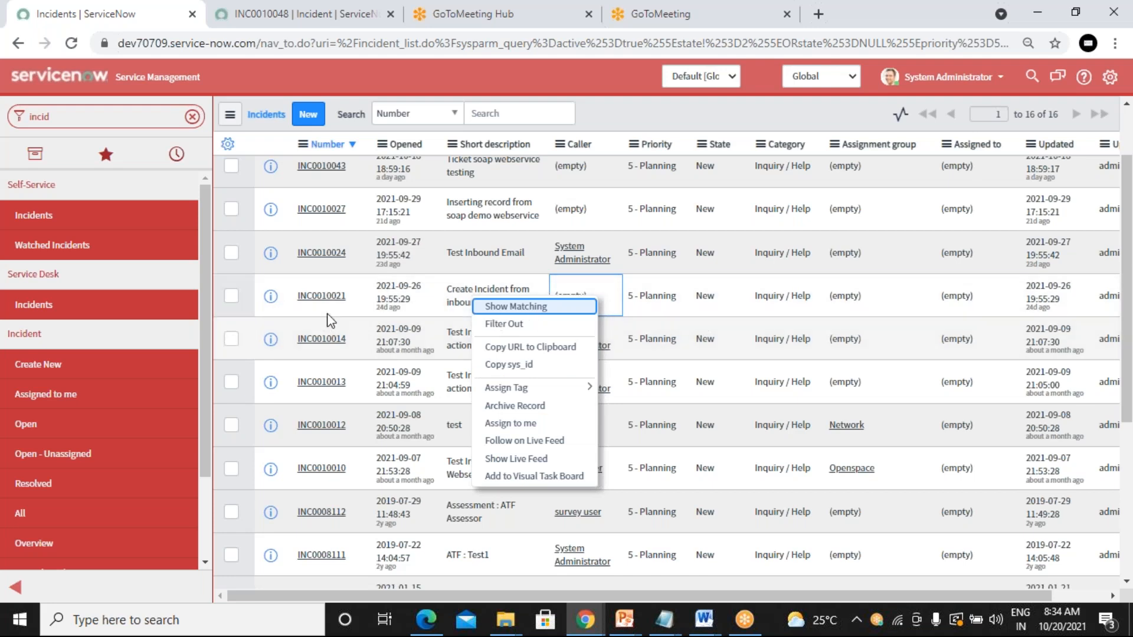
pyautogui.click(397, 302)
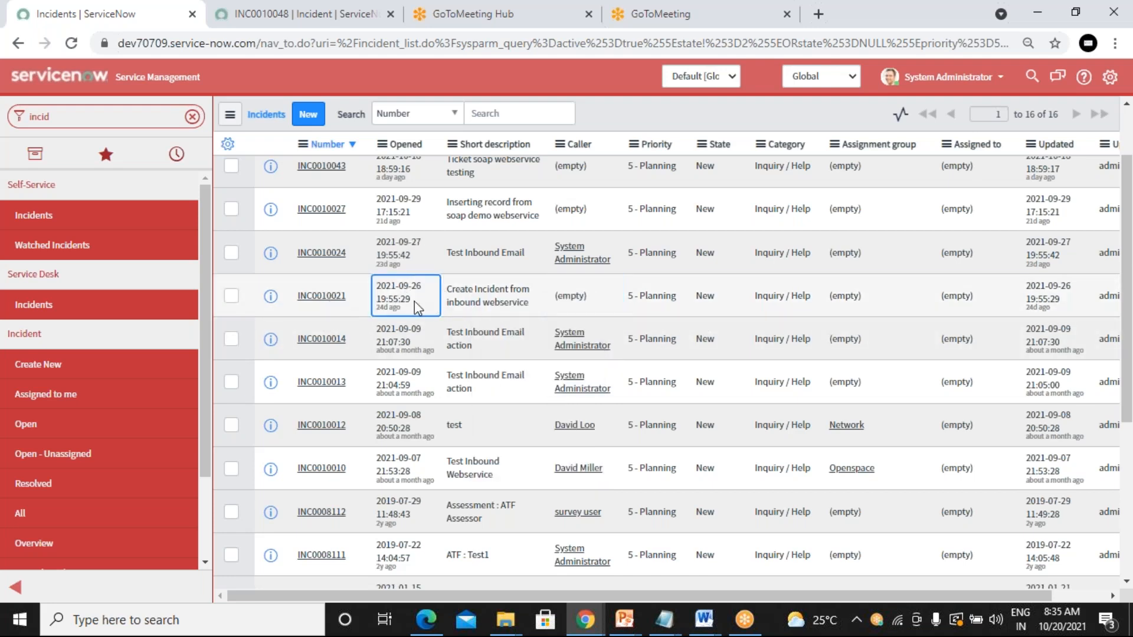
pyautogui.rightClick(446, 309)
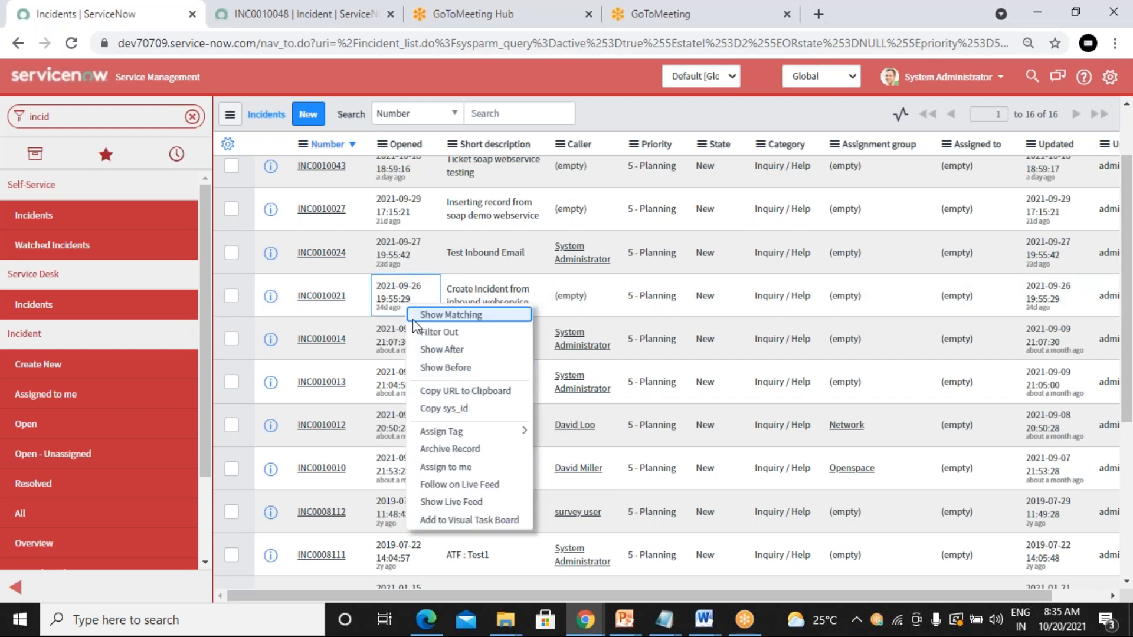
pyautogui.click(447, 410)
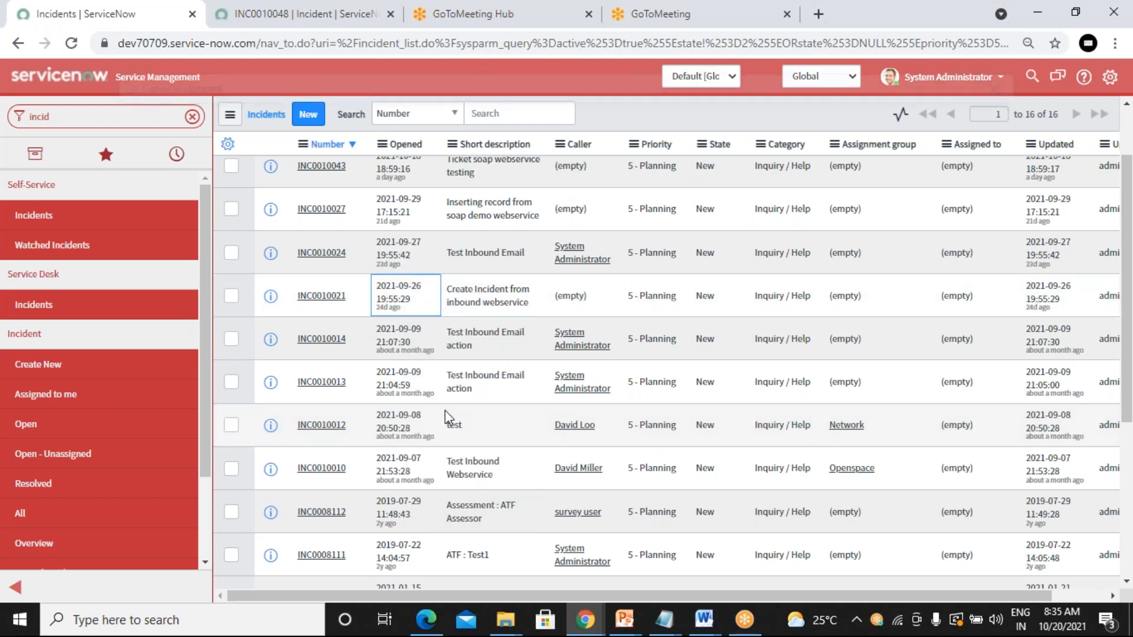
# Step: Paste the copied sys_id on a new line below the saved query in Notepad
pyautogui.moveTo(664, 620)
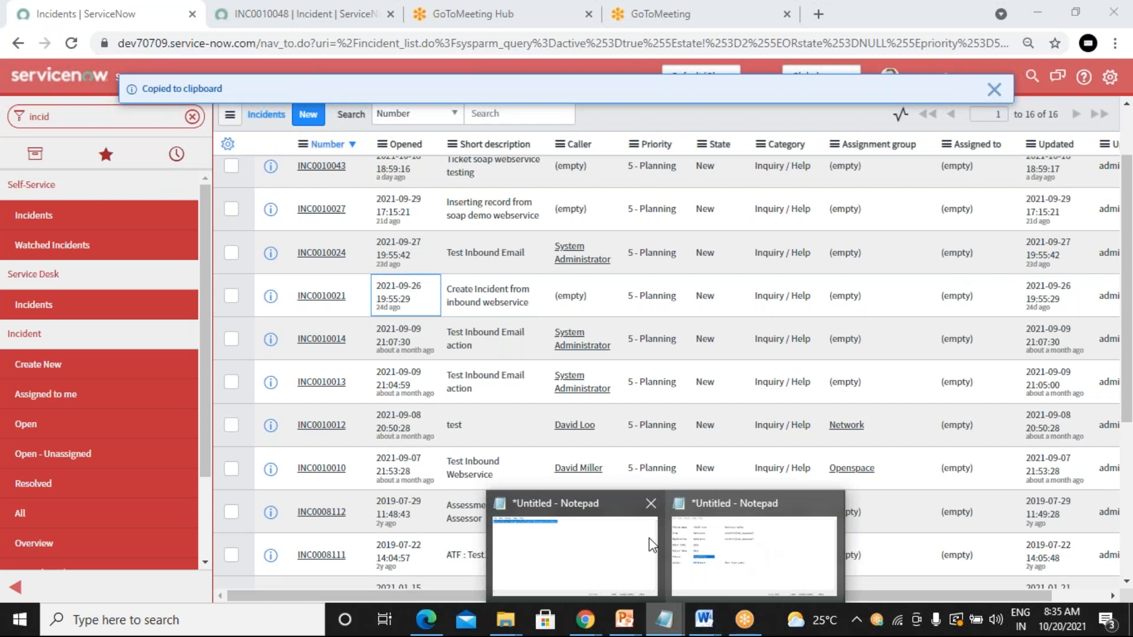
pyautogui.click(569, 549)
pyautogui.click(513, 224)
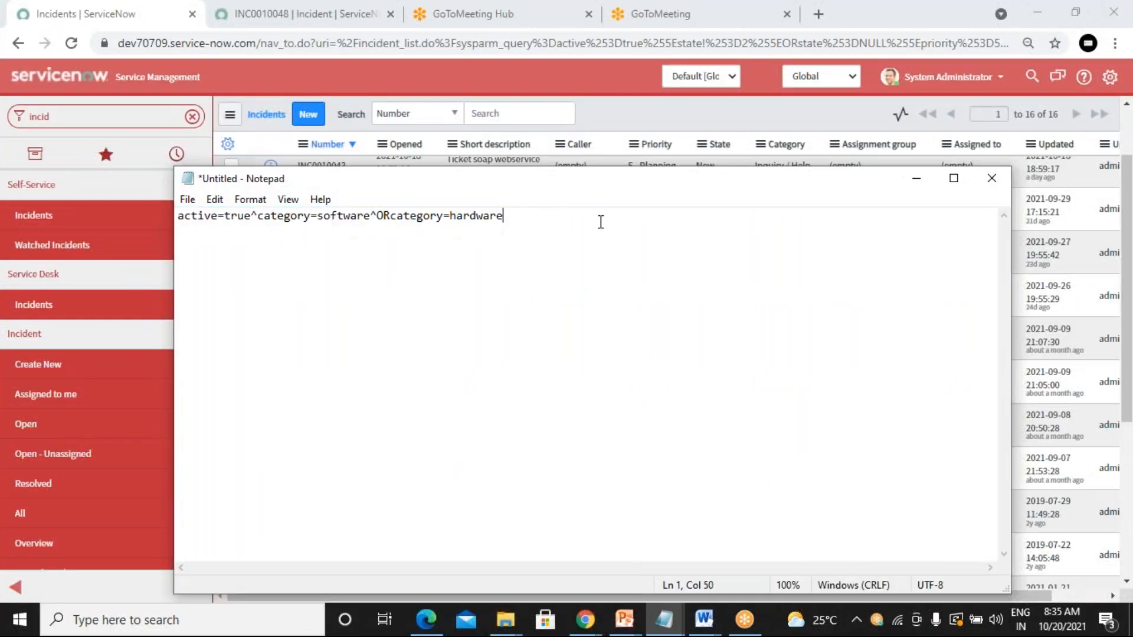
pyautogui.press('Return')
pyautogui.hotkey('ctrl', 'v')
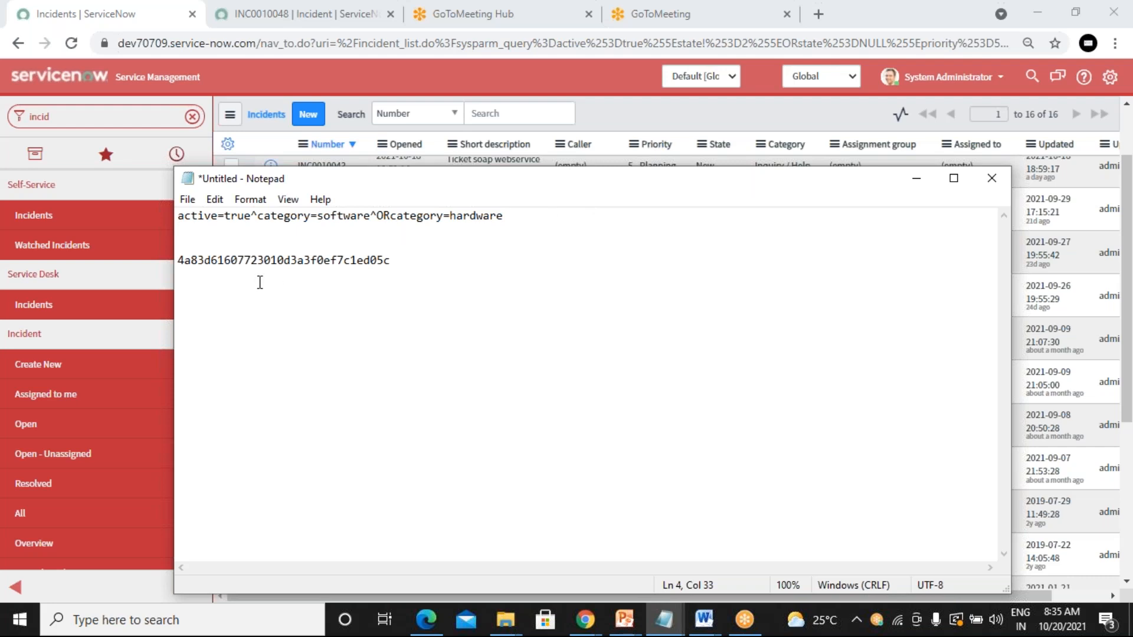
# Step: Select the pasted sys_id string, then minimize Notepad
pyautogui.doubleClick(259, 260)
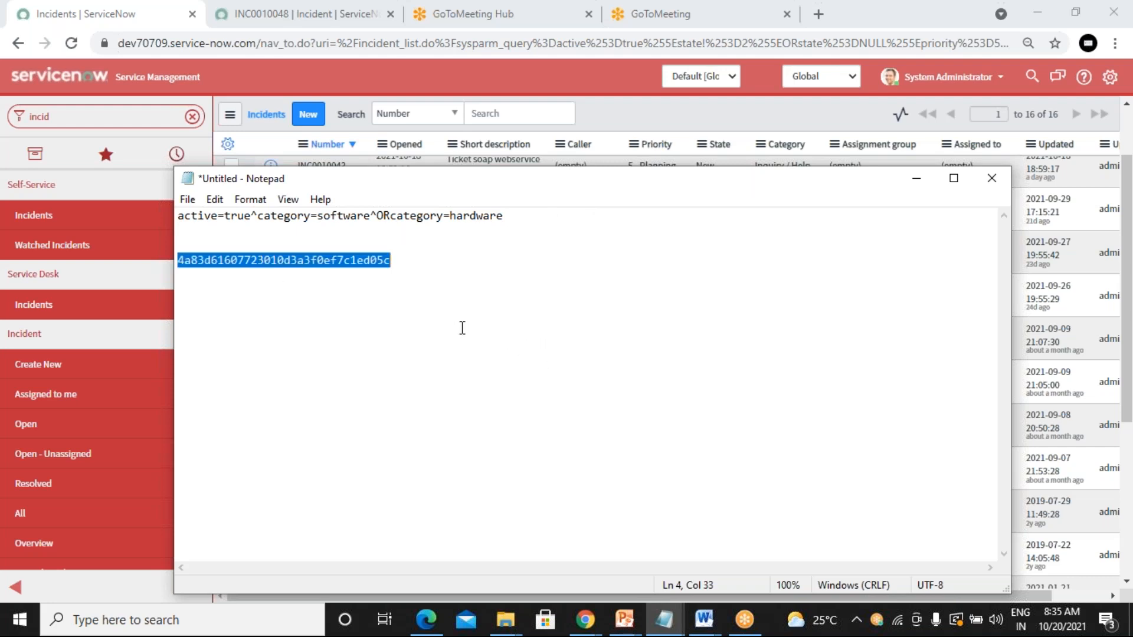
pyautogui.click(452, 268)
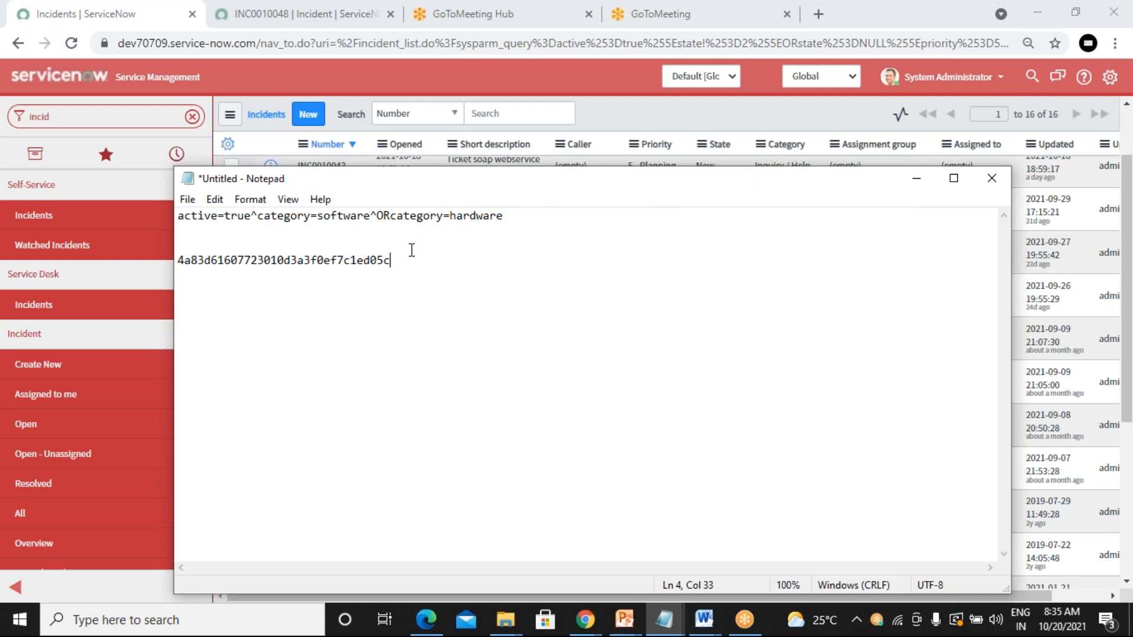
pyautogui.moveTo(393, 269); pyautogui.dragTo(190, 246)
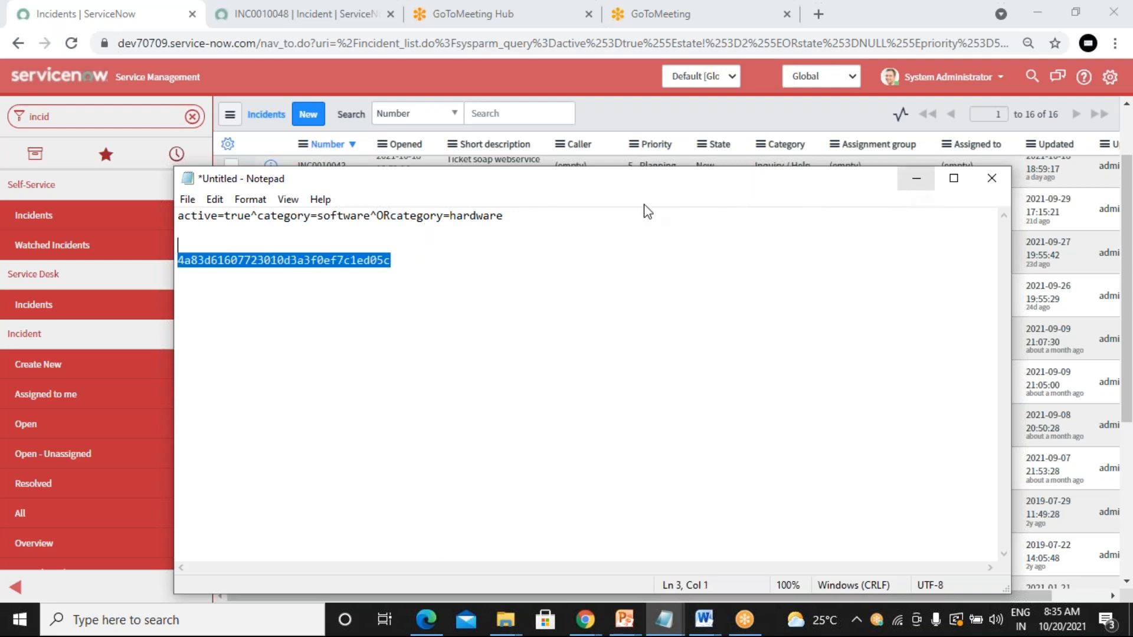
pyautogui.click(279, 258)
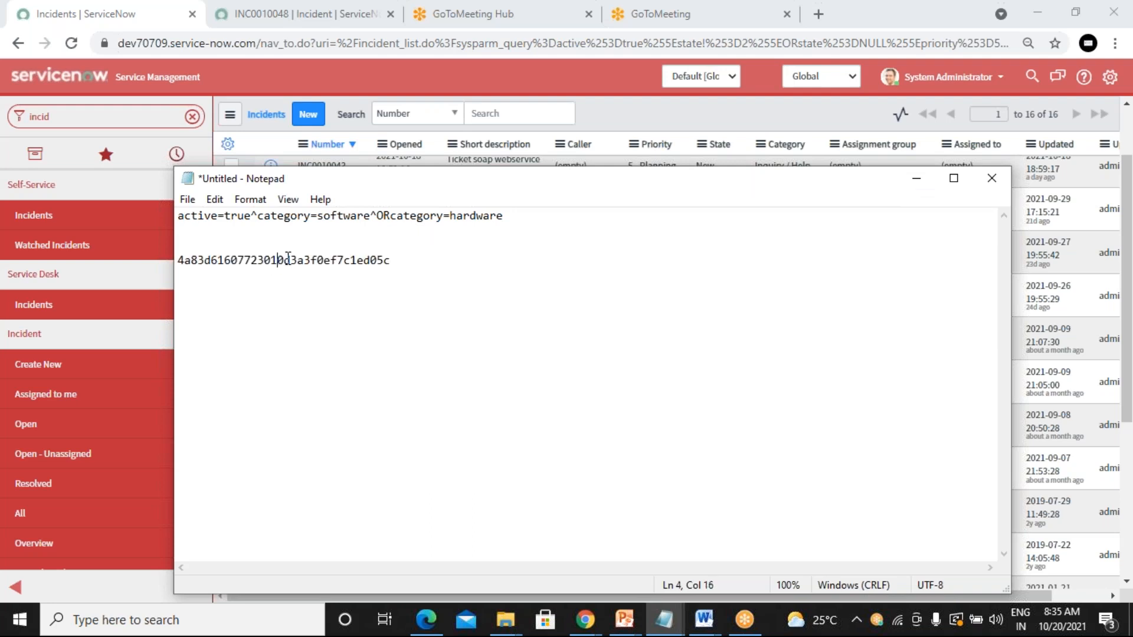
pyautogui.click(916, 180)
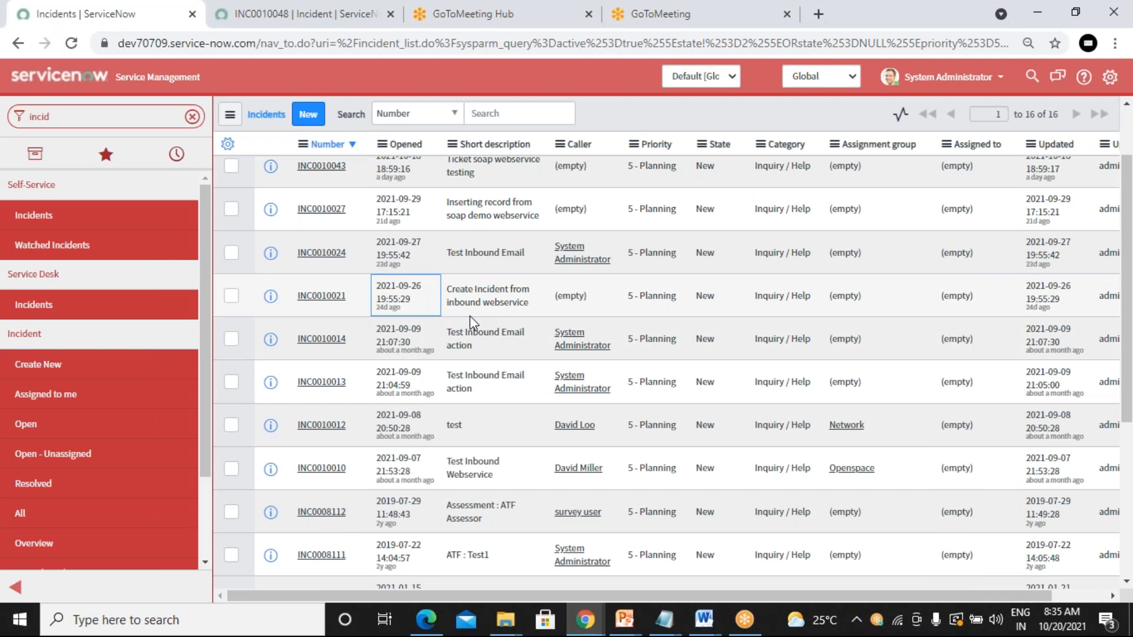
# Step: Use Assign to me on INC0010021's Assigned to cell, leaving 15 incidents listed
pyautogui.scroll(2, 470, 316)
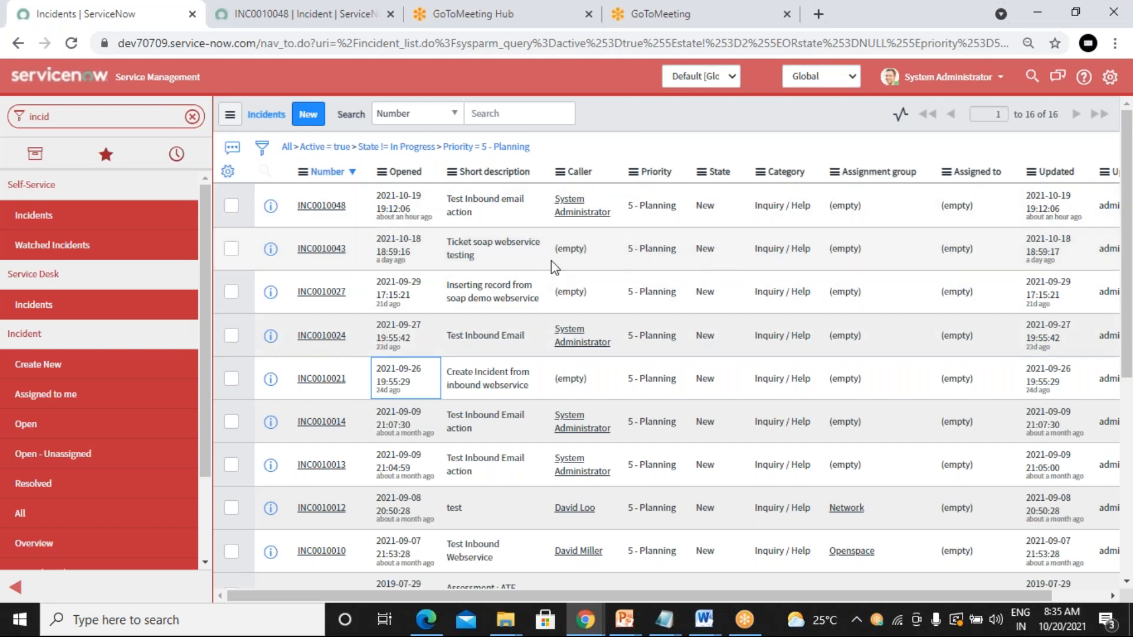
pyautogui.rightClick(507, 283)
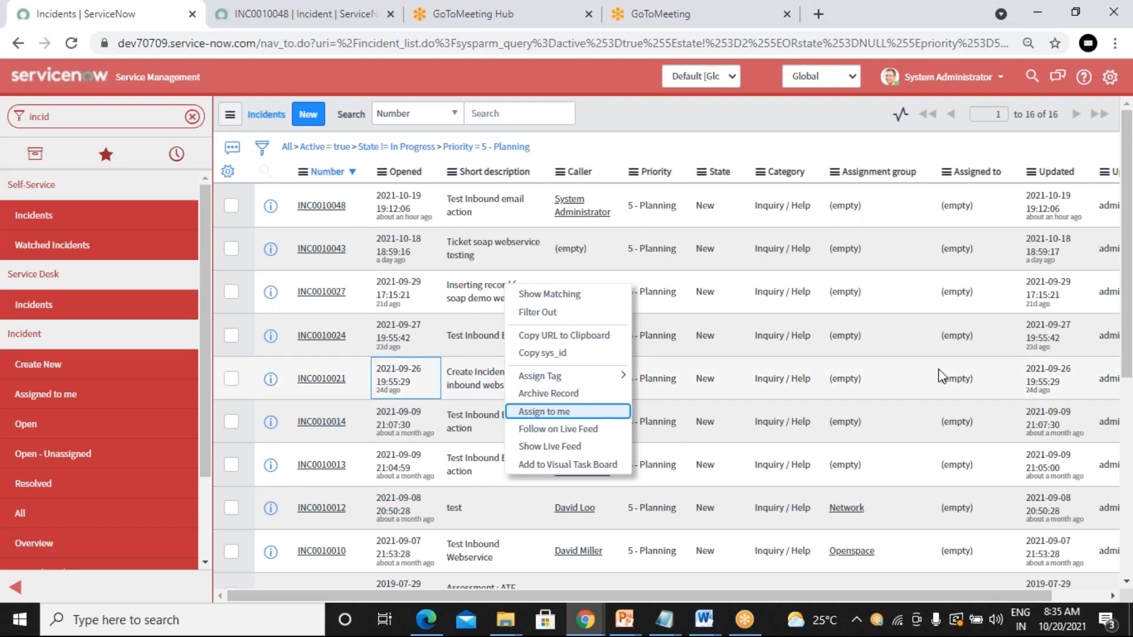
pyautogui.click(919, 387)
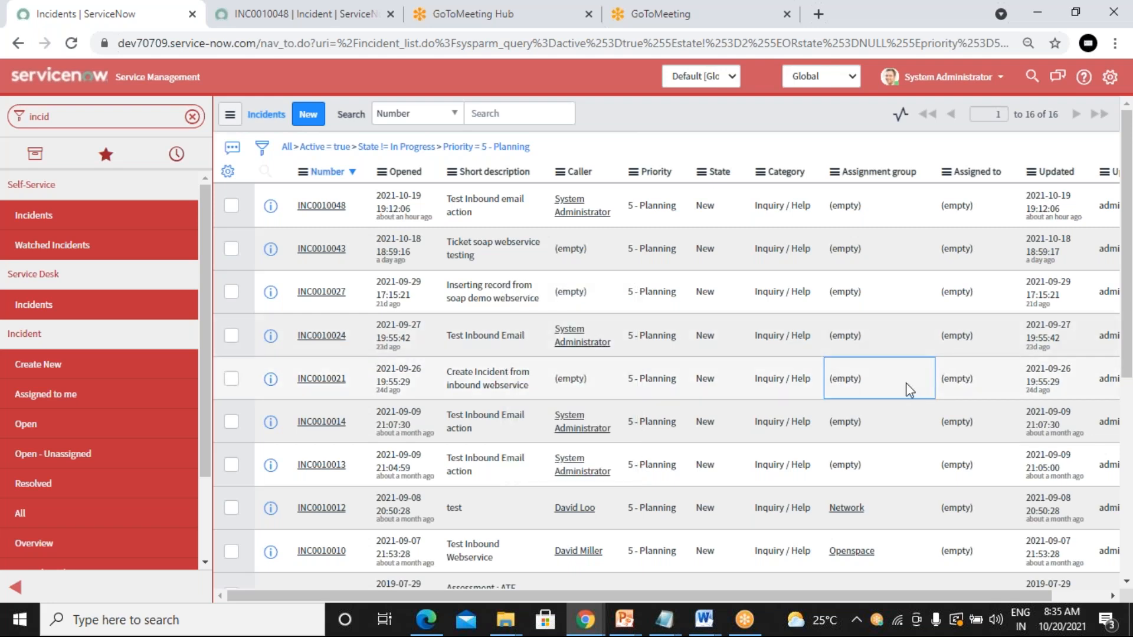
pyautogui.rightClick(961, 376)
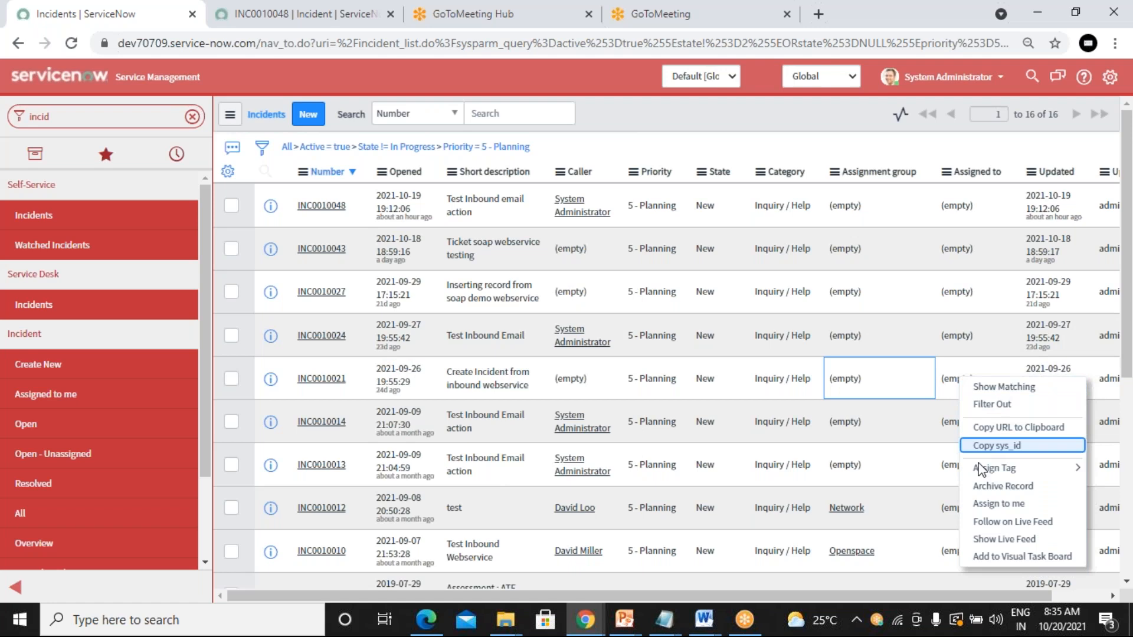
pyautogui.click(985, 507)
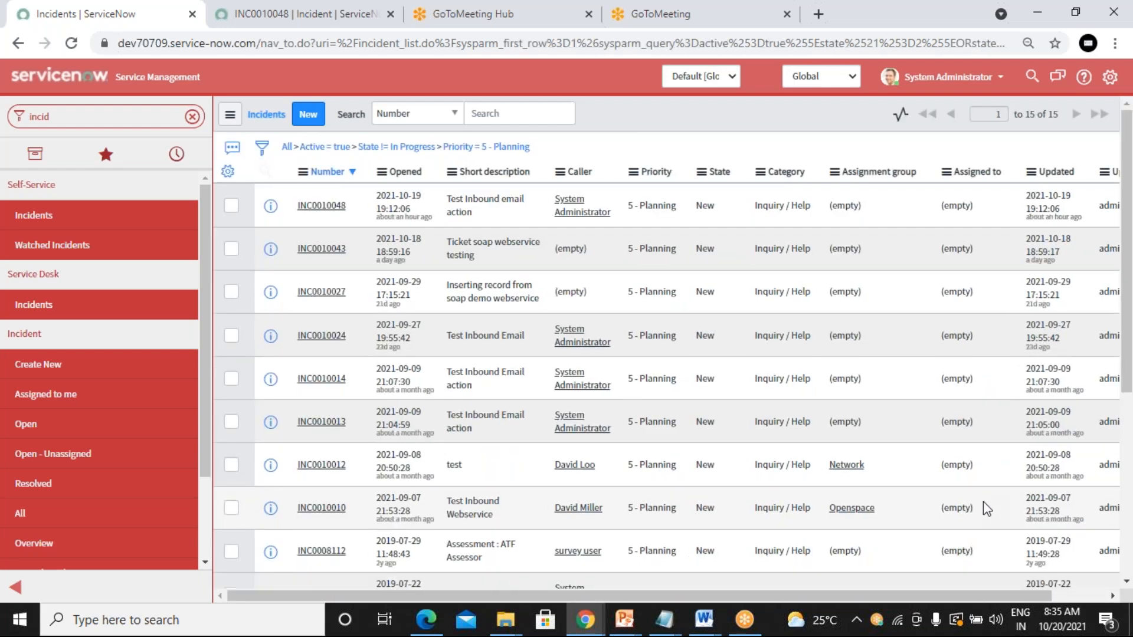
# Step: Assign incident INC0010048 to yourself from its row's context menu, leaving 14 incidents listed
pyautogui.scroll(-4, 983, 502)
pyautogui.scroll(-3, 981, 502)
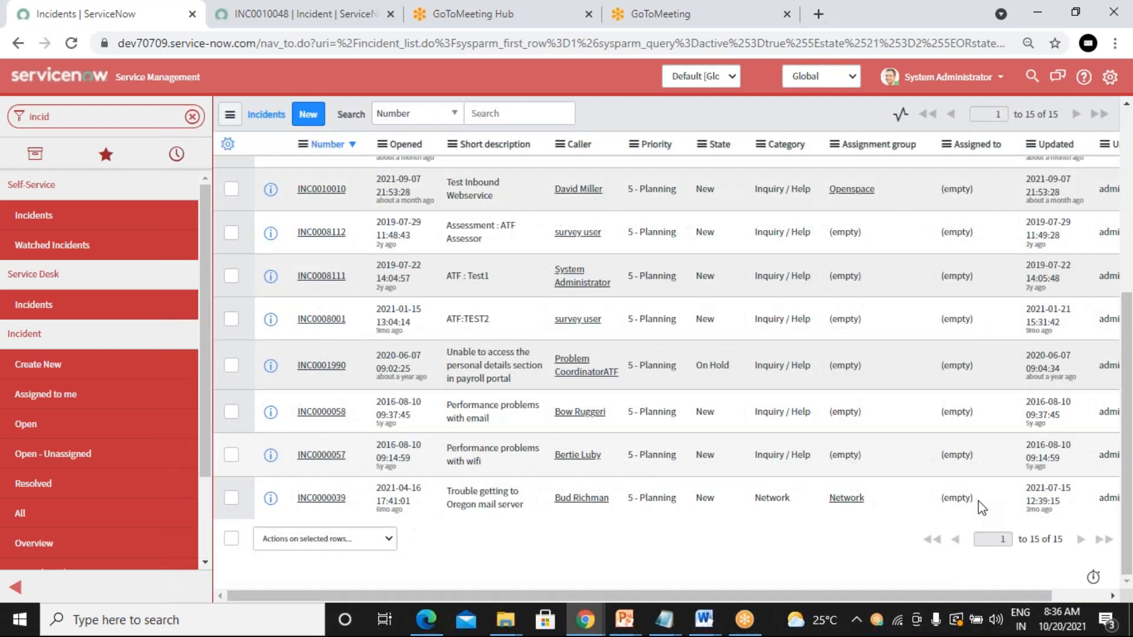
pyautogui.scroll(8, 981, 502)
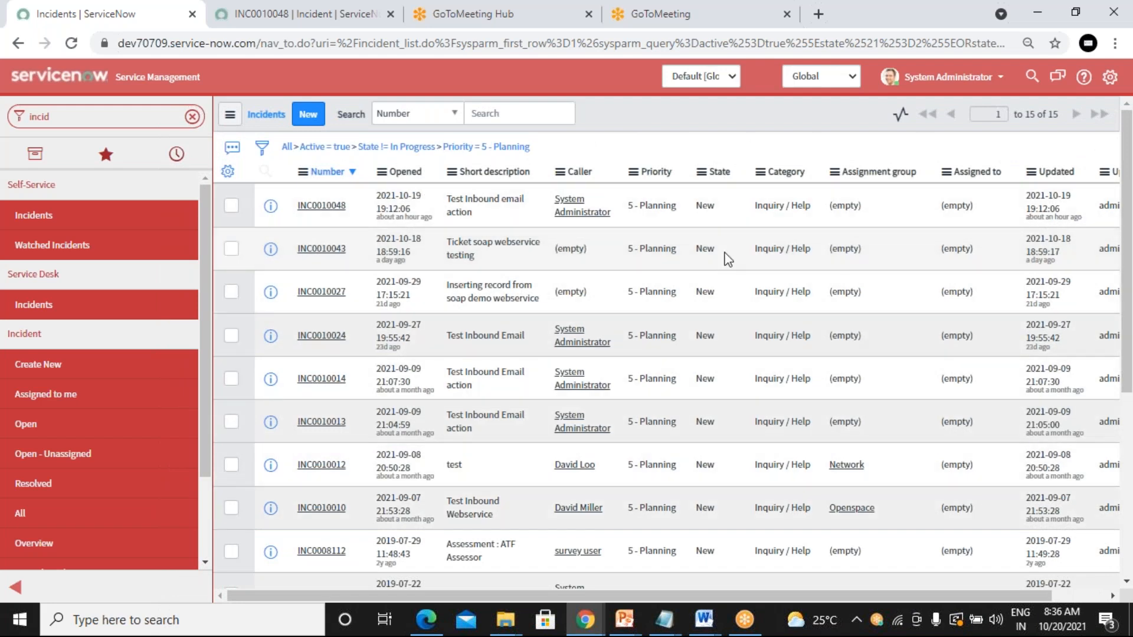
pyautogui.rightClick(985, 206)
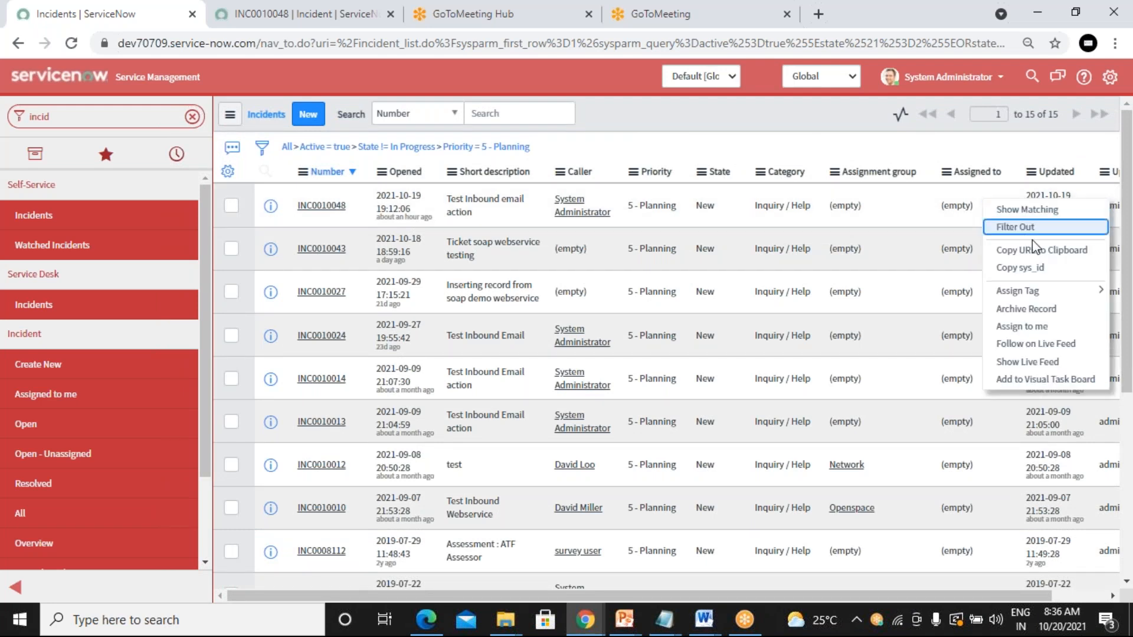
pyautogui.click(1001, 330)
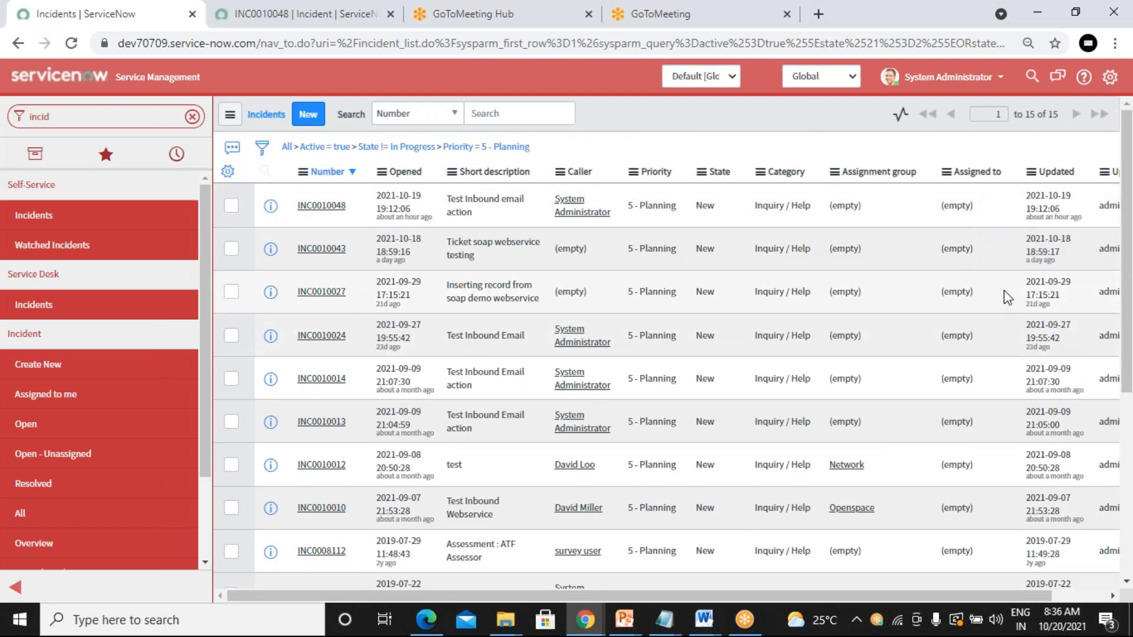
pyautogui.rightClick(982, 206)
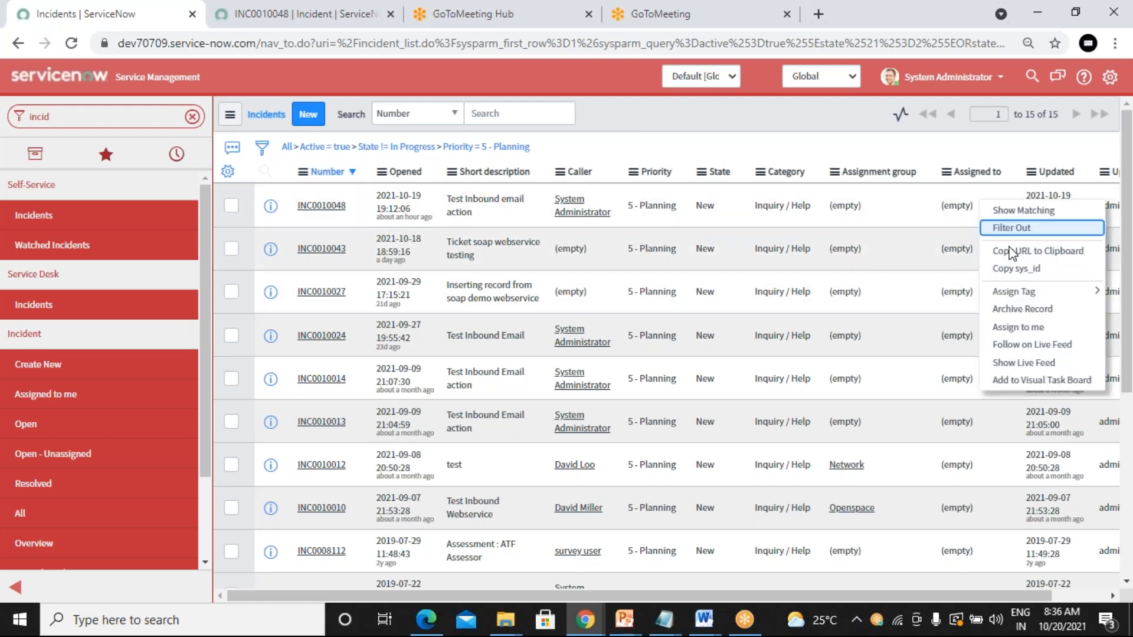
pyautogui.click(1039, 330)
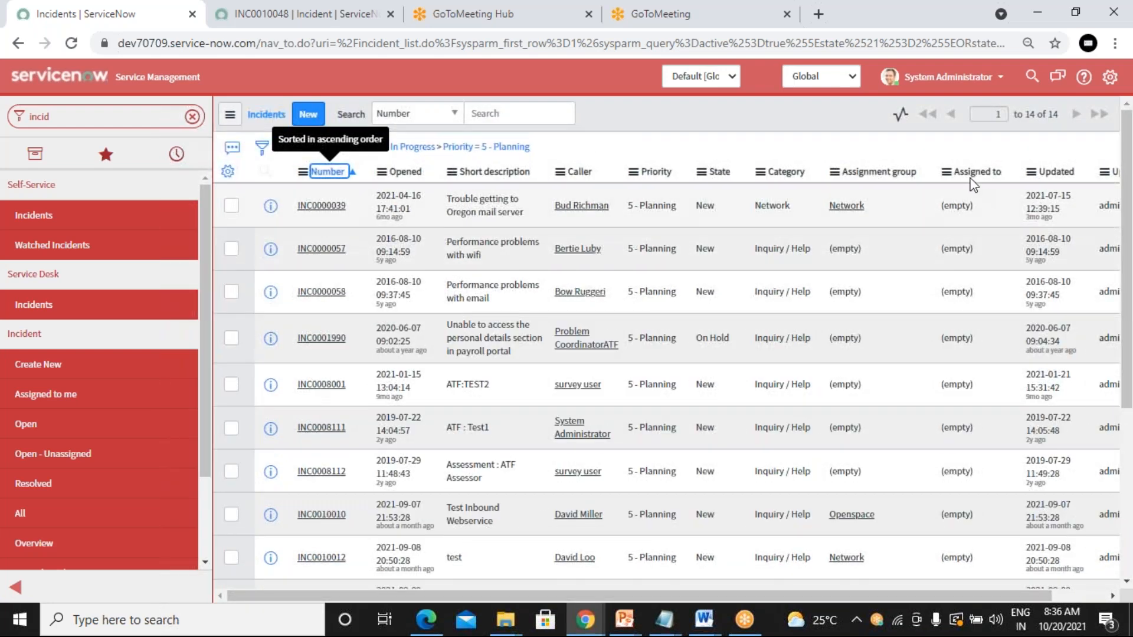
# Step: Sort the incidents ascending by Assigned to and bring up actions on the first row's assignee
pyautogui.click(973, 174)
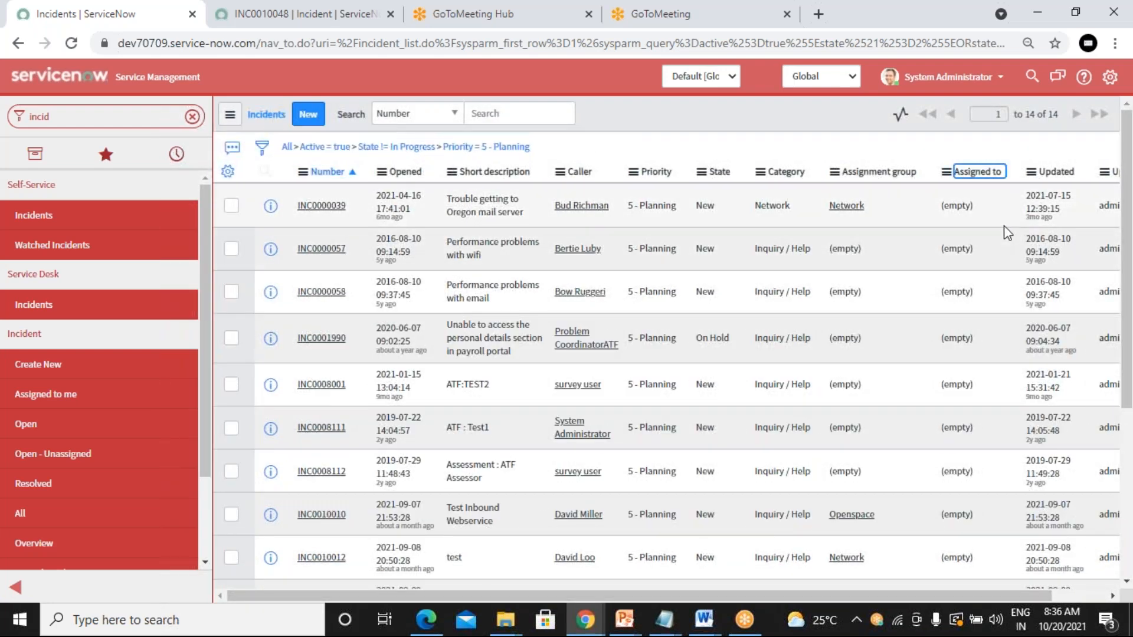
pyautogui.click(956, 177)
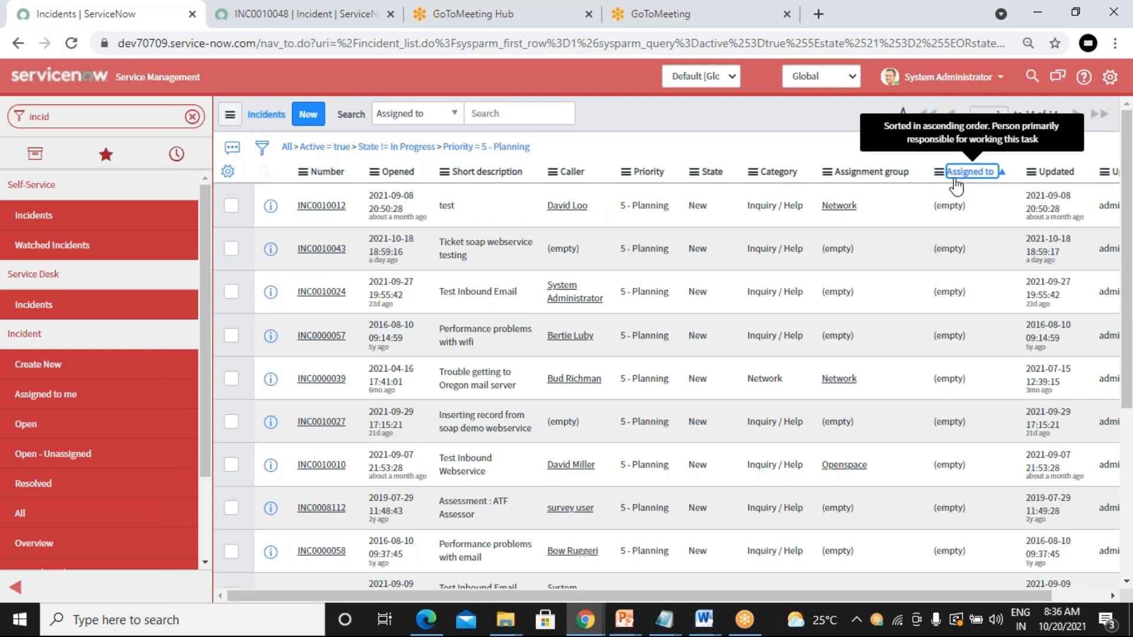
pyautogui.scroll(-3, 847, 330)
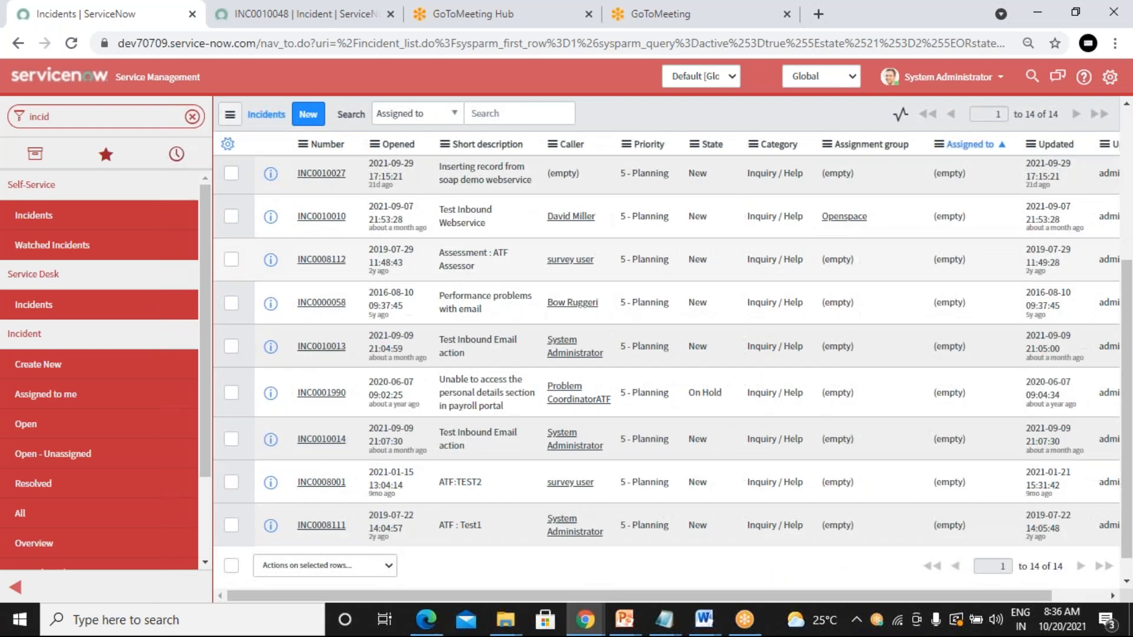
pyautogui.scroll(5, 502, 263)
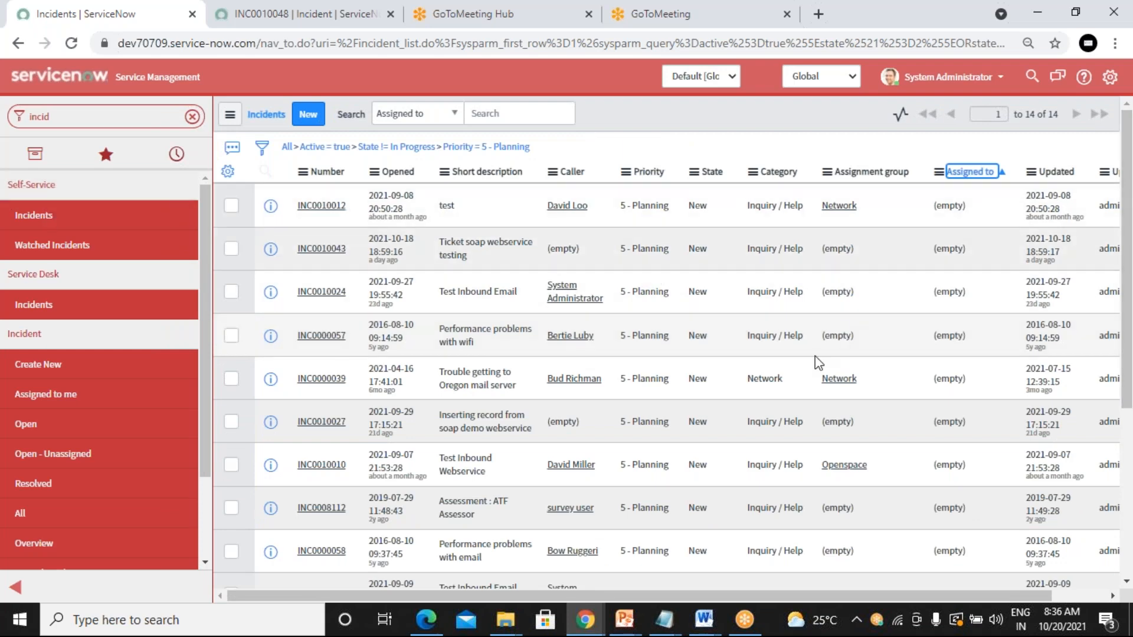
pyautogui.scroll(-1, 818, 363)
pyautogui.scroll(1, 819, 363)
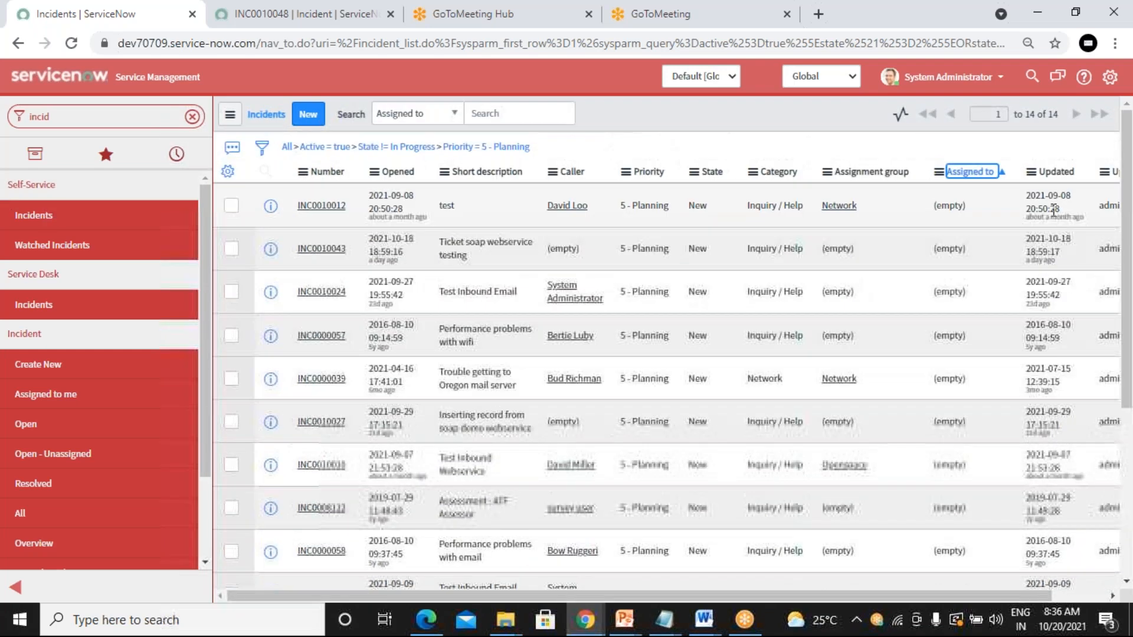
pyautogui.rightClick(950, 206)
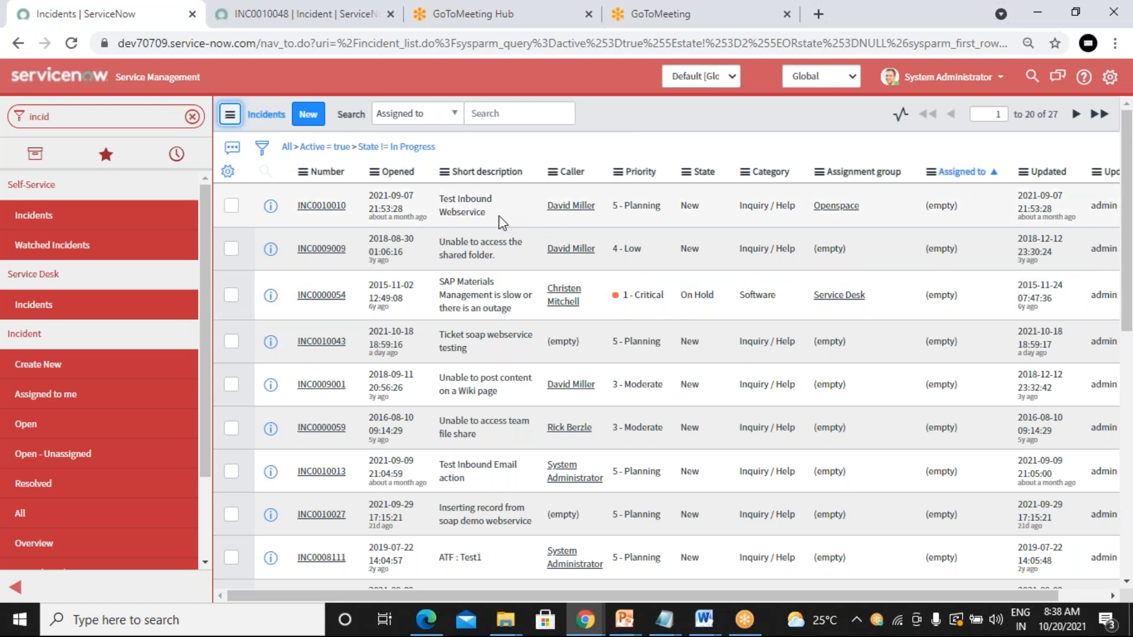
pyautogui.rightClick(519, 216)
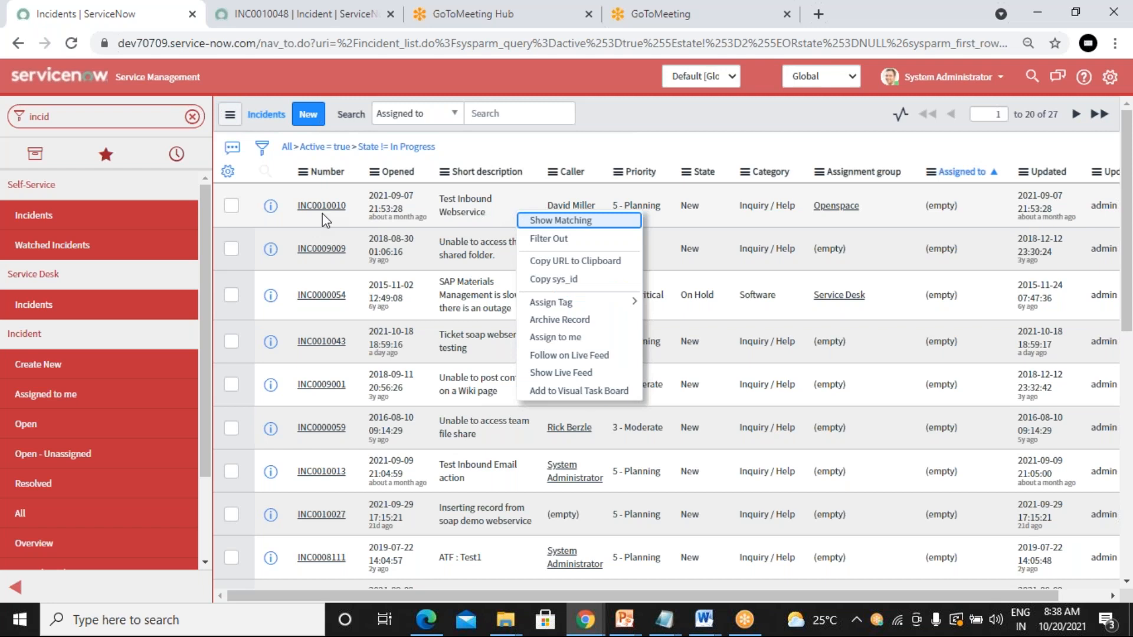
pyautogui.click(746, 123)
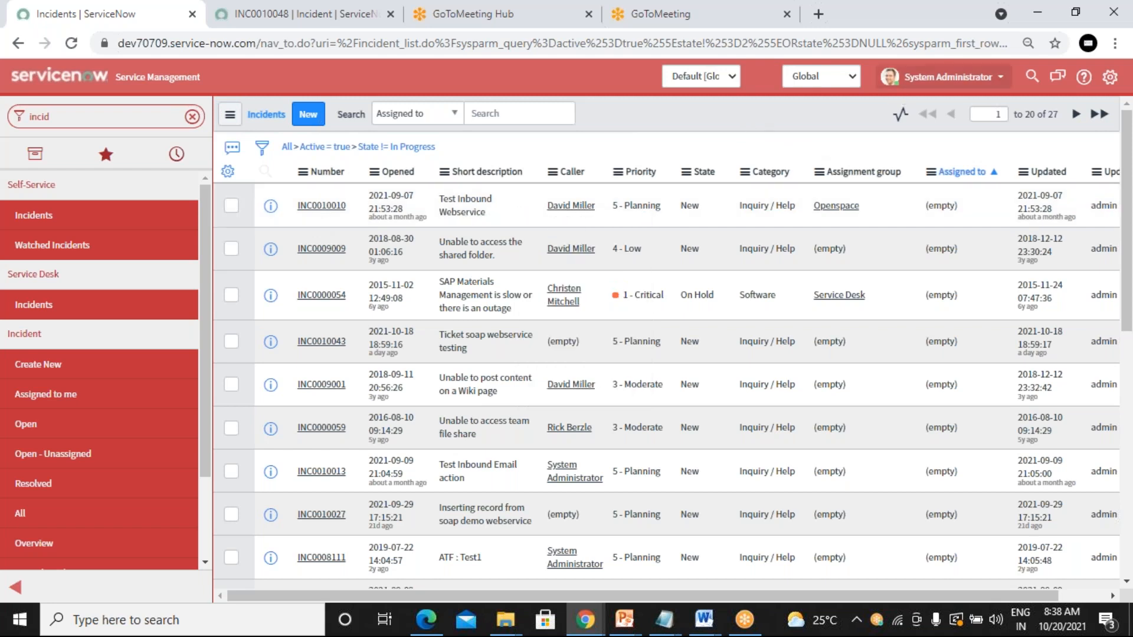